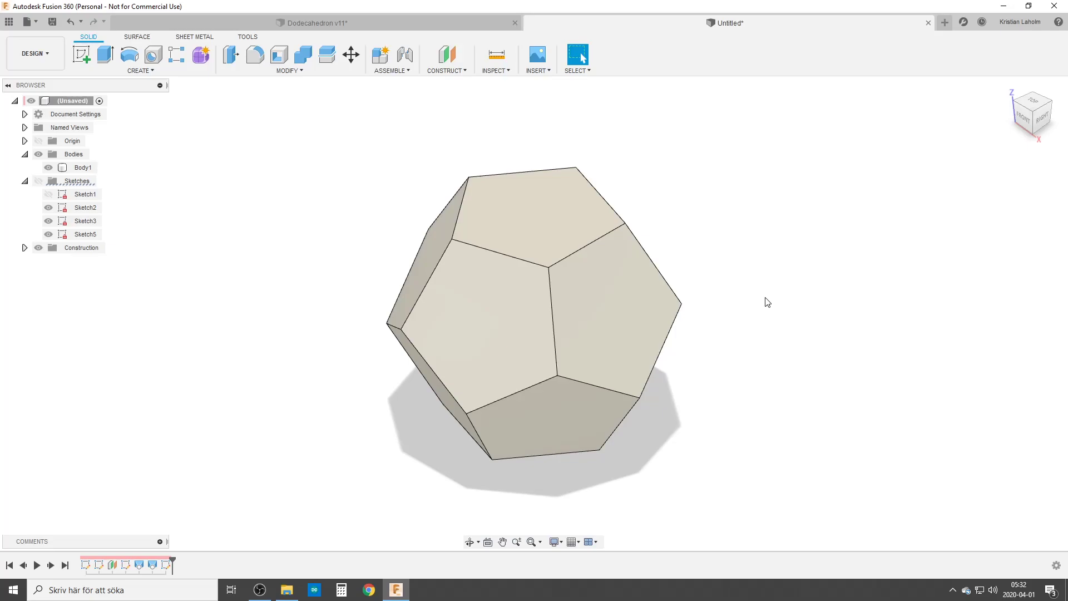
Step: View the dodecahedron body in the Dodecahedron v11 design from different angles and return to the untitled design
left_click(342, 25)
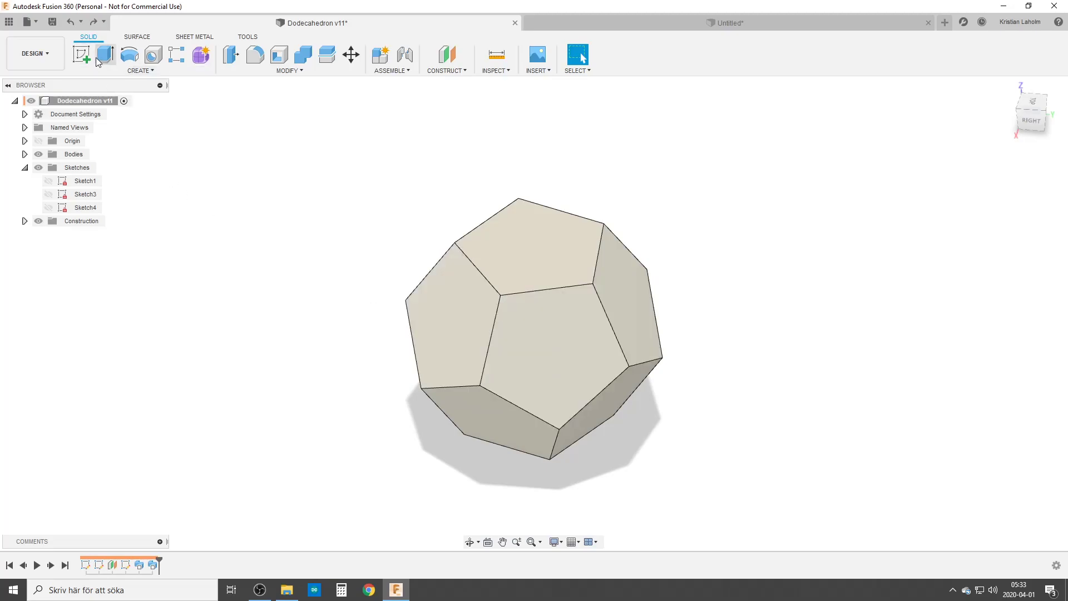
left_click(81, 54)
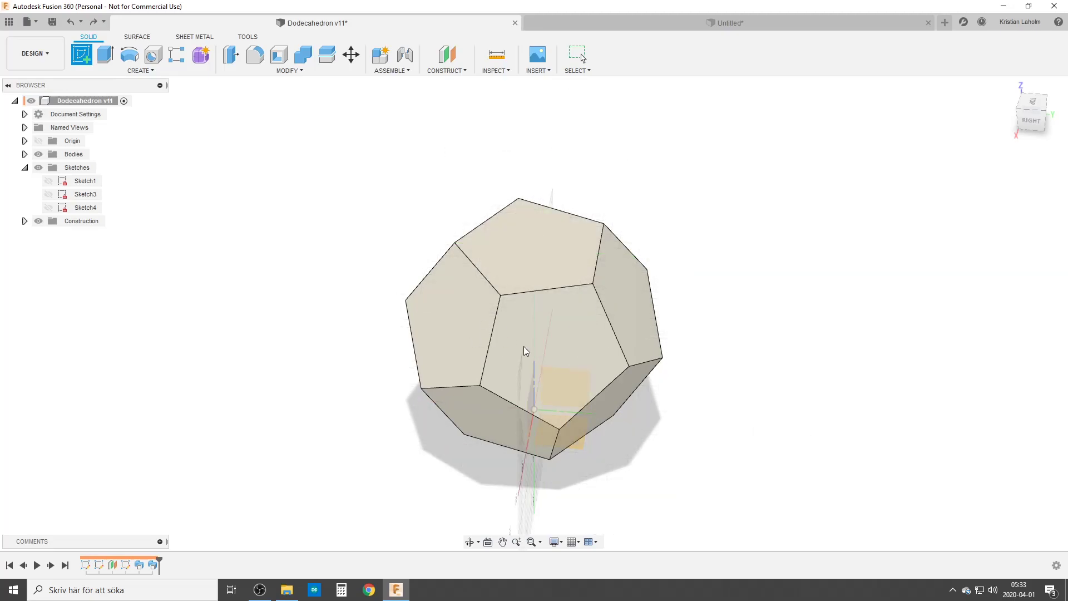
middle_click_drag(568, 367, 579, 267, "shift")
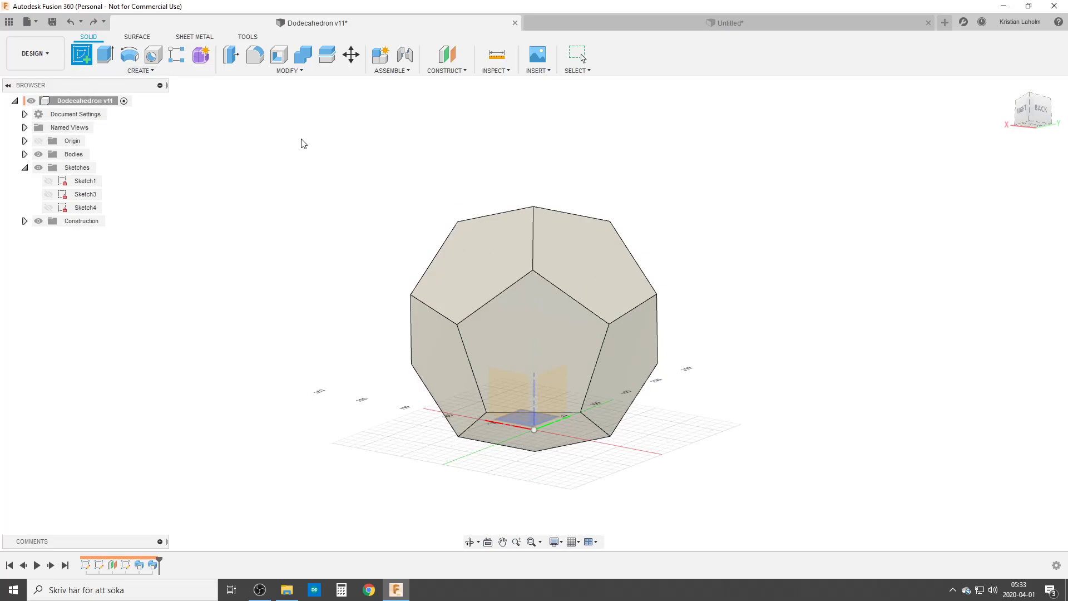
key("Escape")
mouse_move(423, 244)
middle_mouse_down("shift")
mouse_move(477, 250)
mouse_move(546, 282)
mouse_move(577, 358)
mouse_move(573, 346)
middle_mouse_up("shift")
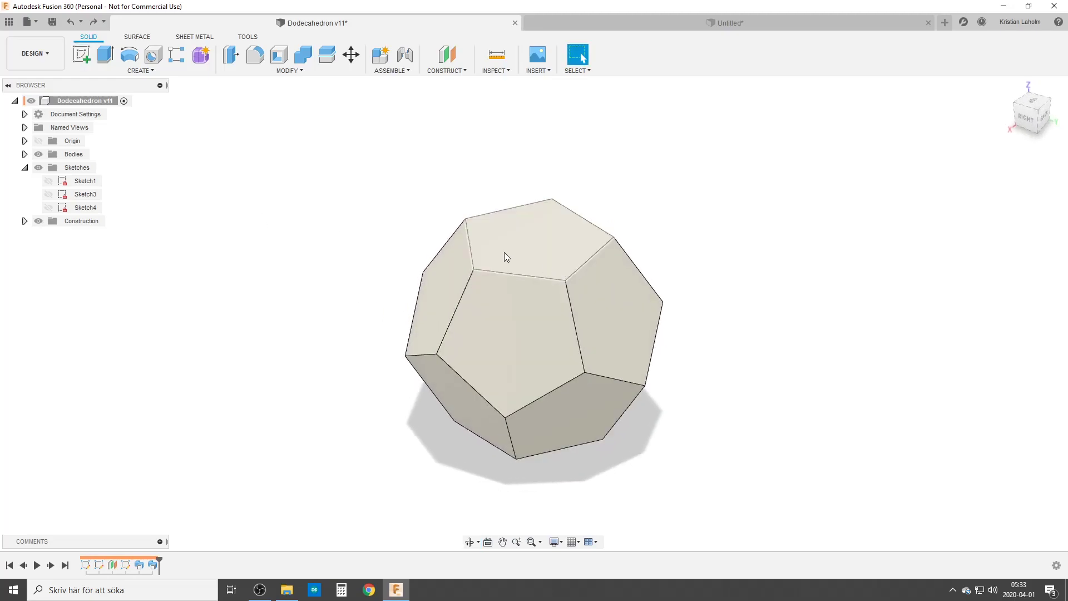
left_click(749, 24)
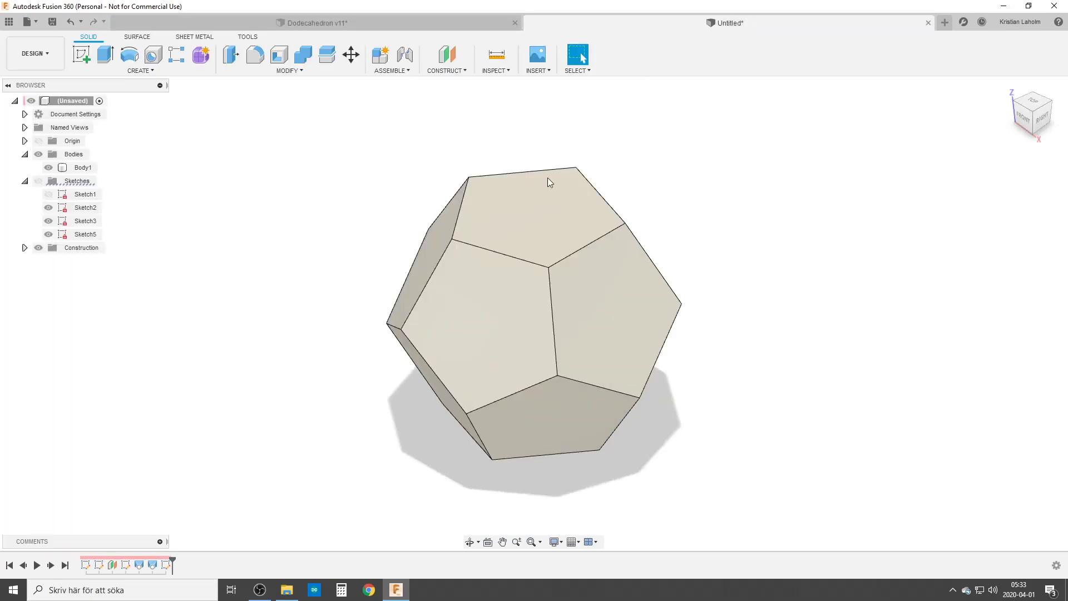
left_click(81, 54)
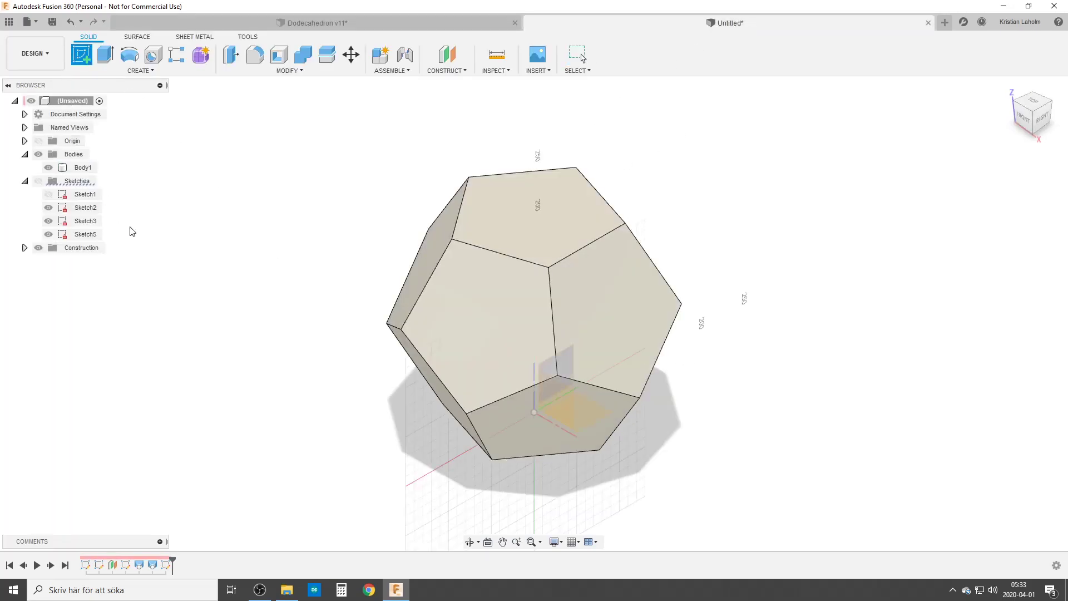
left_click(619, 271)
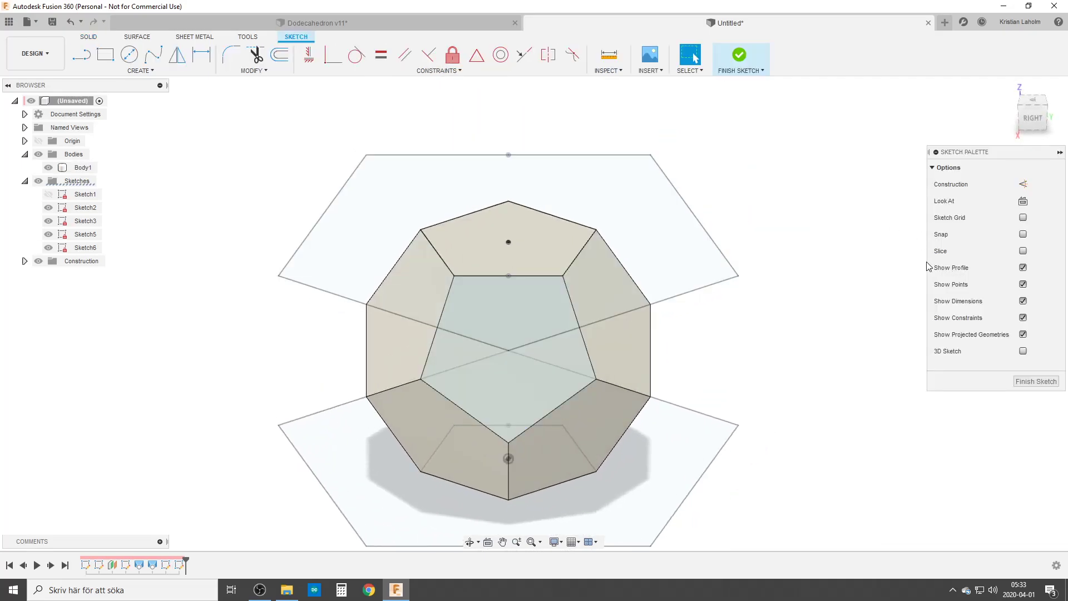
key("ctrl+z")
key("ctrl+z")
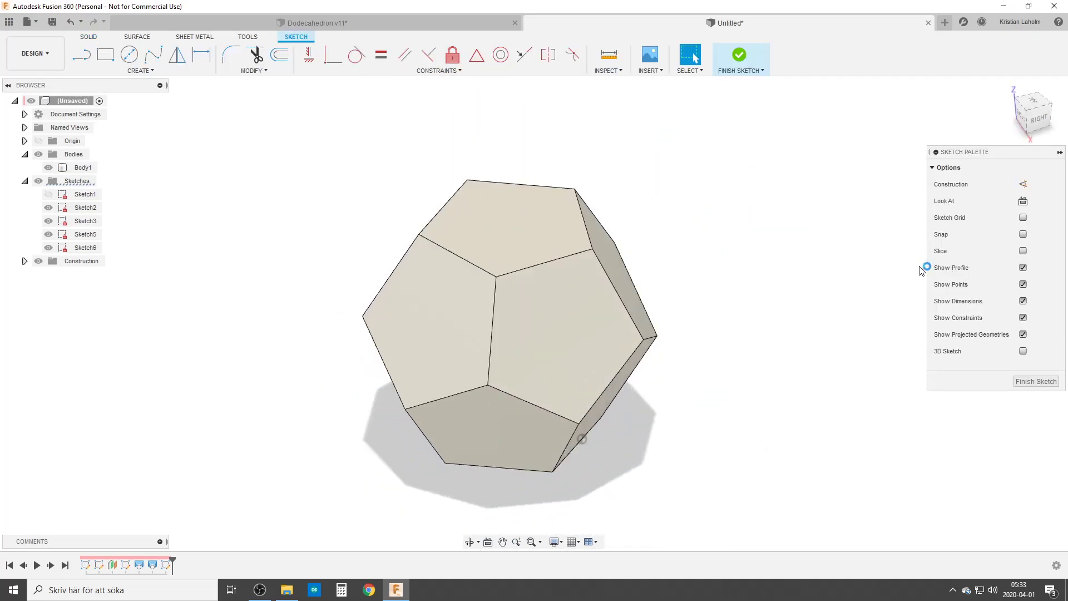
key("ctrl+z")
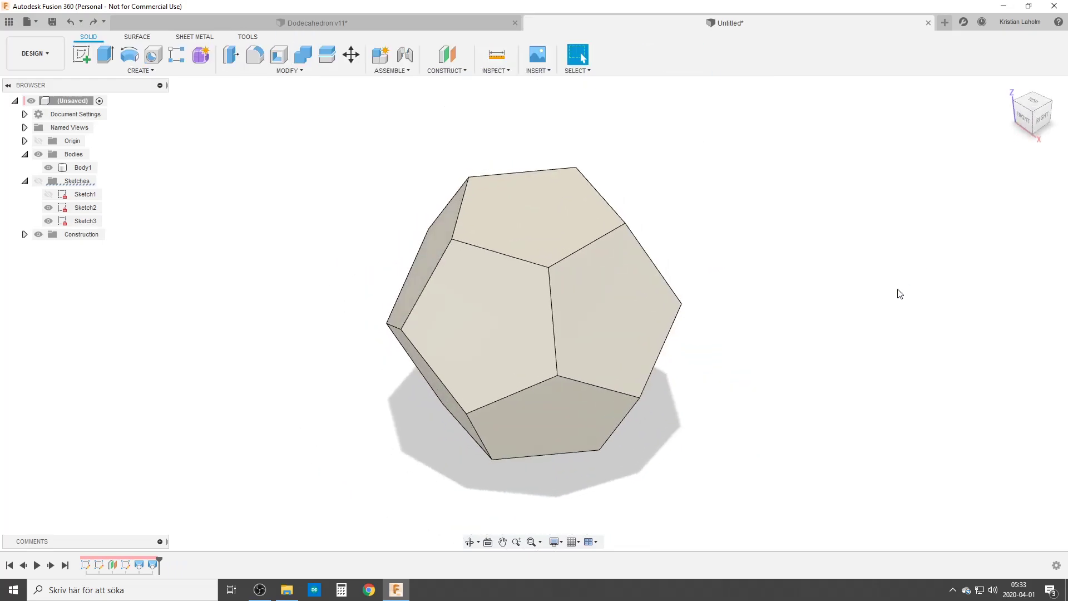
Step: Create a new design and start a sketch on the front (XZ) plane
left_click(944, 25)
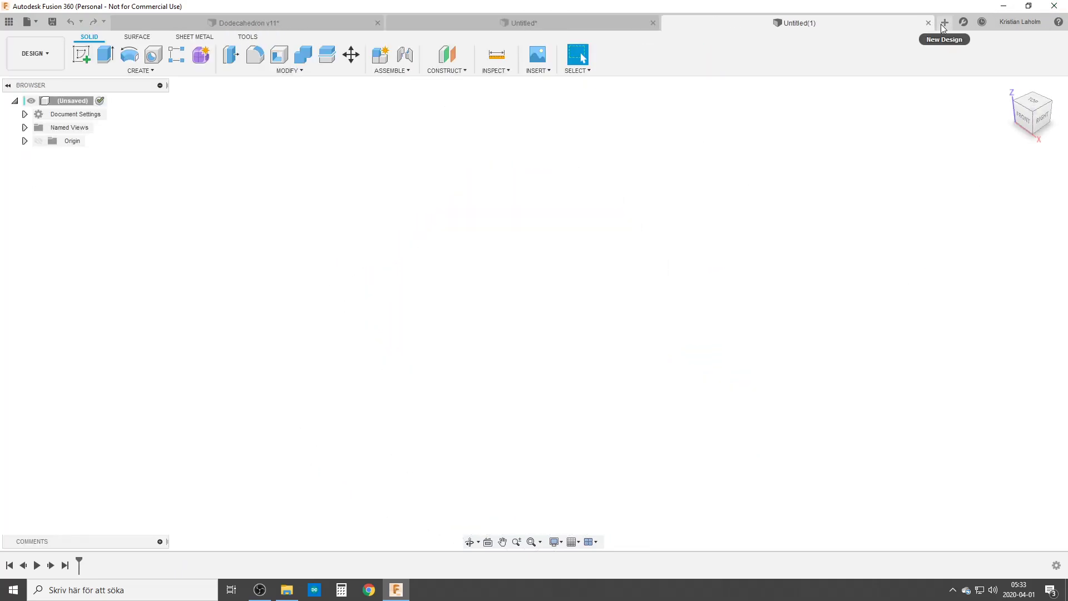
left_click(79, 54)
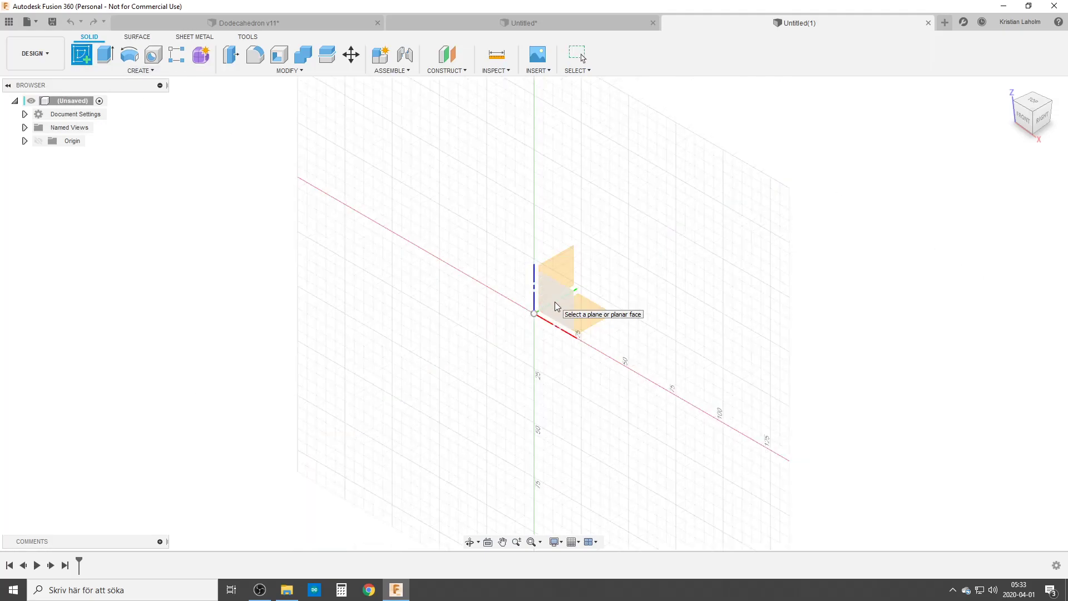
left_click(557, 306)
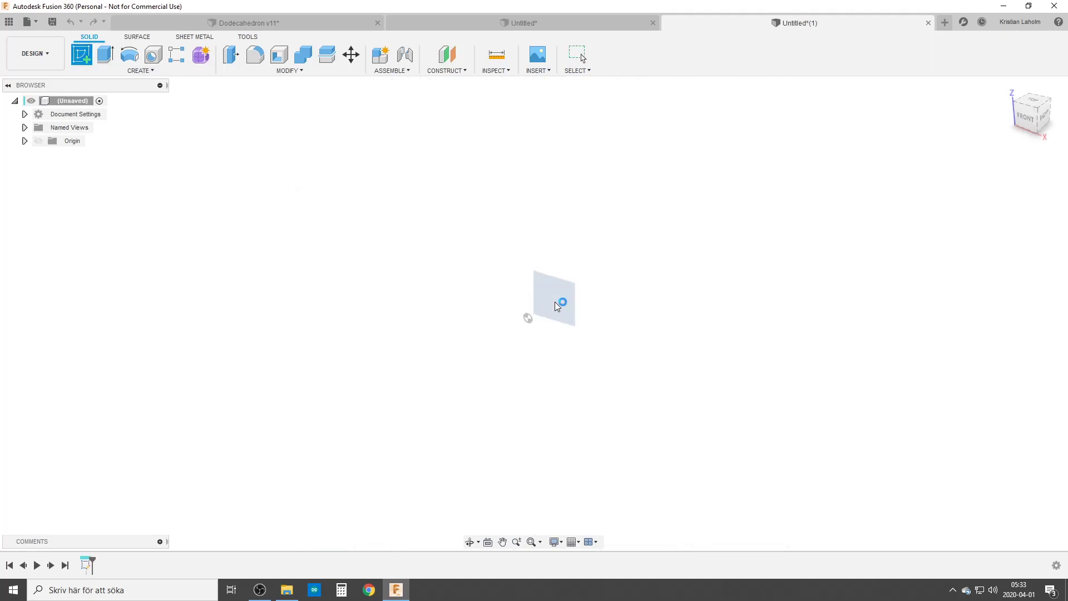
Step: Draw a five-sided circumscribed polygon centred on the origin, about 20 mm from centre to edge
left_click(133, 71)
mouse_move(137, 138)
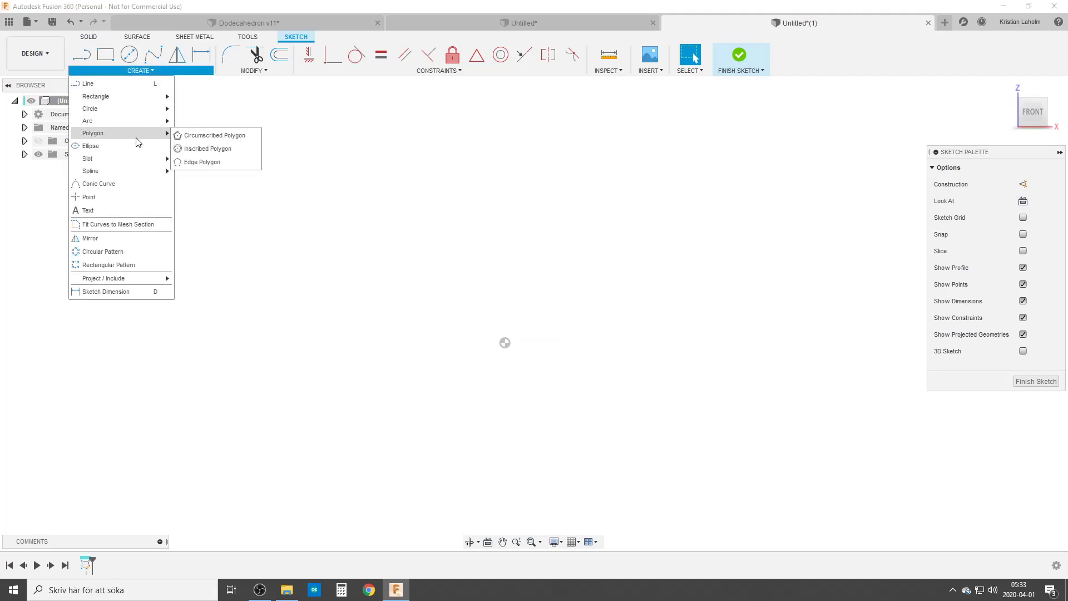
left_click(214, 148)
left_click(504, 344)
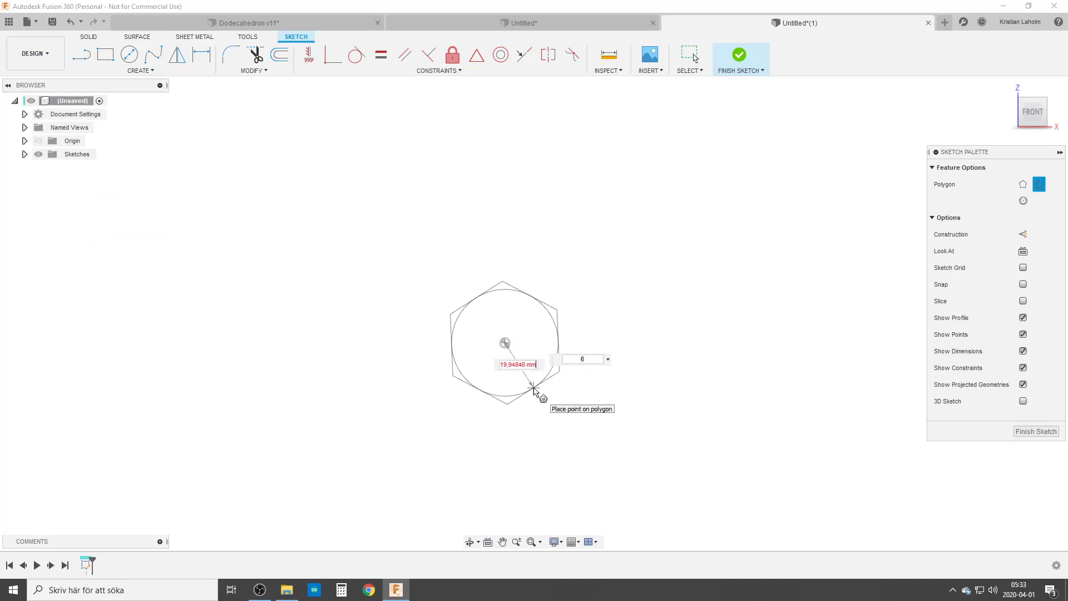
key("Tab")
type("5")
key("Return")
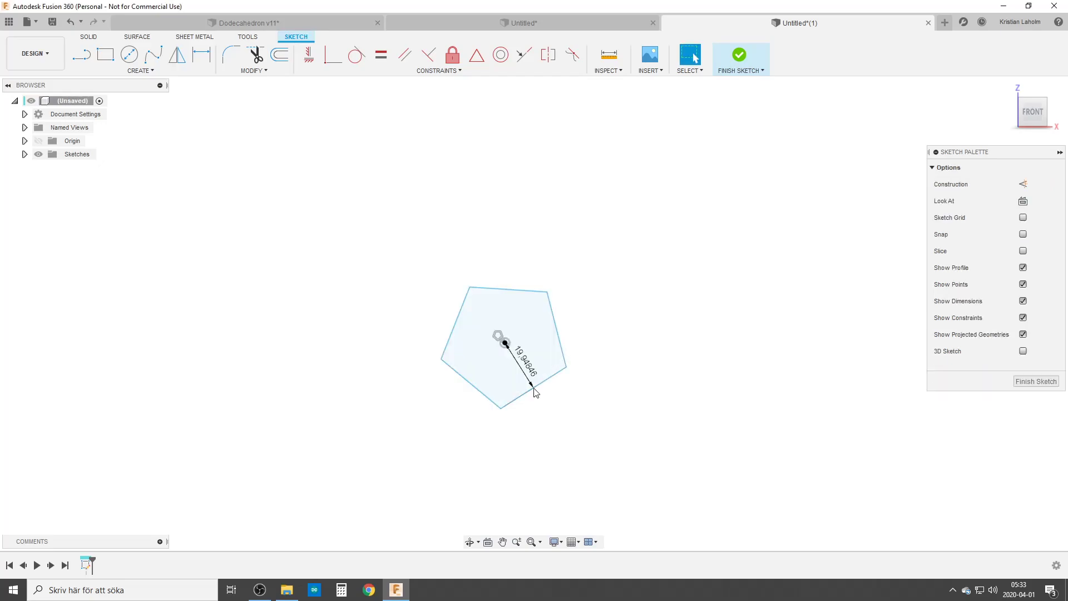
key("Escape")
Step: Convert the pentagon to construction lines and constrain its left edge to vertical
left_click_drag(414, 230, 638, 434)
key("x")
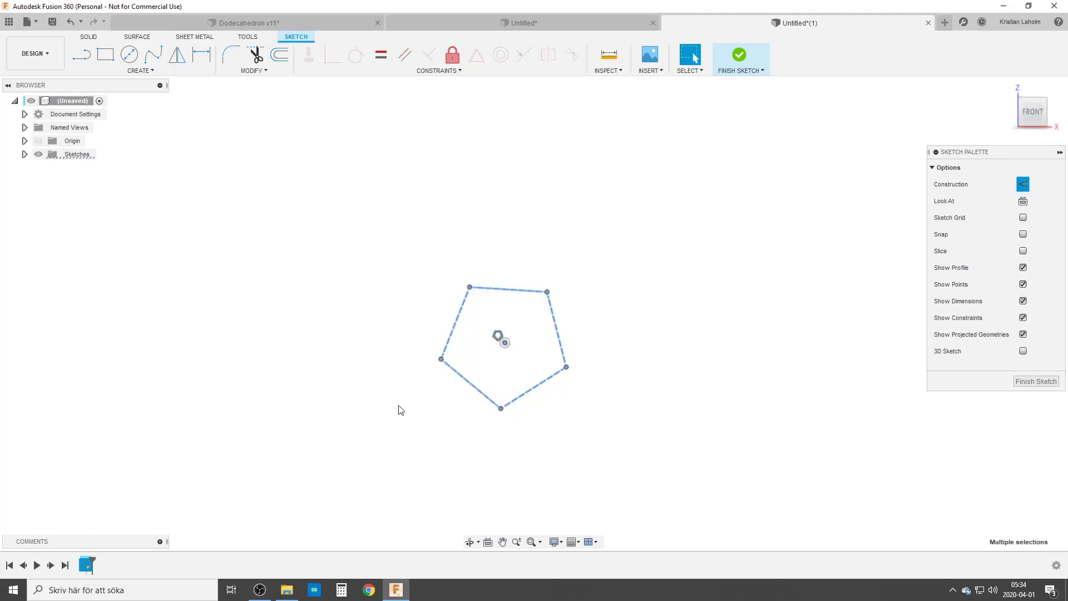
left_click(398, 407)
left_click(310, 54)
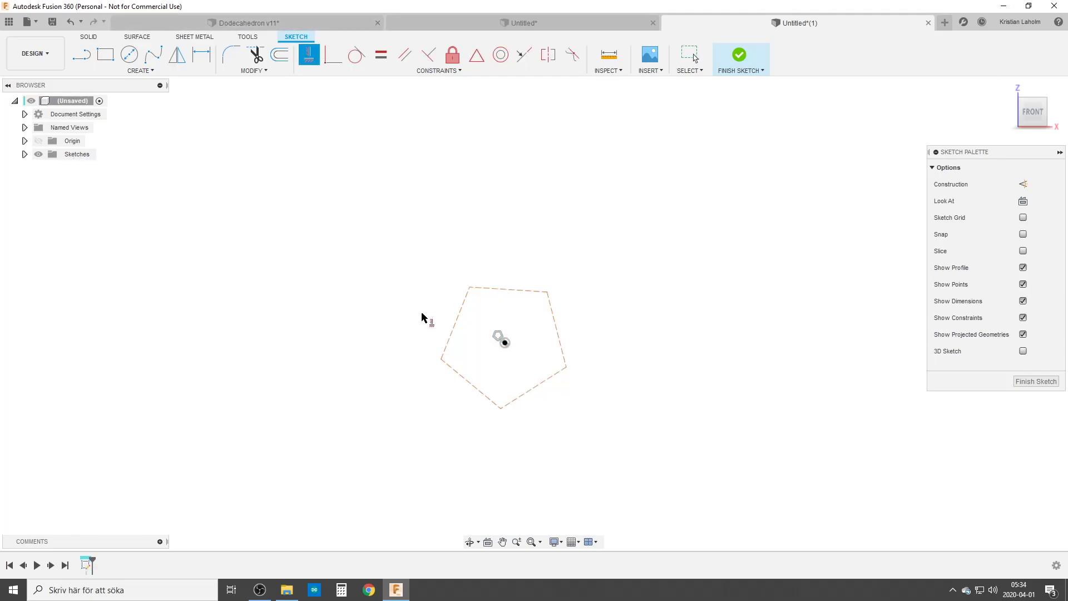
left_click(454, 323)
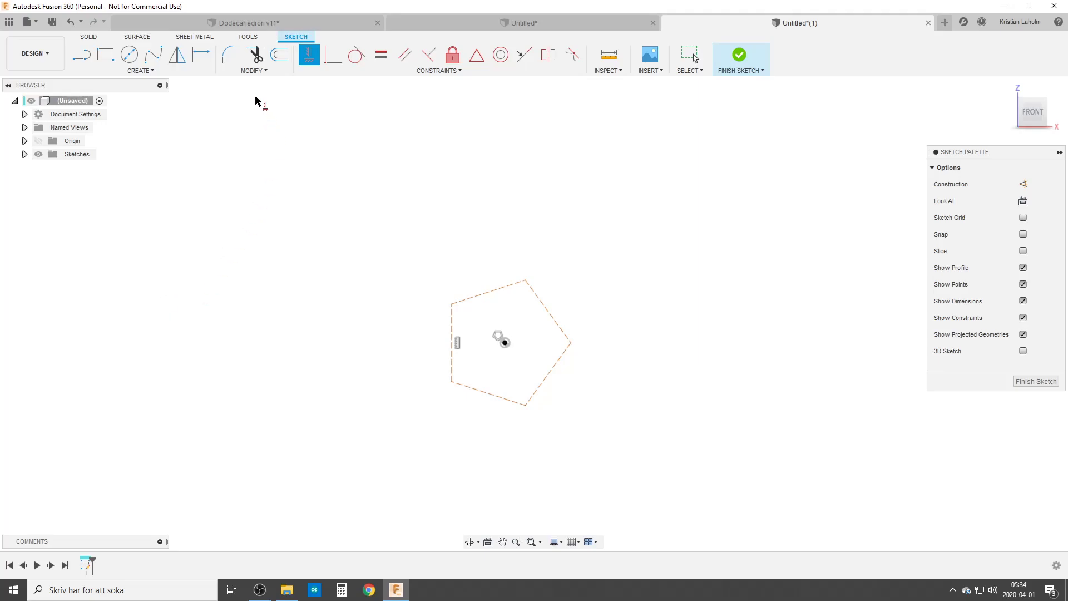
Step: Draw a four-sided circumscribed polygon above and left of the pentagon, about 24 mm from centre to edge
left_click(130, 77)
mouse_move(125, 135)
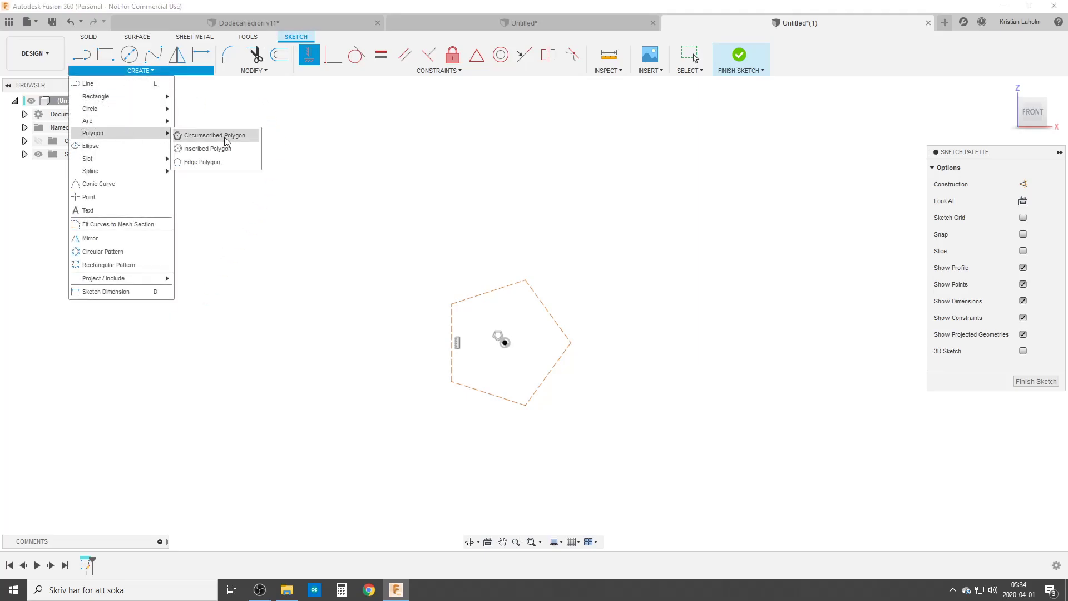
left_click(225, 137)
left_click(364, 151)
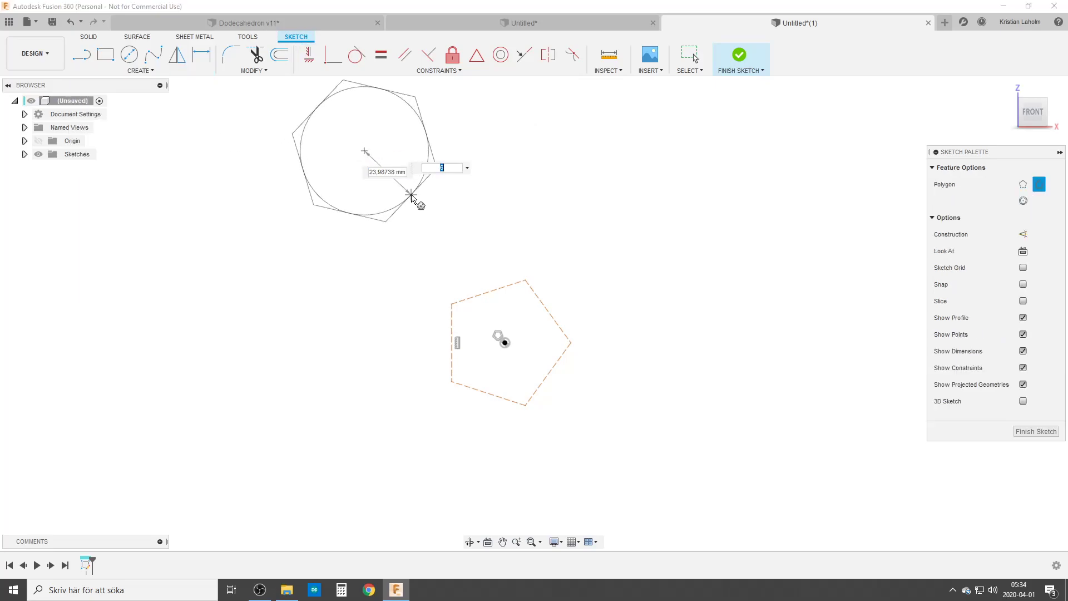
type("4")
key("Return")
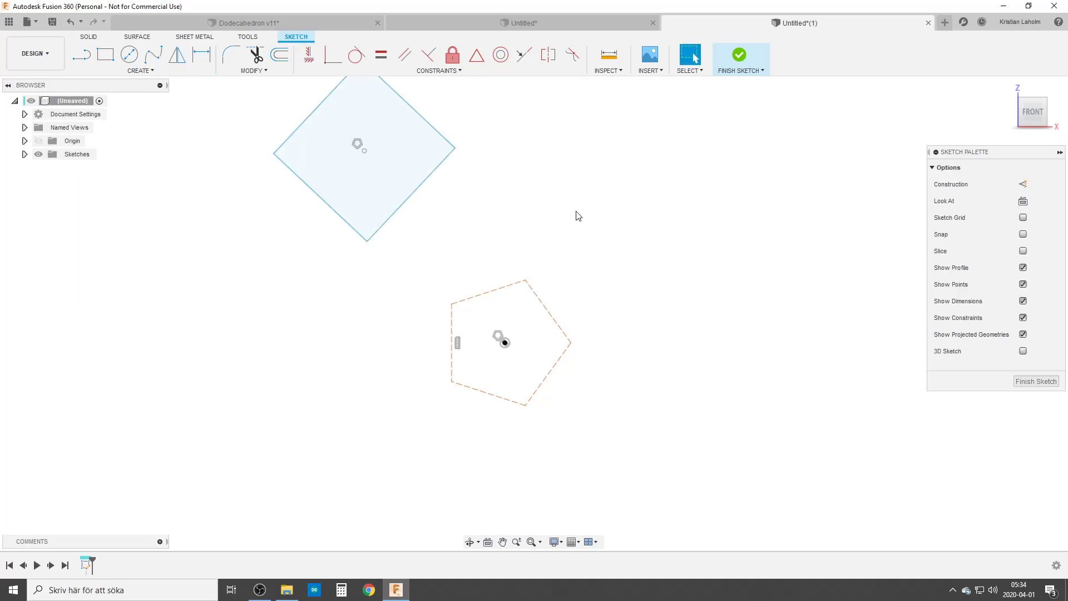
Step: Draw a second, smaller four-sided circumscribed polygon above and right of the pentagon, about 15 mm from centre to edge
right_click(591, 170)
left_click(601, 137)
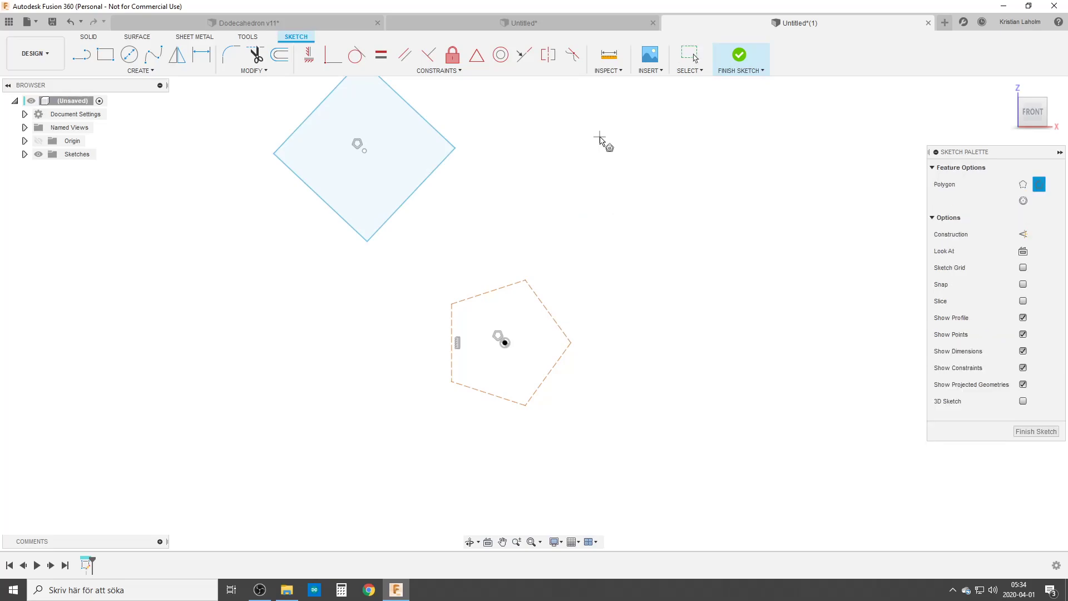
left_click(597, 137)
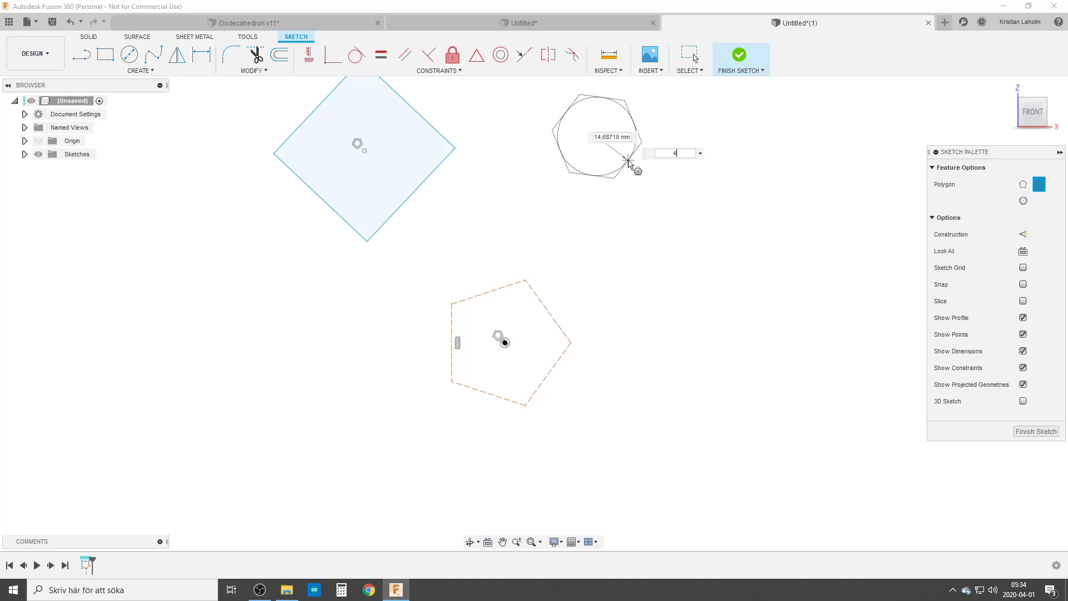
type("4")
left_click(627, 161)
Step: Convert both squares to construction lines and constrain their lower edges to horizontal
scroll(626, 164, "down", 2)
left_click_drag(693, 244, 376, 106)
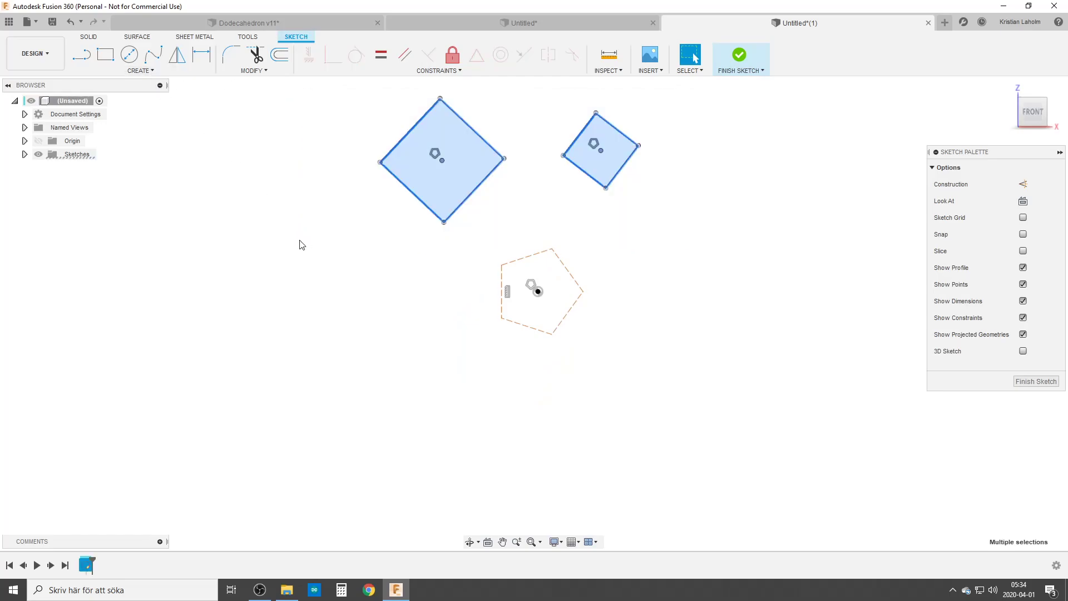
key("x")
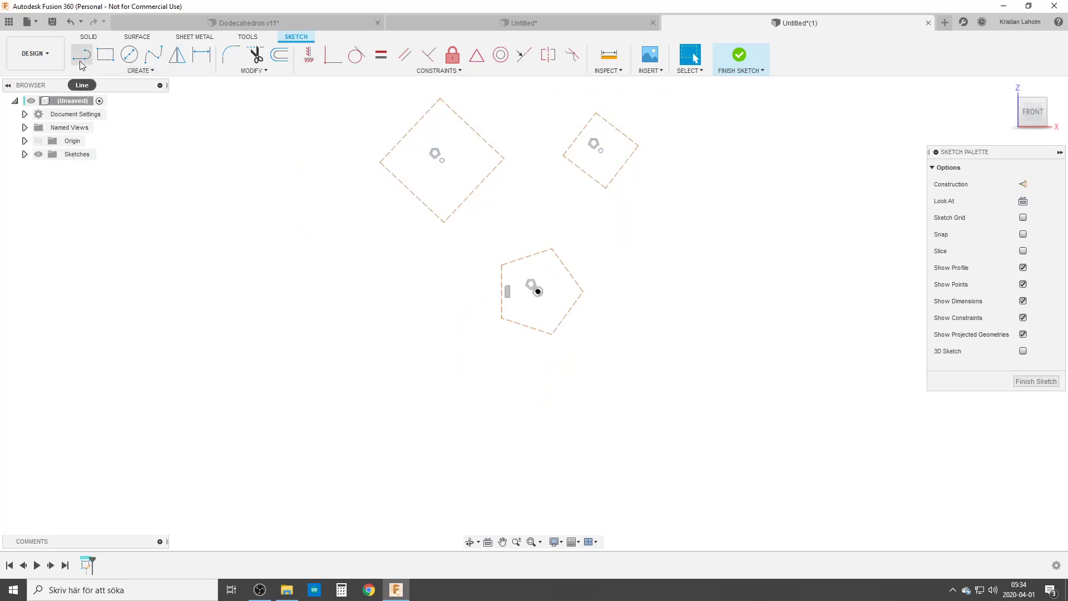
left_click(309, 54)
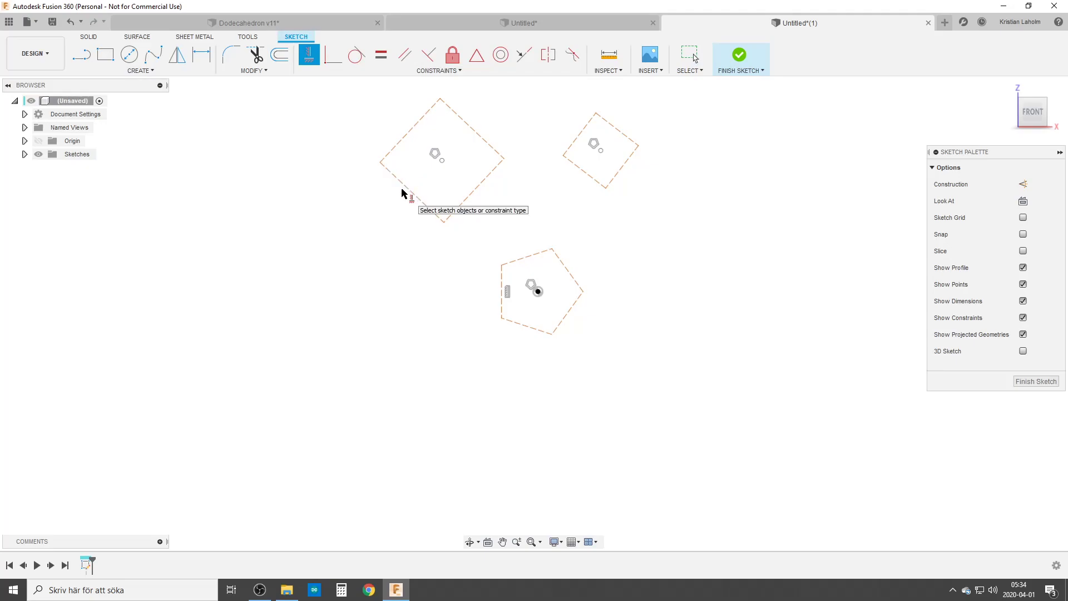
left_click(410, 194)
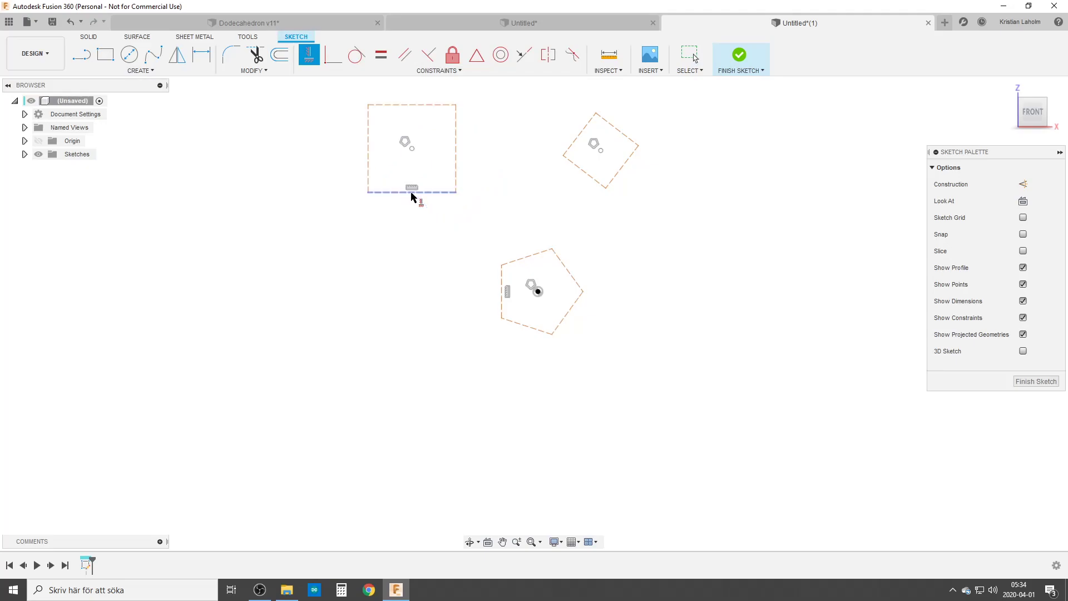
left_click(596, 181)
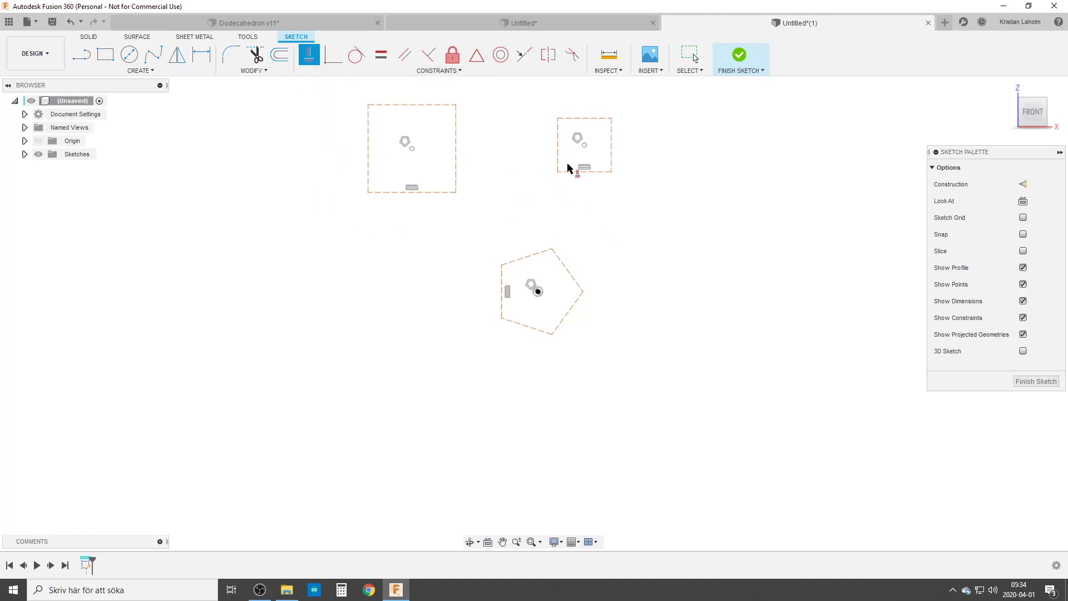
Step: Apply a midpoint constraint between the smaller square's lower edge and the pentagon's left vertical edge
left_click(476, 61)
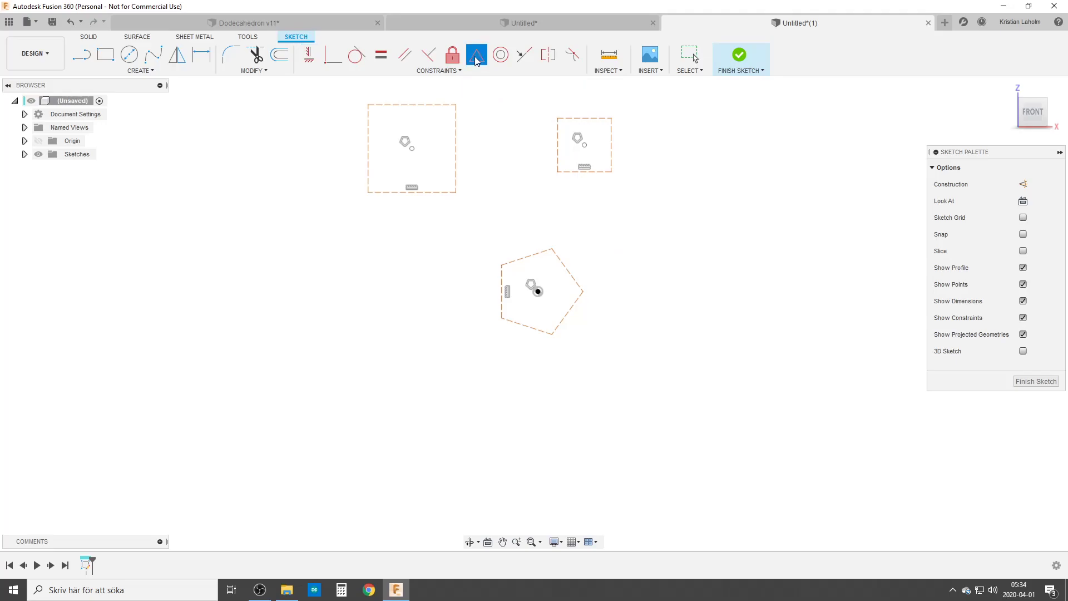
left_click(585, 172)
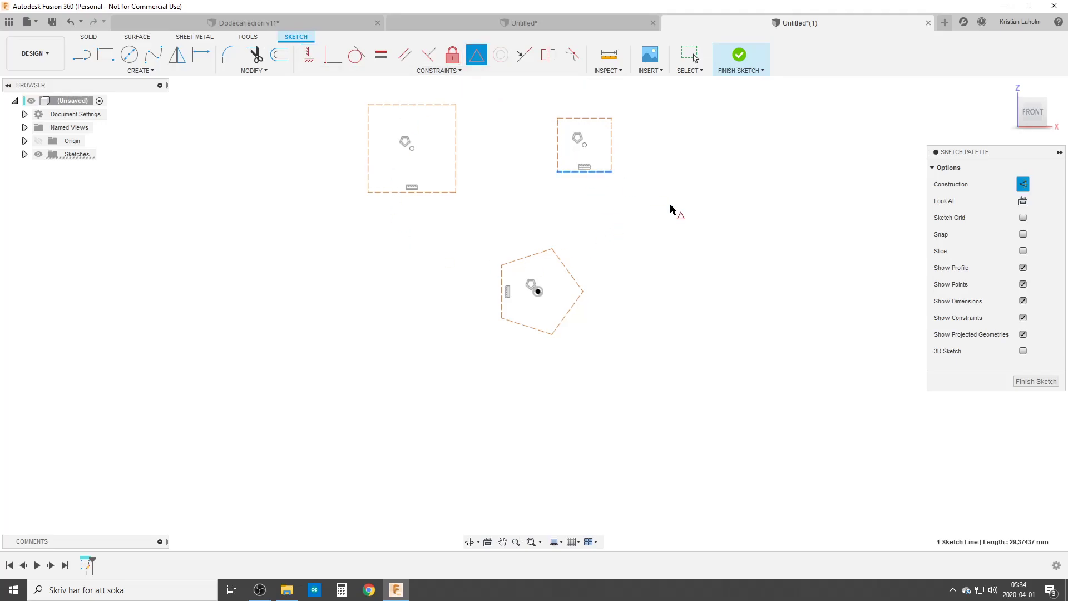
left_click(502, 300)
scroll(533, 319, "up", 3)
scroll(532, 318, "up", 4)
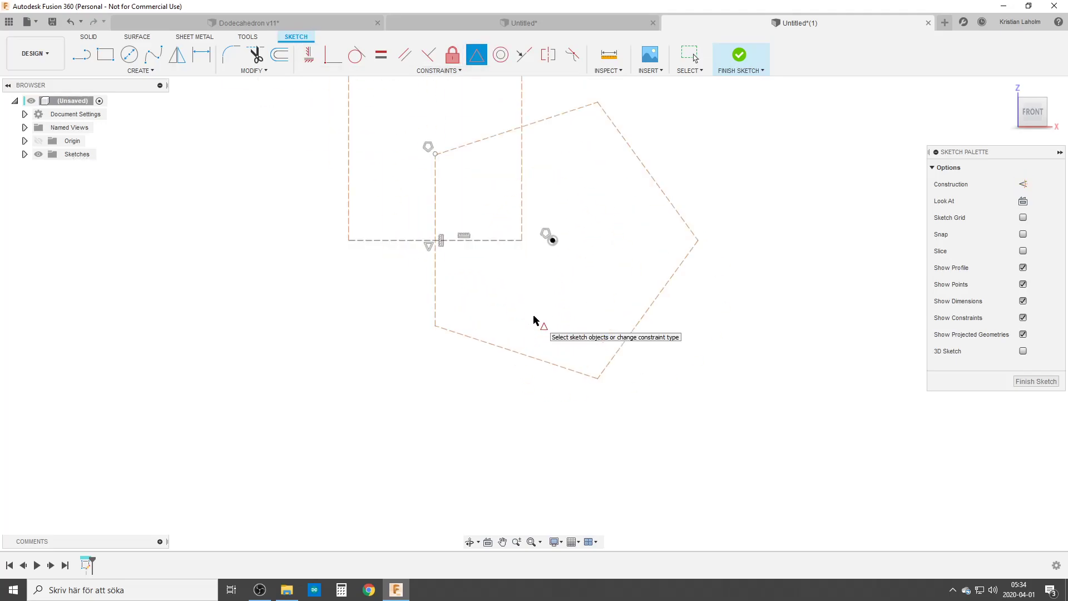
Step: Make the smaller square's lower-right corner coincident with the origin at the pentagon's centre
left_click(337, 60)
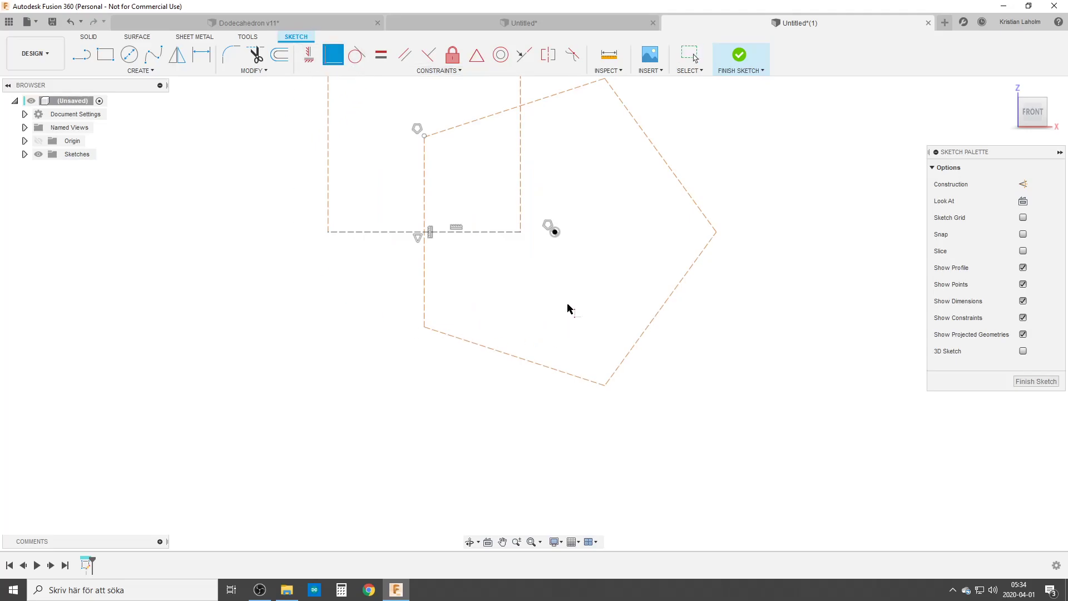
left_click(521, 232)
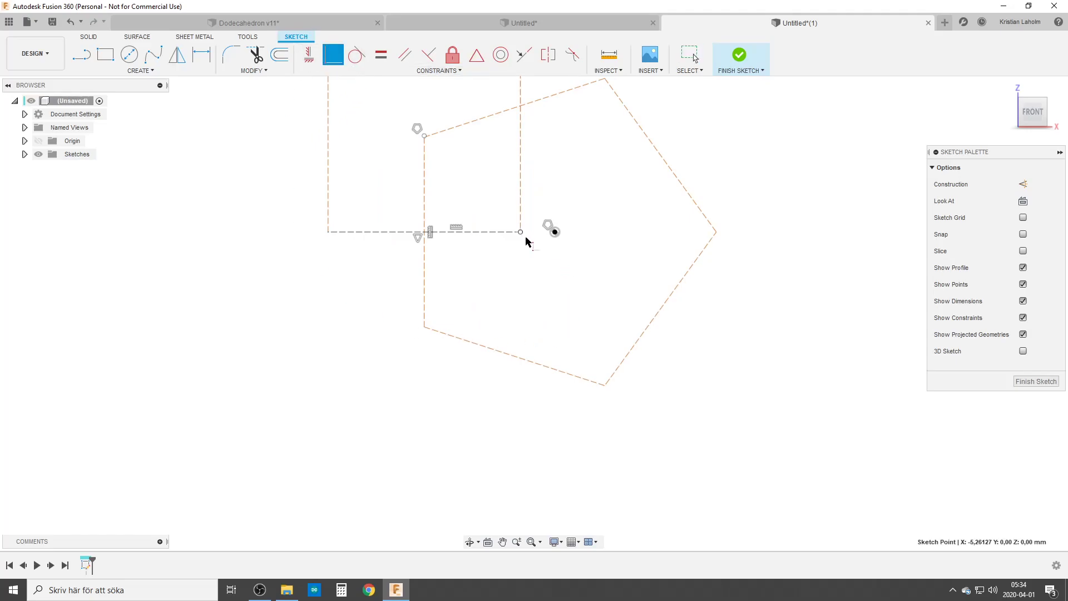
left_click(554, 232)
Step: Make the larger square's lower-right corner coincident with the pentagon's right vertex
scroll(607, 236, "down", 6)
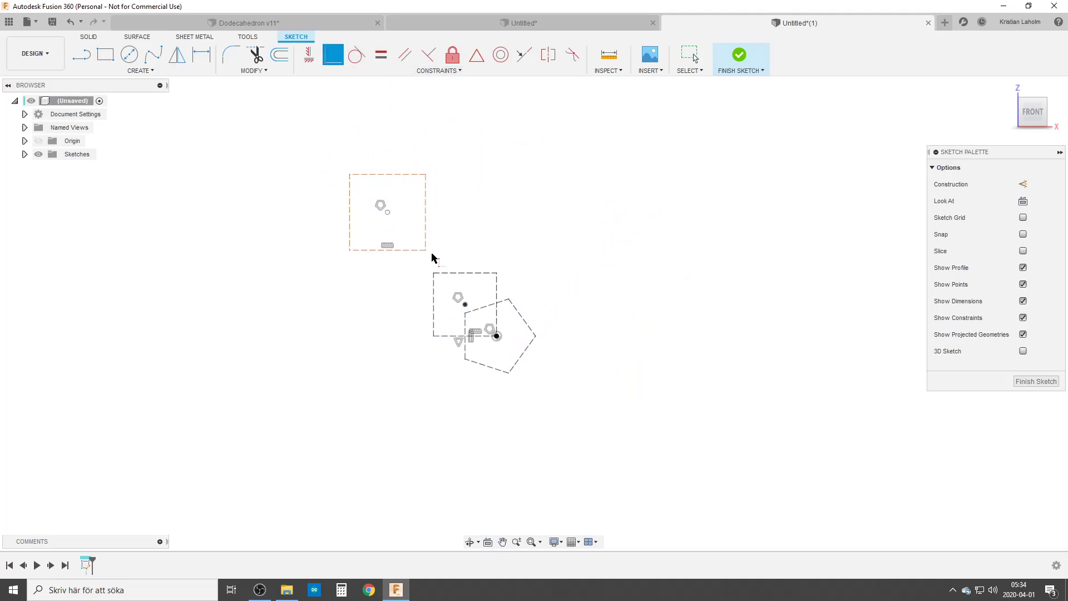
left_click(426, 251)
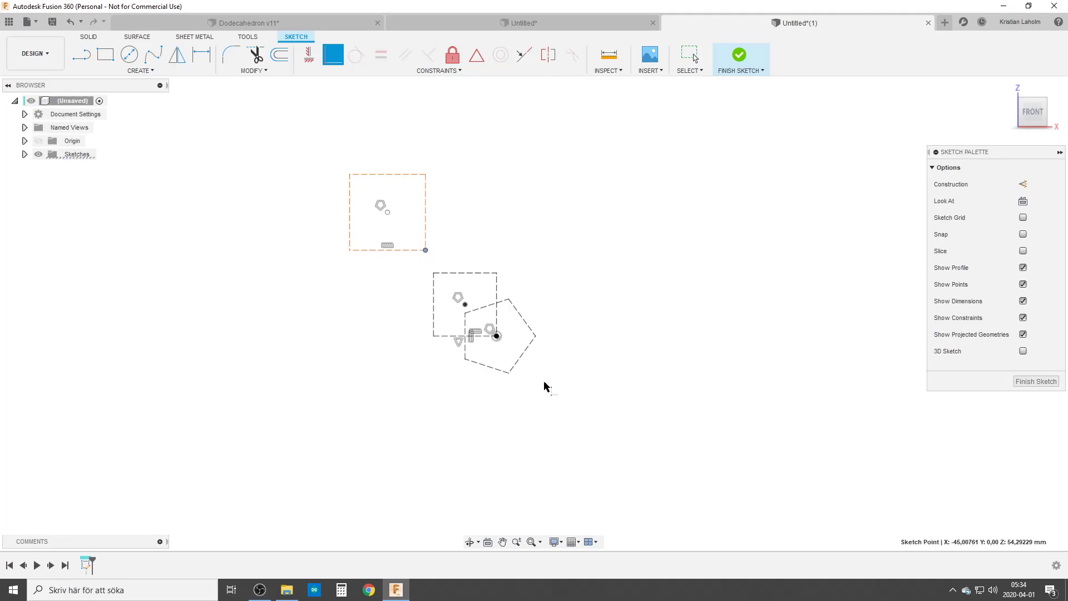
left_click(536, 337)
Step: Make the larger square's lower-left corner coincident with the smaller square's lower-left corner
scroll(515, 387, "up", 5)
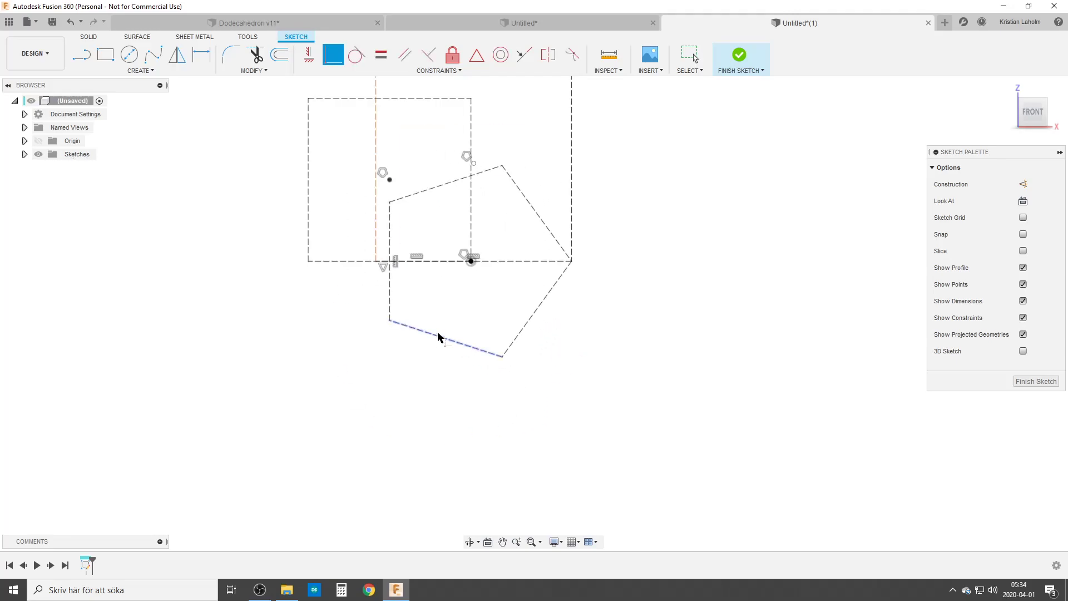
left_click(376, 262)
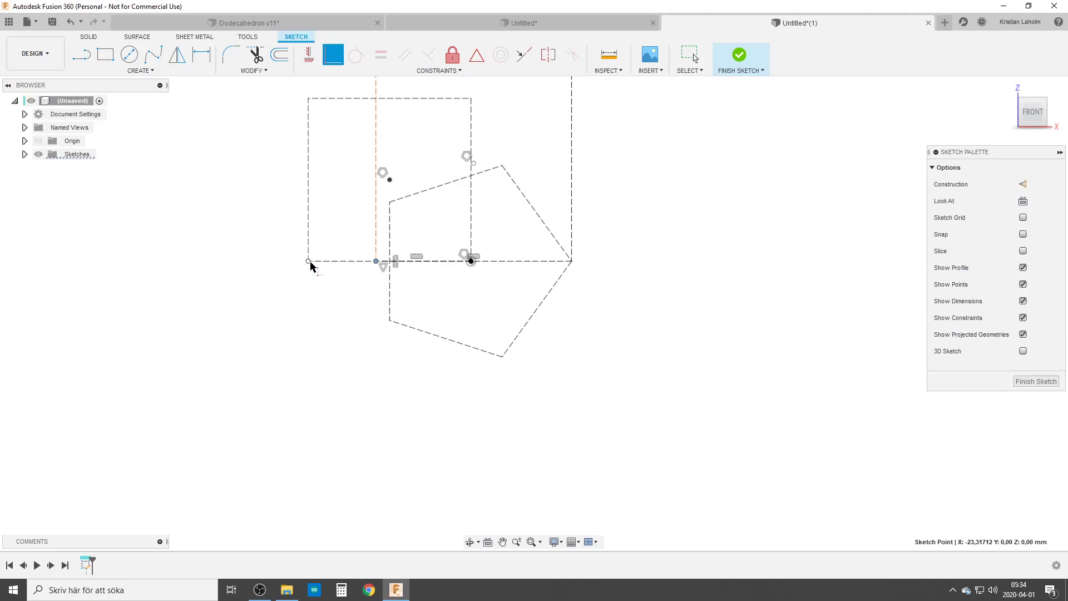
left_click(458, 269)
scroll(602, 295, "down", 4)
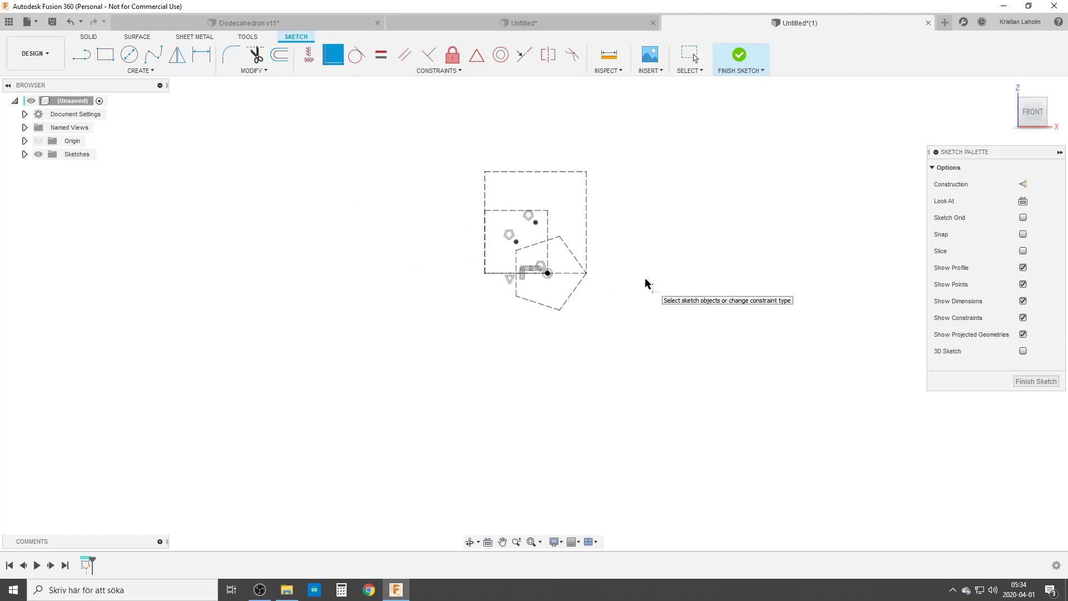
middle_click_drag(646, 283, 553, 312)
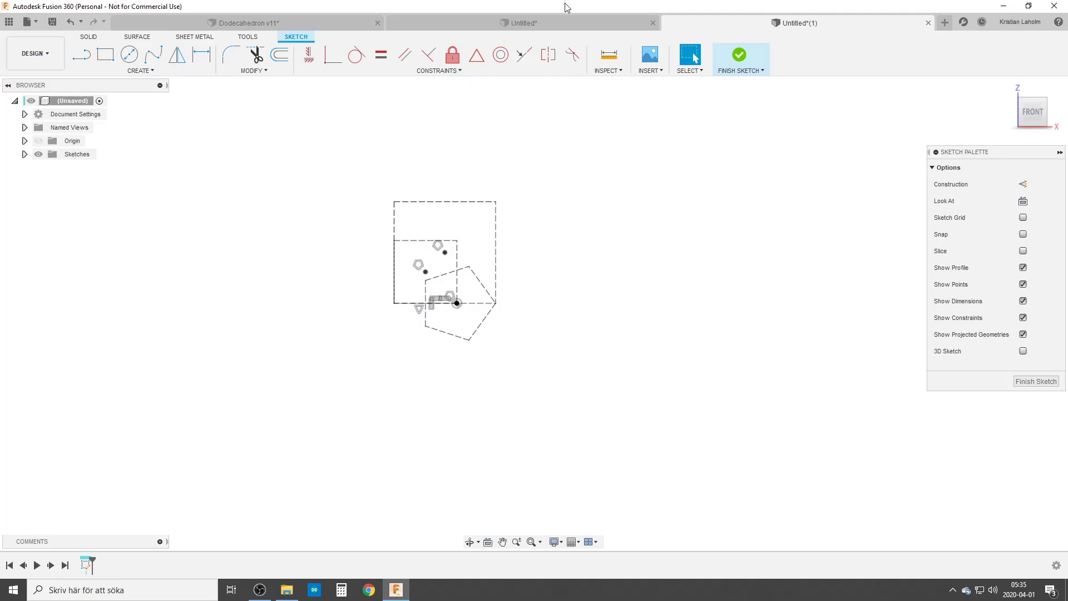
Step: In the open design with the finished dodecahedron, measure the distance between its top face and the opposite bottom face
left_click(539, 25)
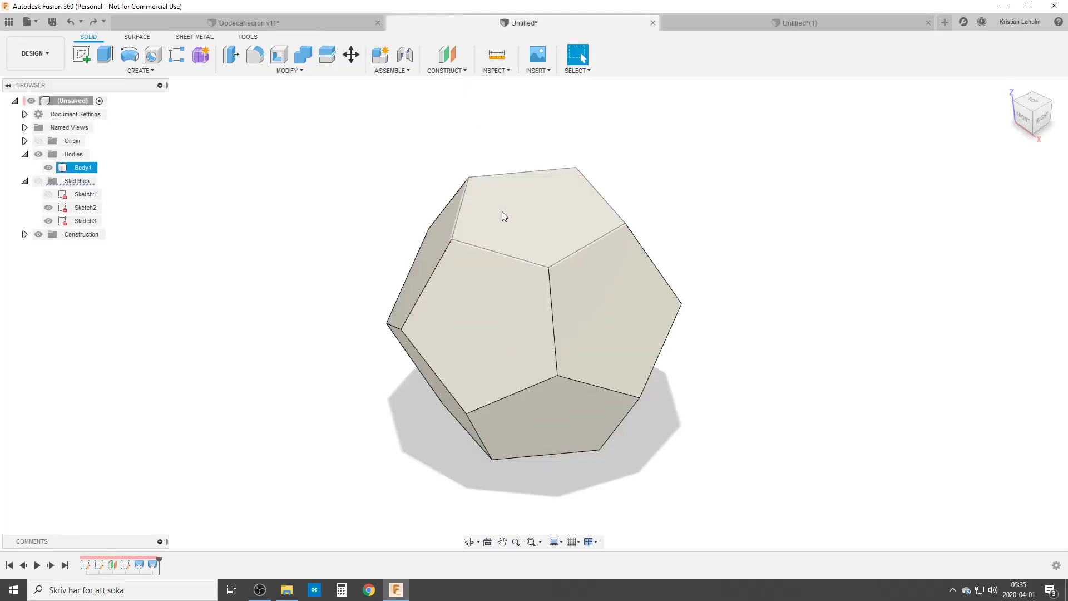
left_click(497, 53)
left_click(539, 219)
middle_click_drag(538, 219, 559, 340, "shift")
left_click(551, 419)
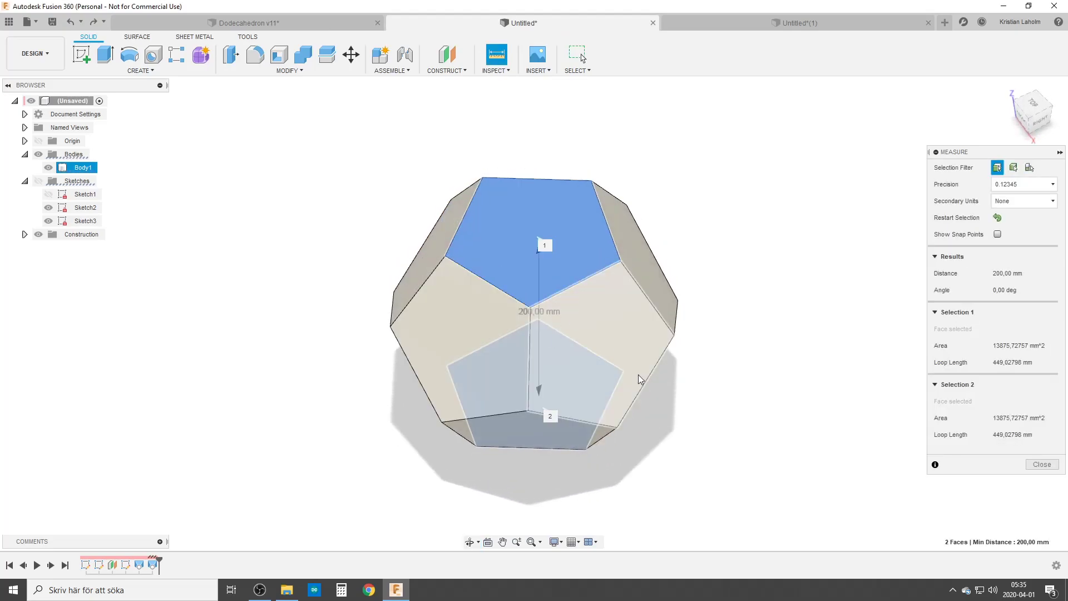
left_click(1042, 464)
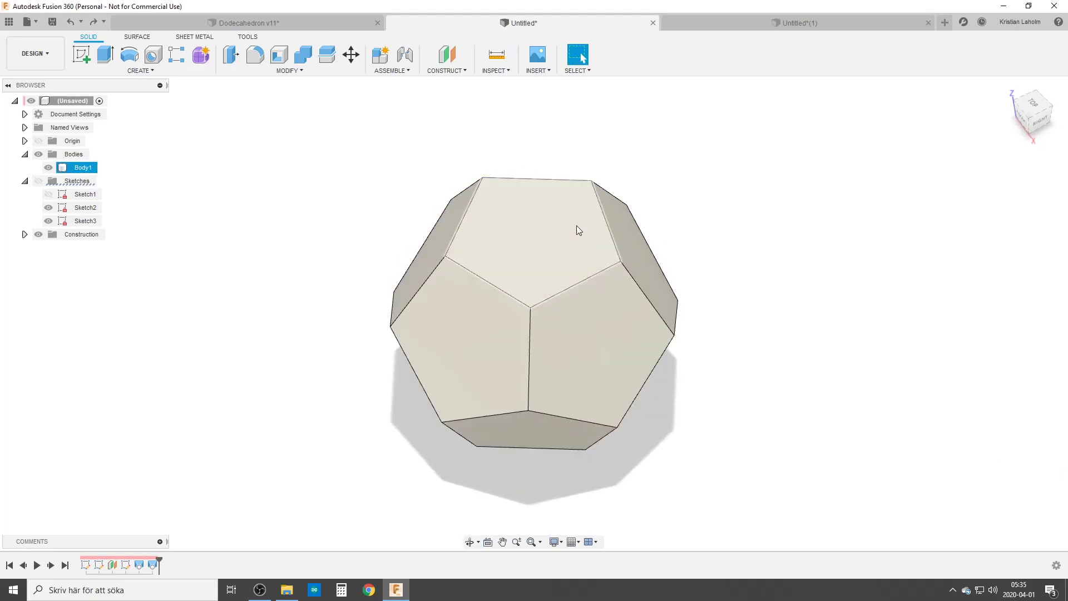
Step: Back in the sketch design, dimension the larger square's right side to 156 mm and hide the sketch dimensions
left_click(758, 24)
key("d")
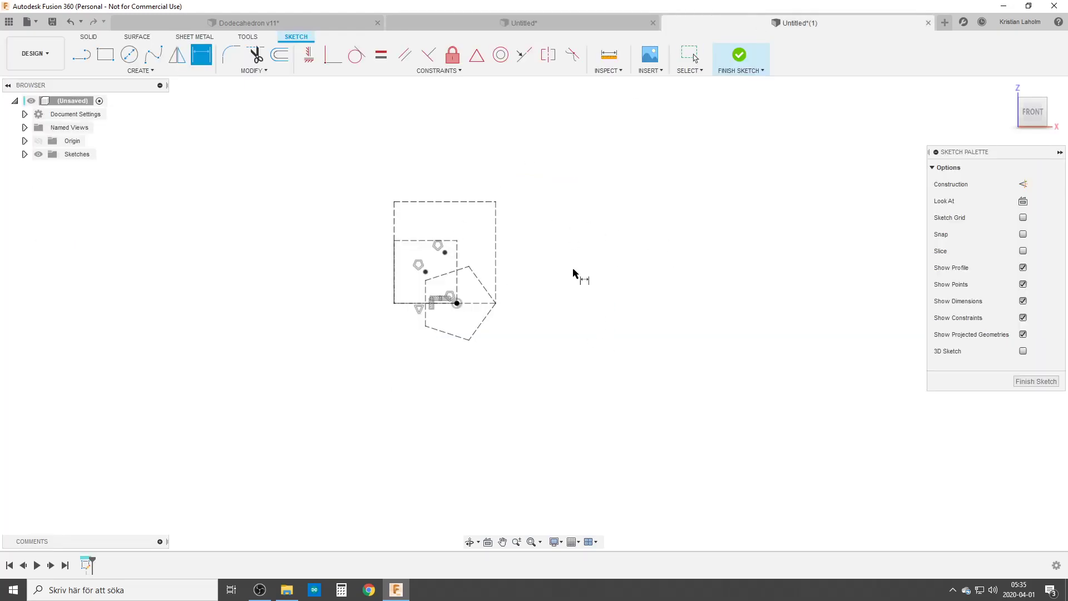
left_click(496, 254)
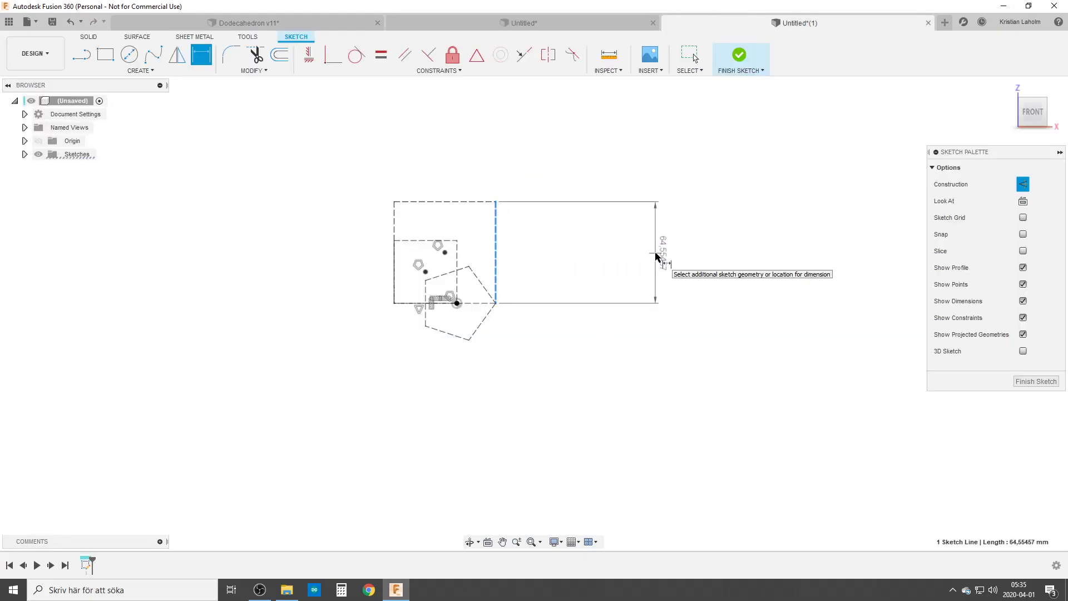
left_click(656, 254)
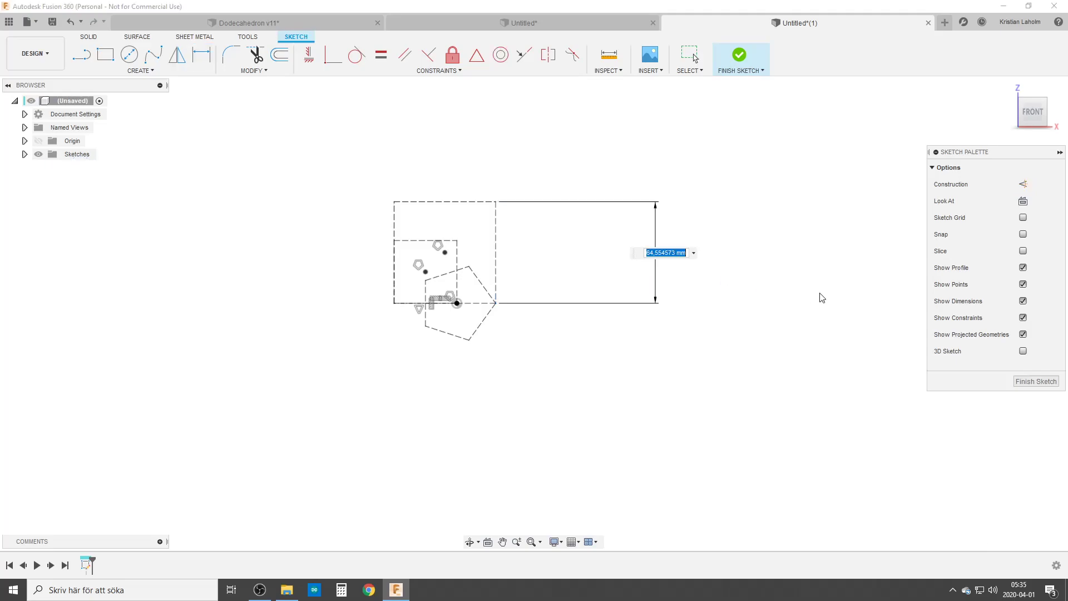
type("156")
key("Return")
scroll(608, 293, "down", 4)
middle_click_drag(613, 227, 554, 270)
left_click(1023, 301)
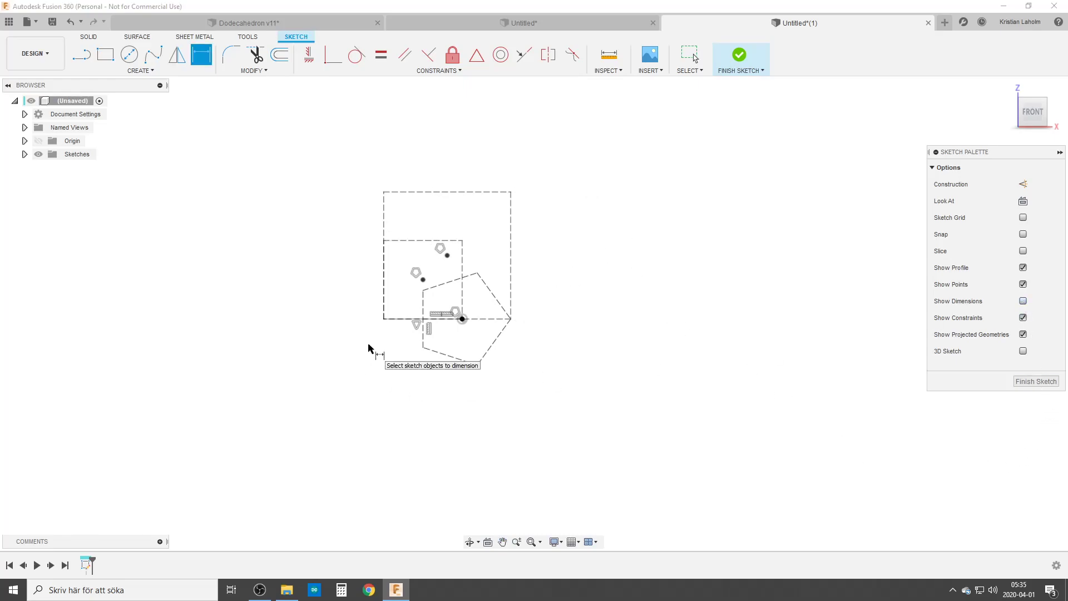
Step: Draw a line about 202 mm long from the midpoint of the pentagon's left edge, slanting up and left past the squares
key("l")
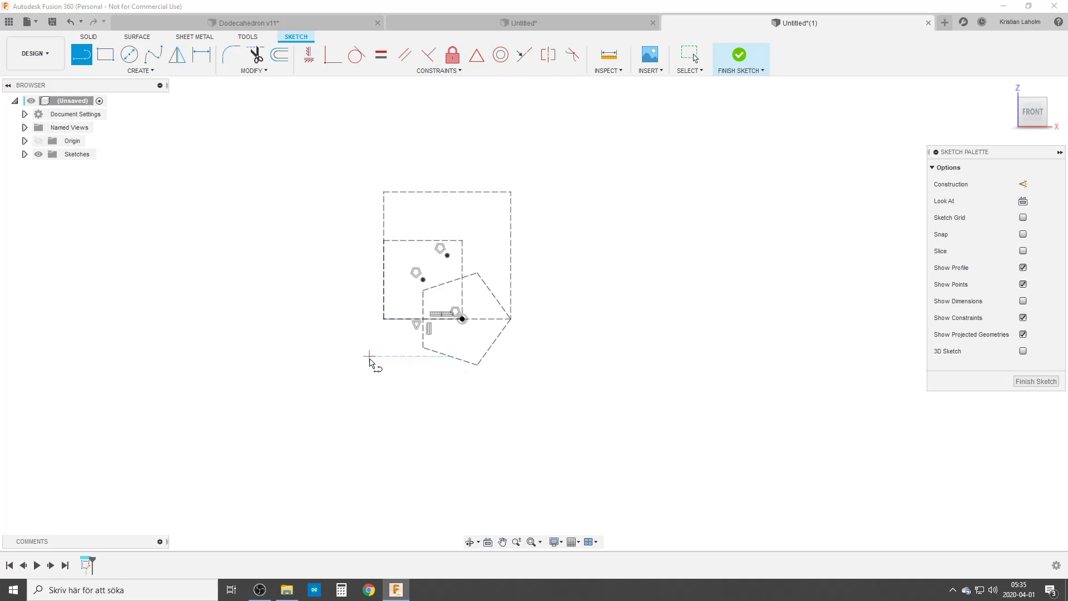
scroll(369, 363, "up", 3)
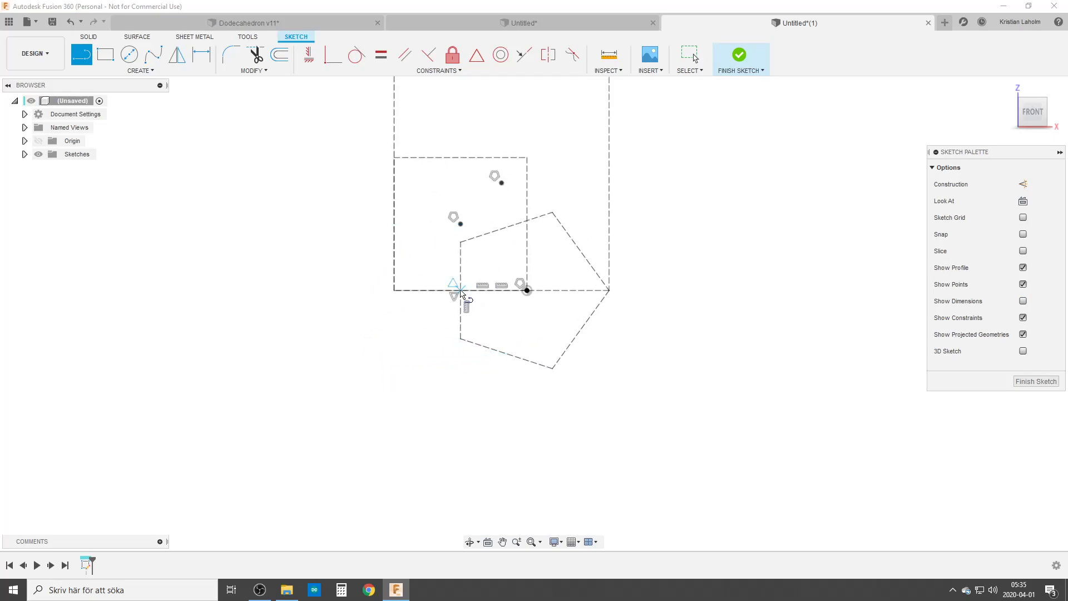
left_click(461, 290)
middle_click_drag(298, 107, 299, 184)
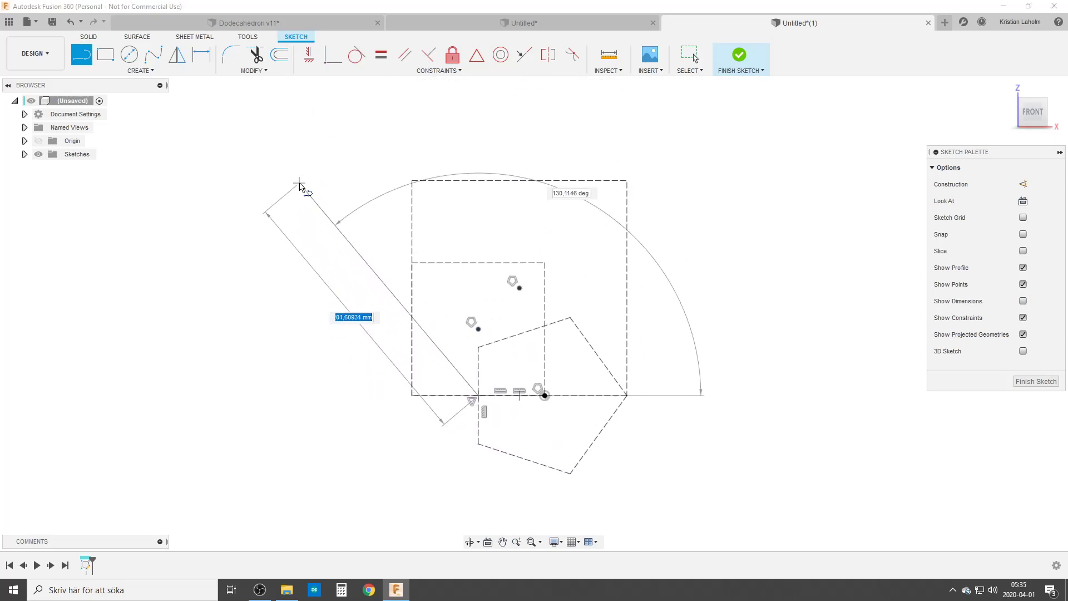
left_click(299, 184)
key("Escape")
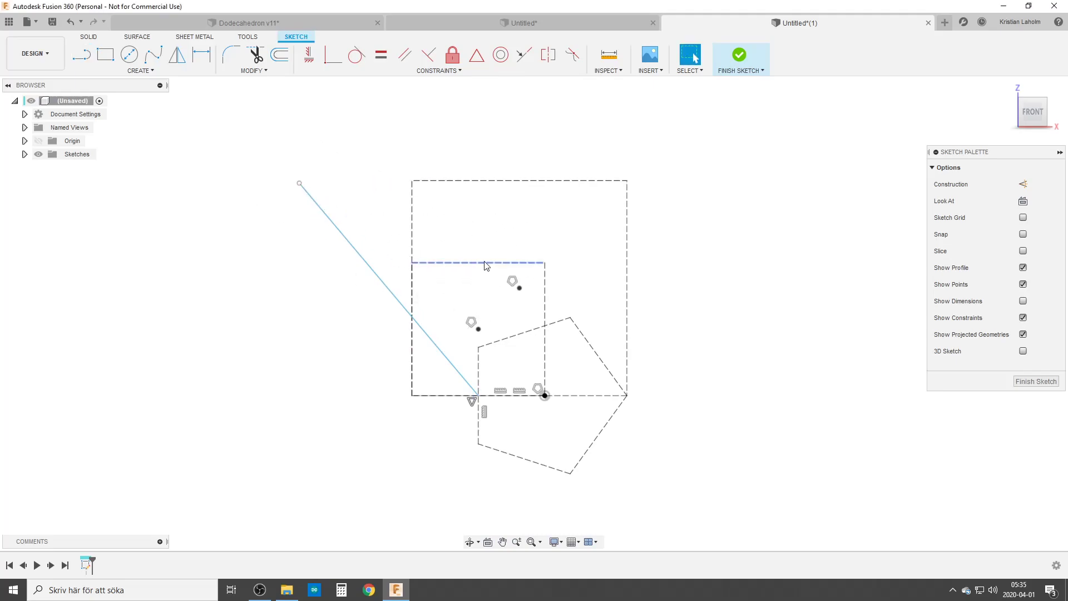
Step: Constrain the slanted line through the smaller square's upper-left corner and align its free end horizontally with the larger square's upper-left corner
left_click(326, 67)
left_click(350, 243)
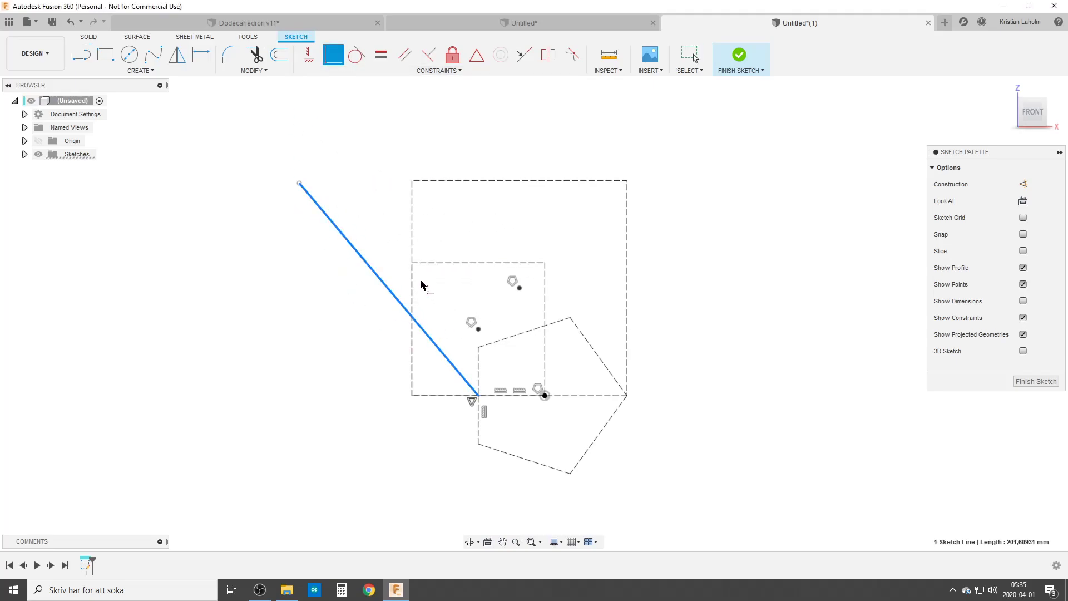
left_click(411, 263)
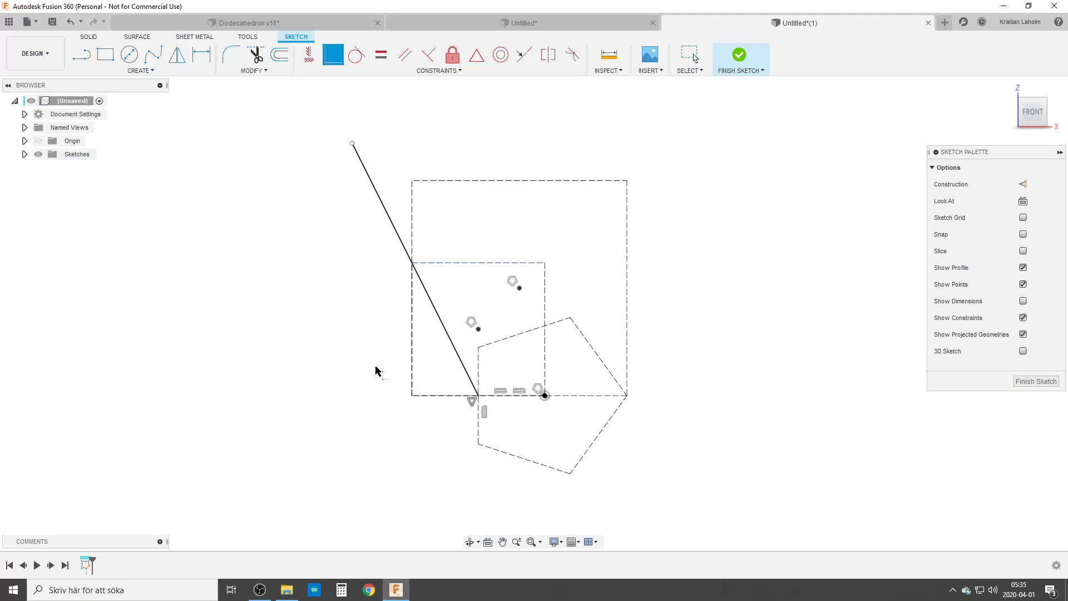
left_click(309, 54)
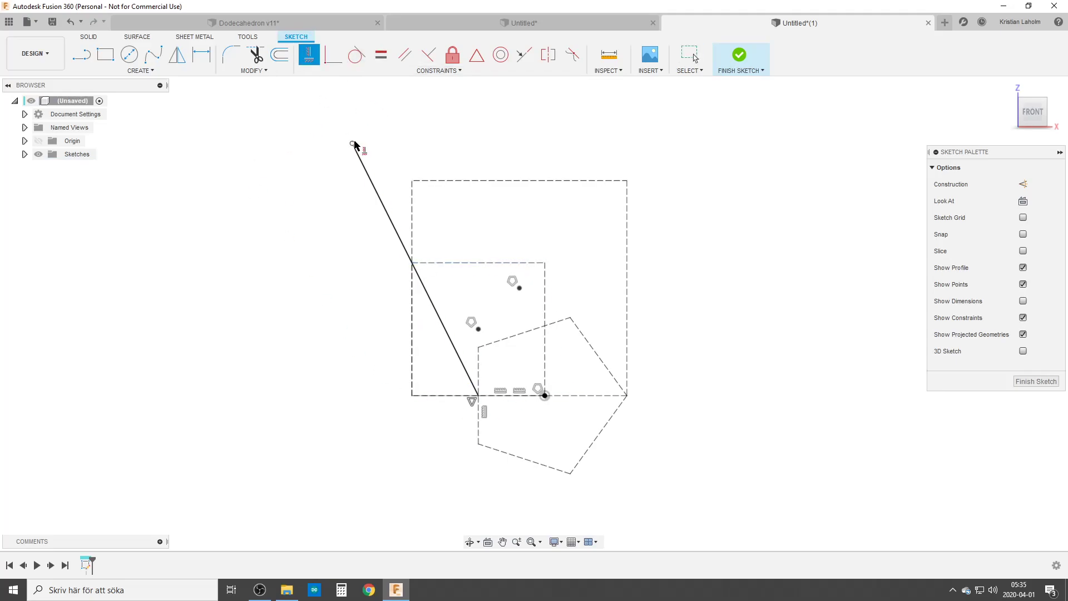
left_click(413, 181)
left_click(353, 144)
Step: Draw a line about 178 mm long from the midpoint of the pentagon's left edge up to the right part of the larger square's upper edge
key("l")
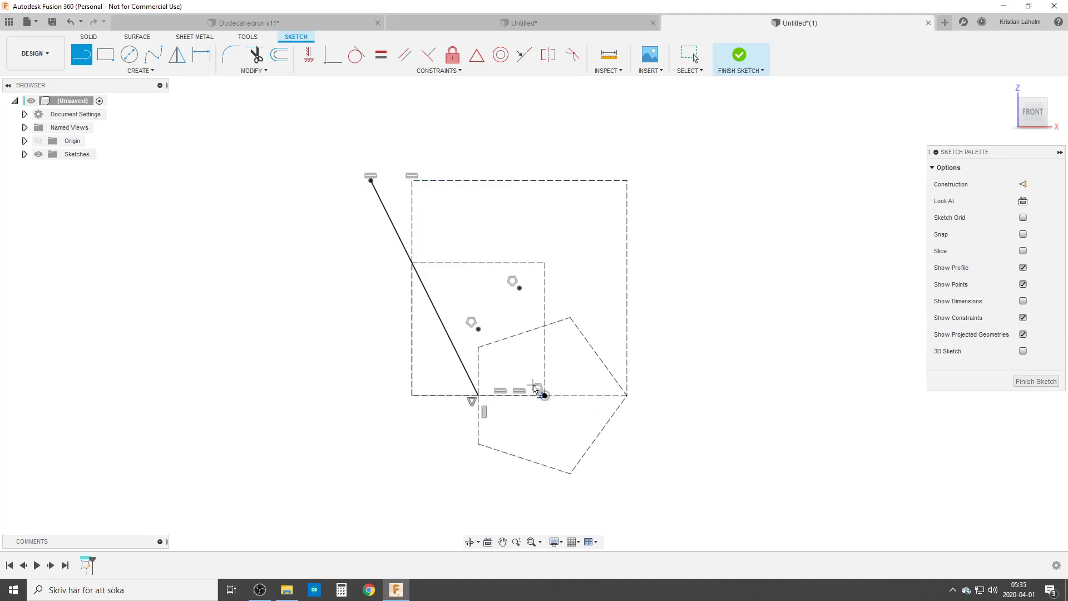
left_click(477, 395)
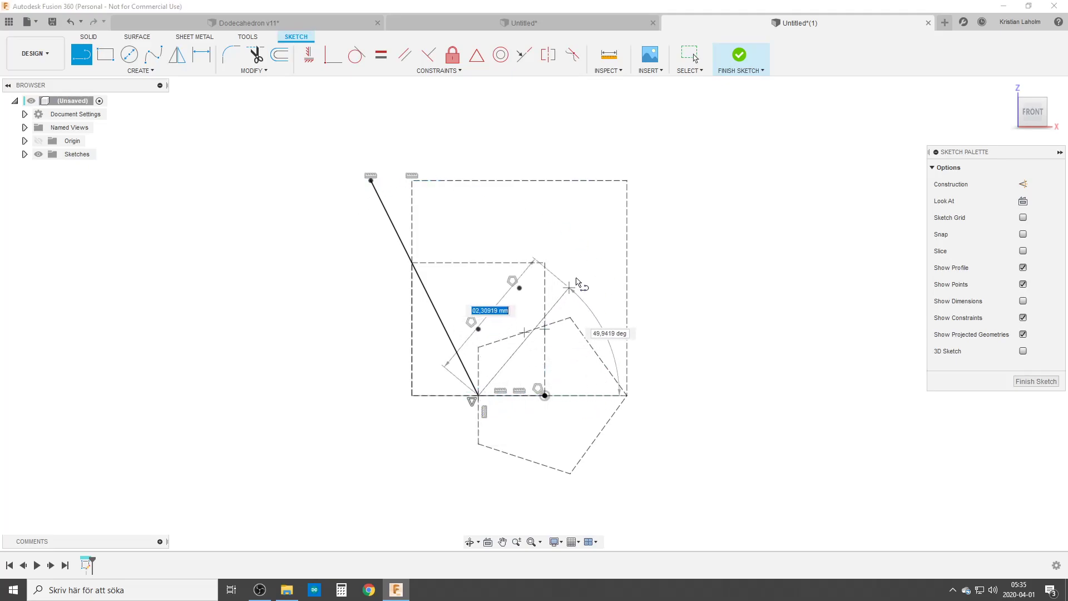
left_click(596, 180)
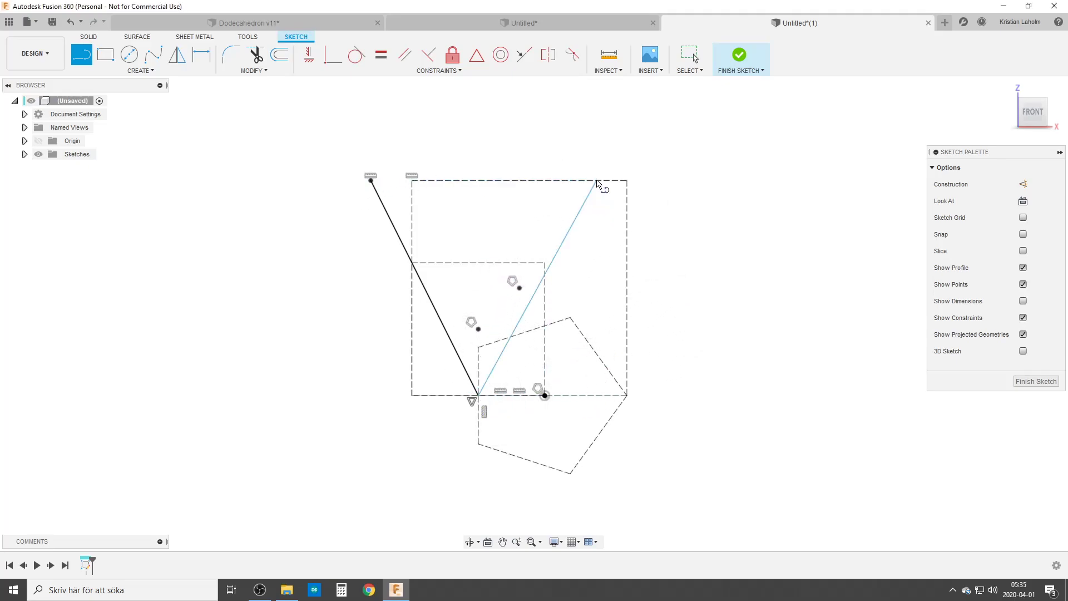
key("Escape")
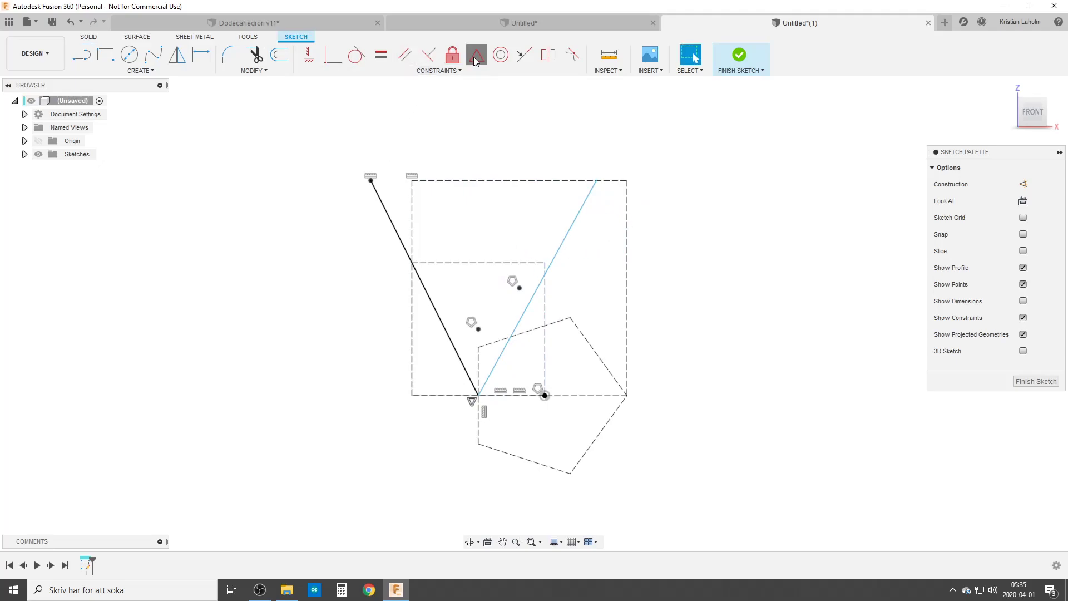
Step: Draw a vertical line from the origin up to the larger square's upper edge
key("l")
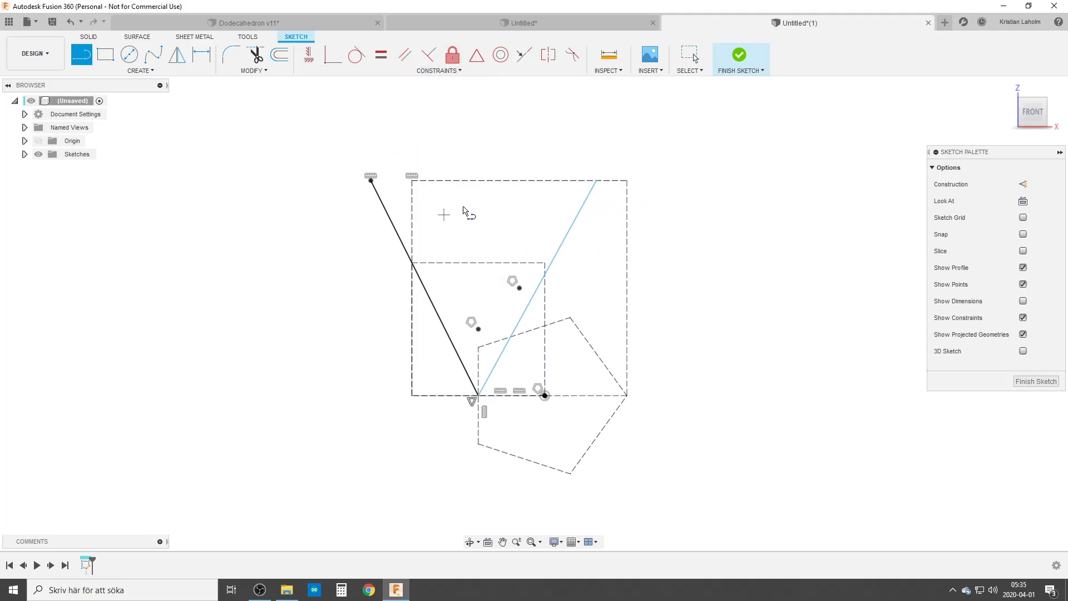
left_click(545, 396)
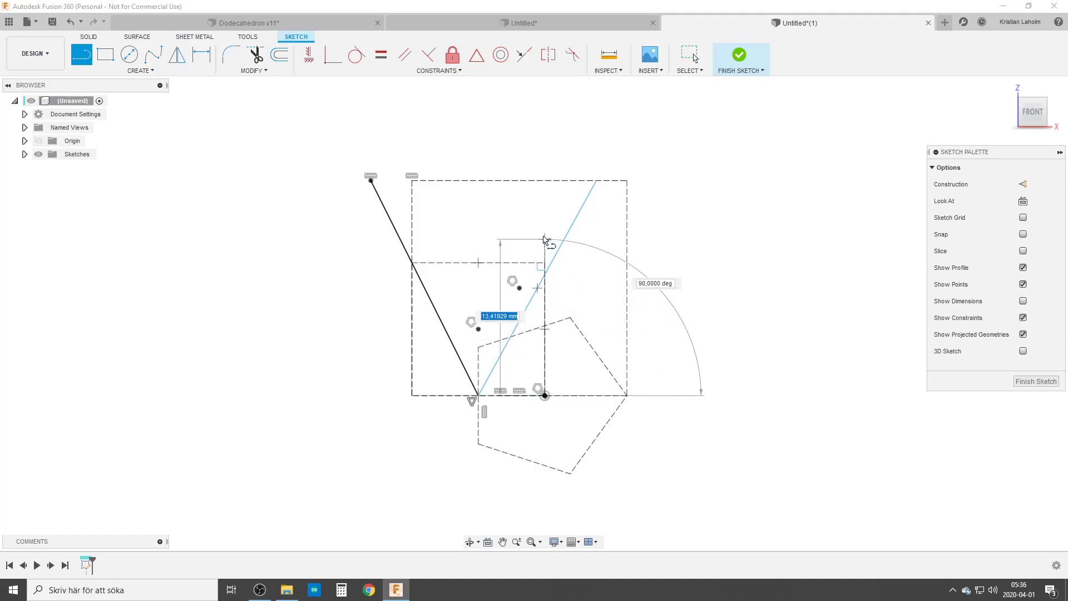
left_click(546, 181)
key("Escape")
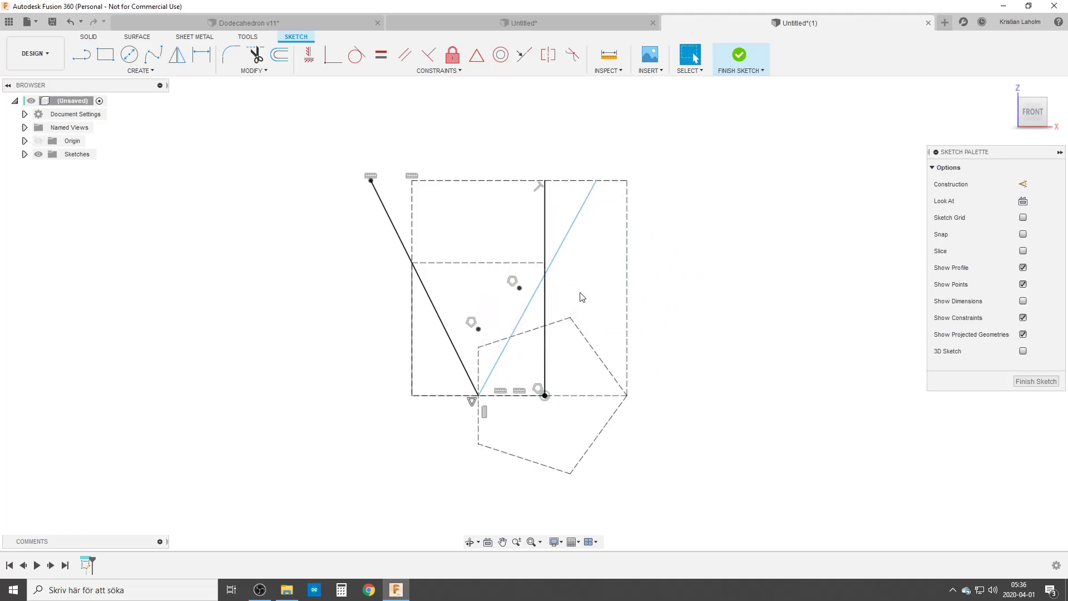
Step: Apply a midpoint constraint between the right-slanting line and the vertical line from the origin
left_click(477, 55)
left_click(563, 249)
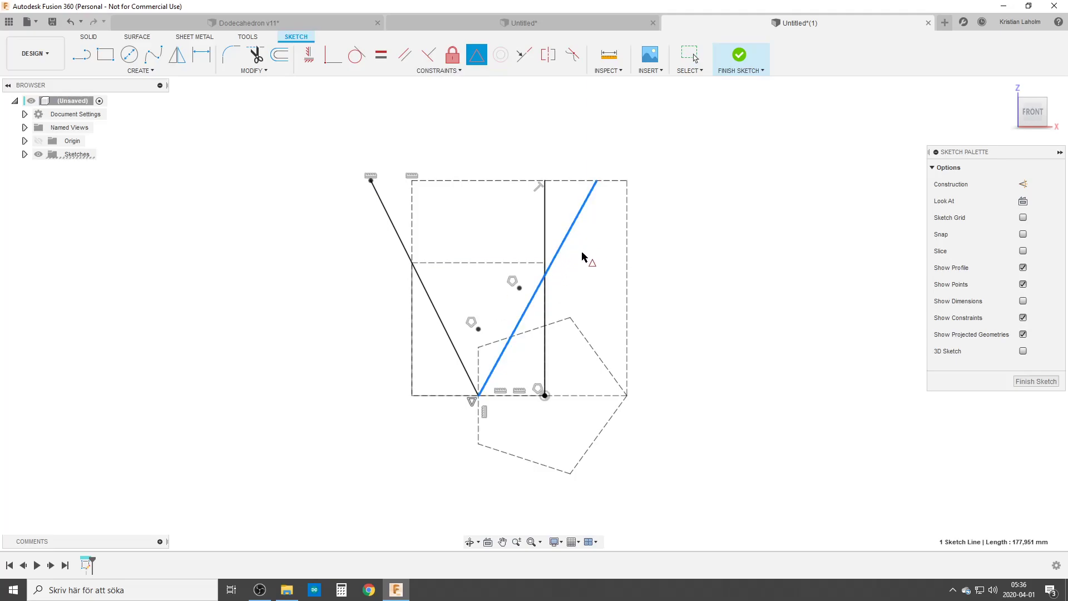
left_click(546, 226)
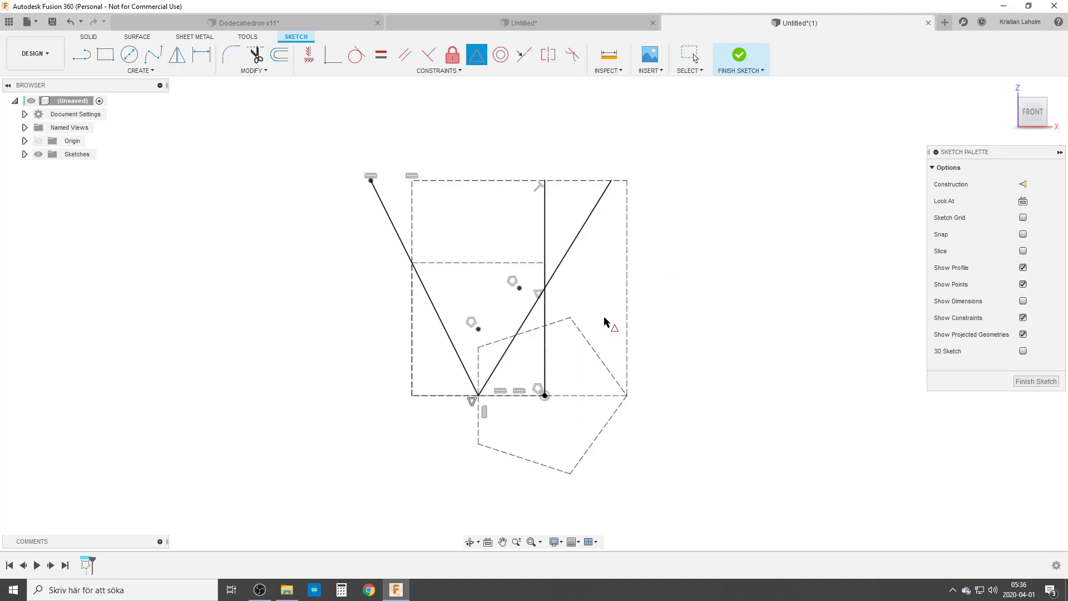
Step: Draw a line about 138 mm long from the upper end of the right-slanting line, sloping down and right outside the larger square
key("l")
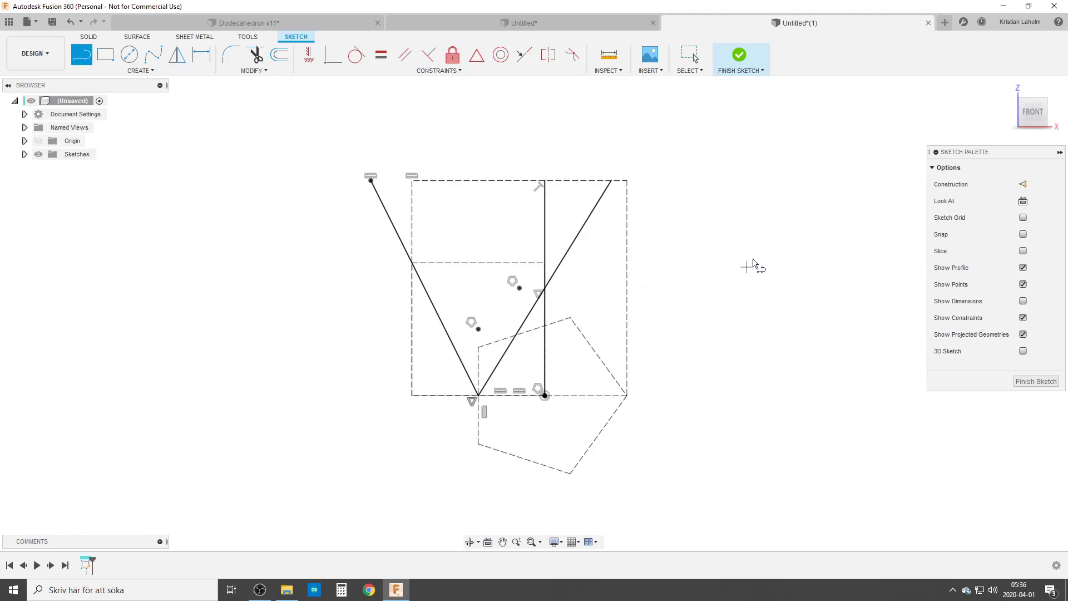
left_click(610, 180)
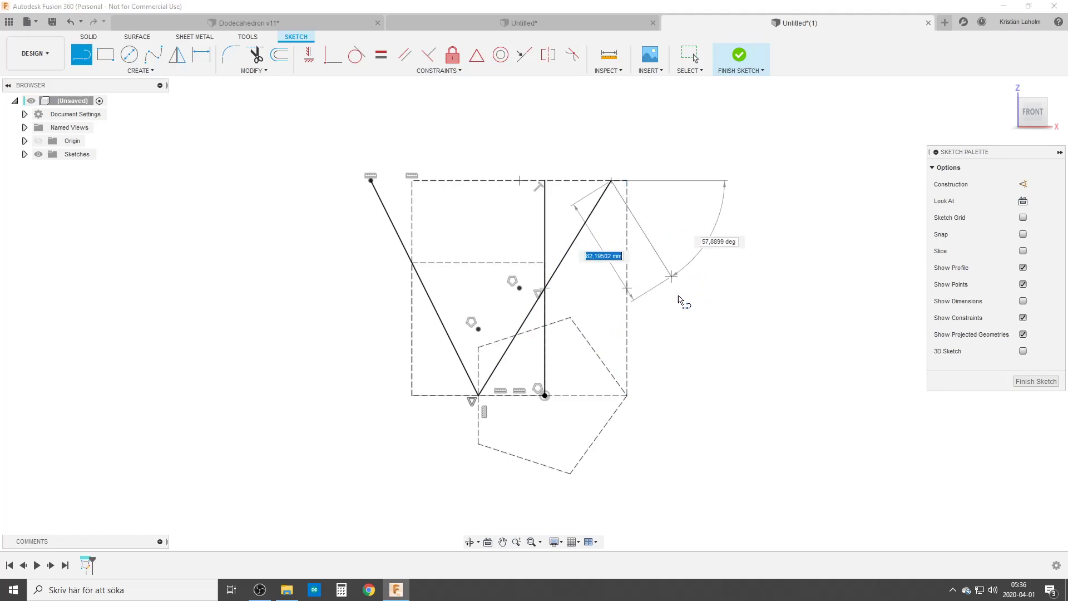
left_click(698, 349)
key("Escape")
Step: Make the new outer right line parallel to the slanted line on the left
left_click(405, 61)
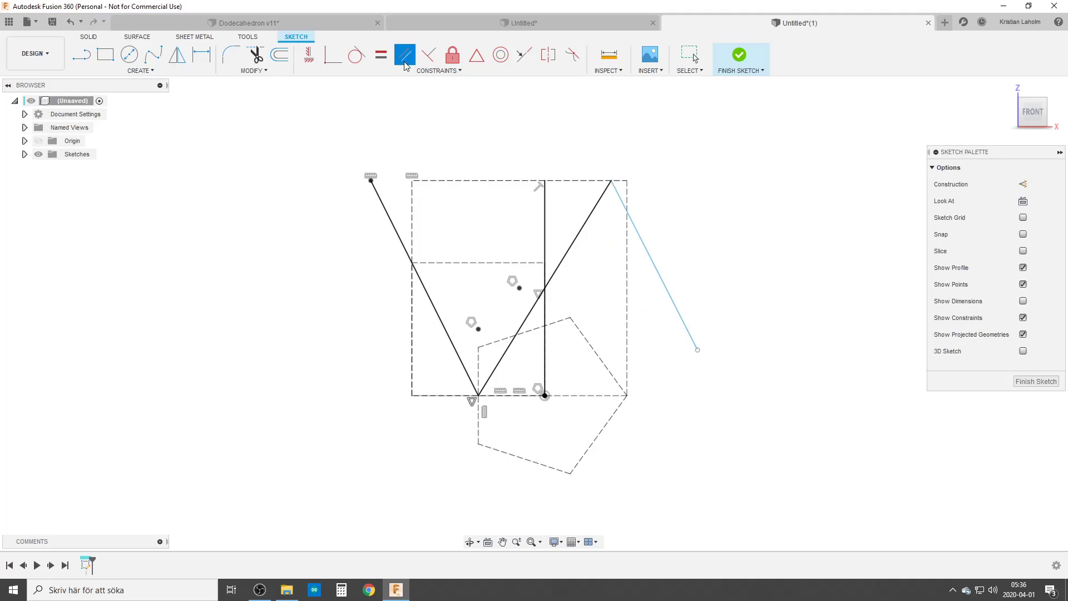
left_click(663, 277)
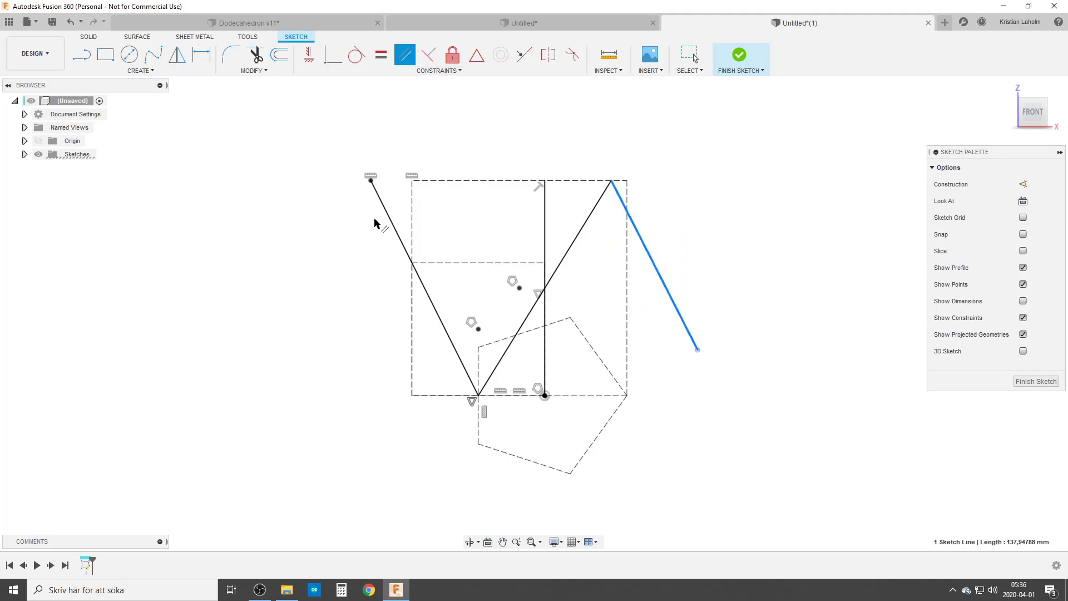
left_click(403, 245)
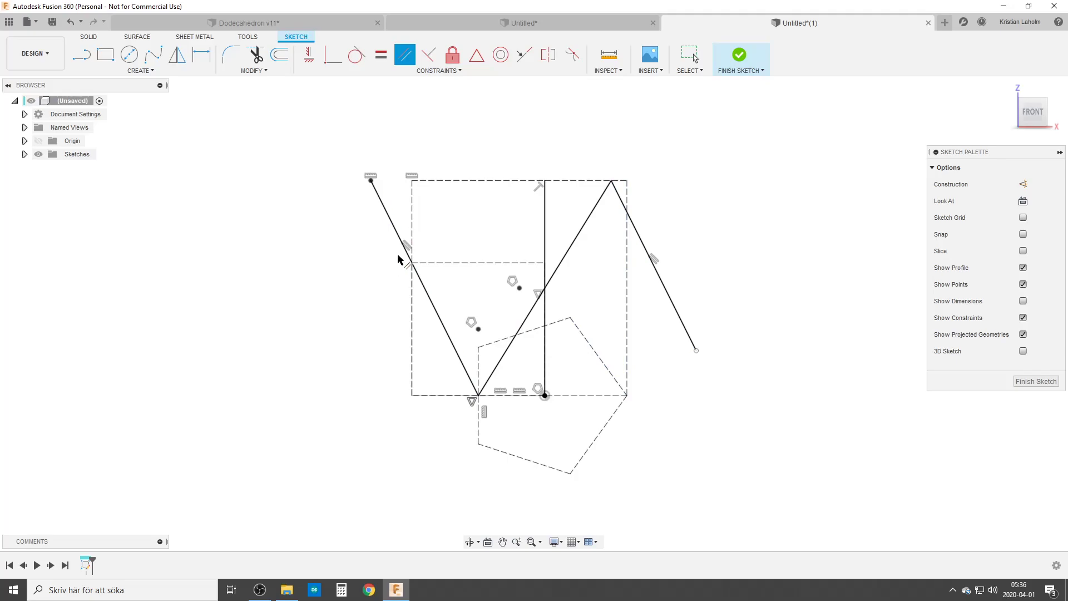
key("Escape")
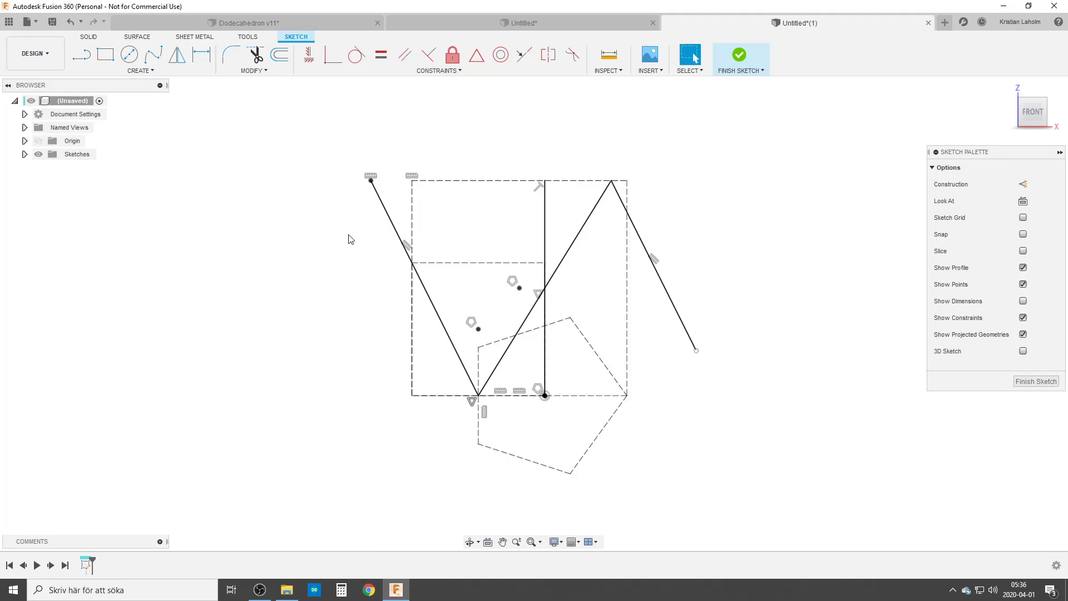
Step: Align the lower end of the outer right line horizontally with the larger square's lower-right corner and finish the sketch
left_click(309, 53)
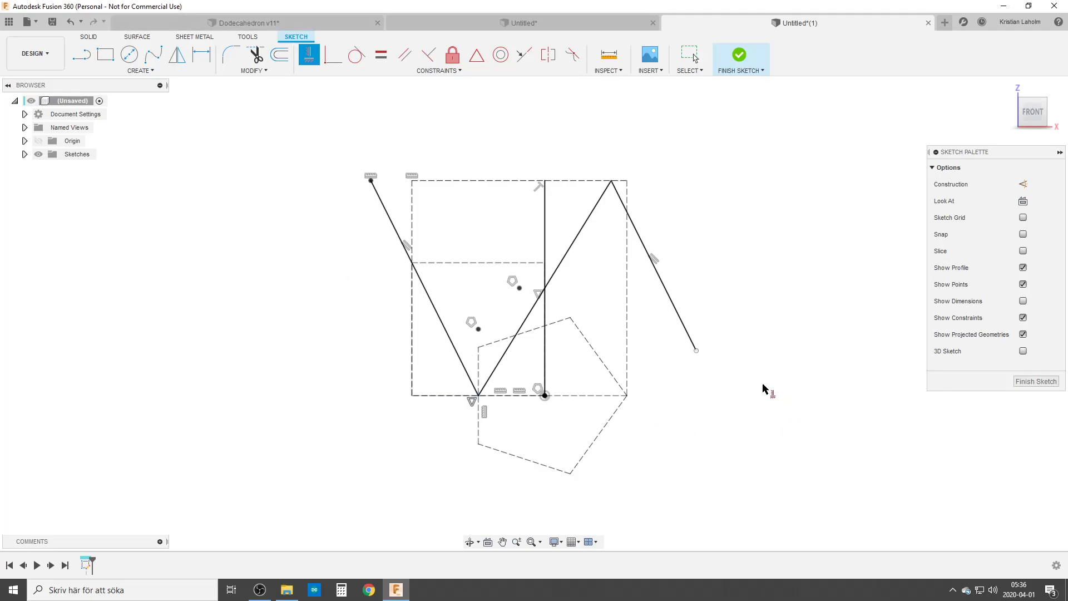
left_click(696, 350)
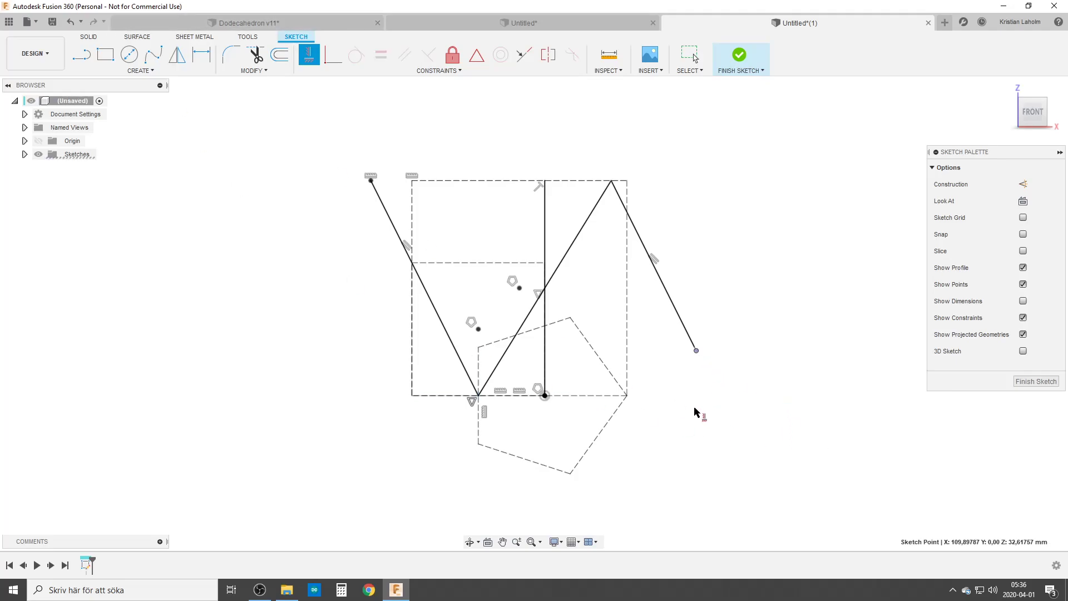
left_click(627, 397)
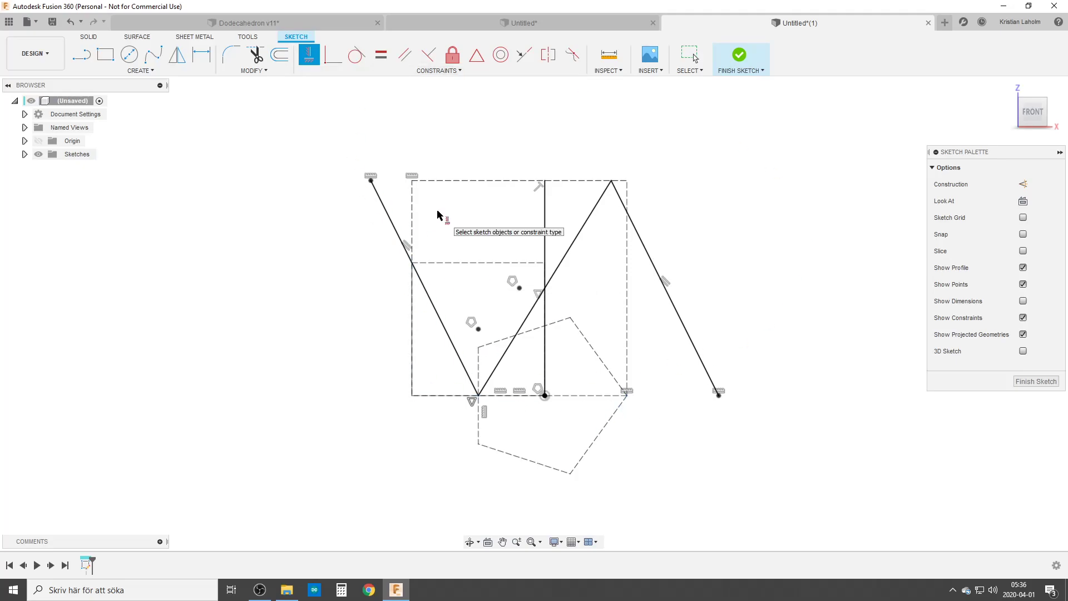
left_click(1035, 381)
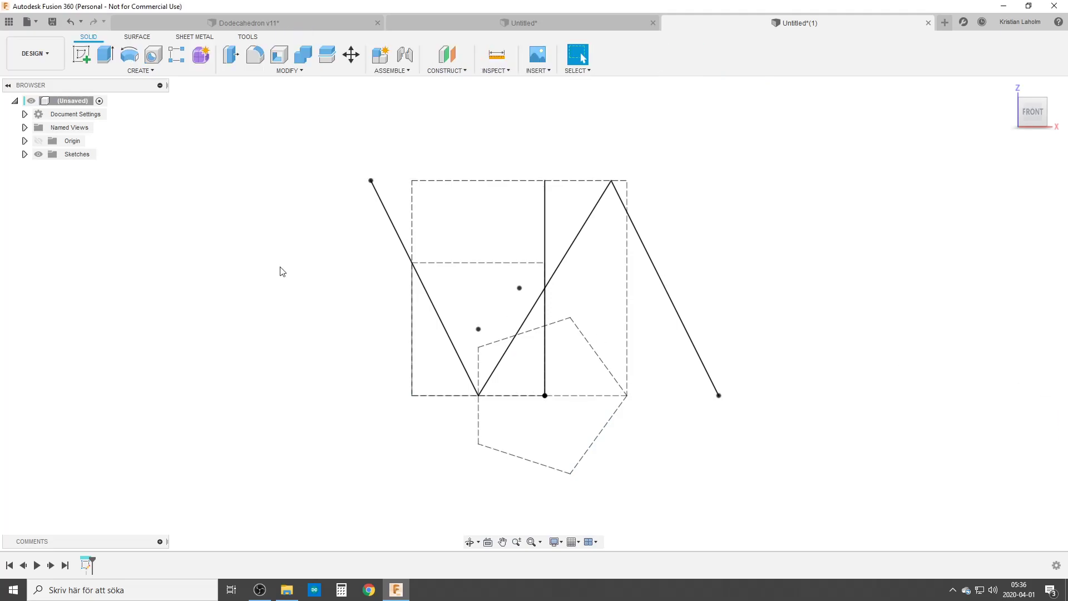
Step: Start a new sketch on the horizontal XY plane
left_click(81, 54)
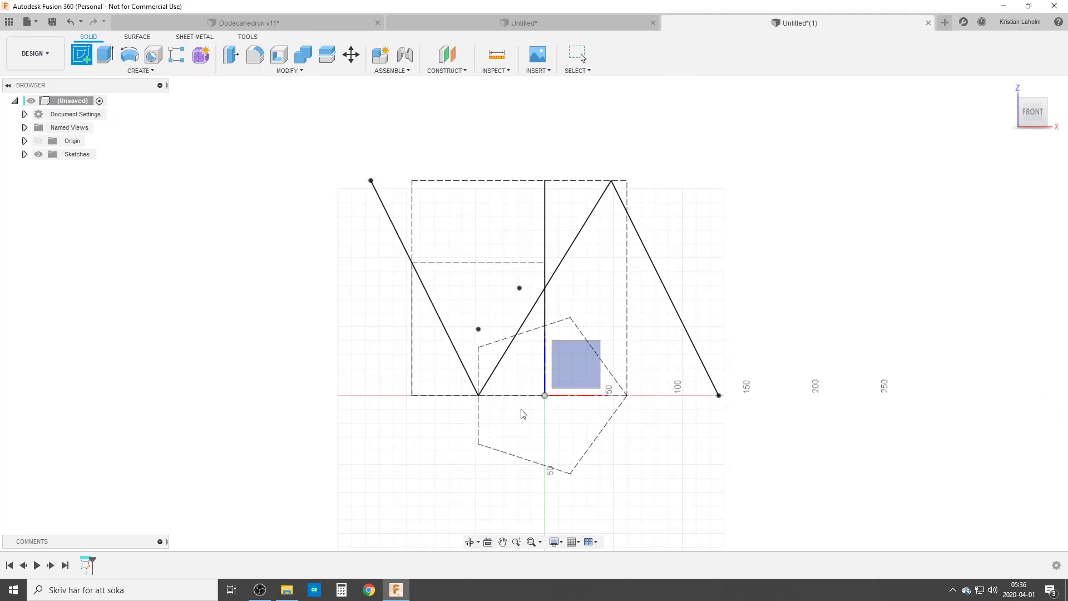
middle_click_drag(523, 413, 530, 532, "shift")
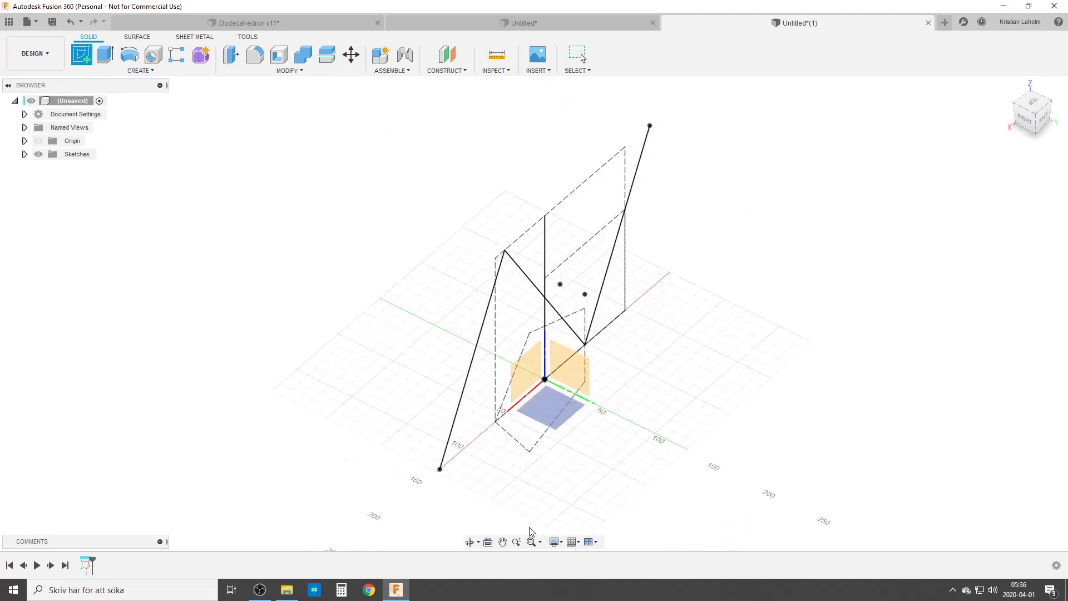
left_click(551, 413)
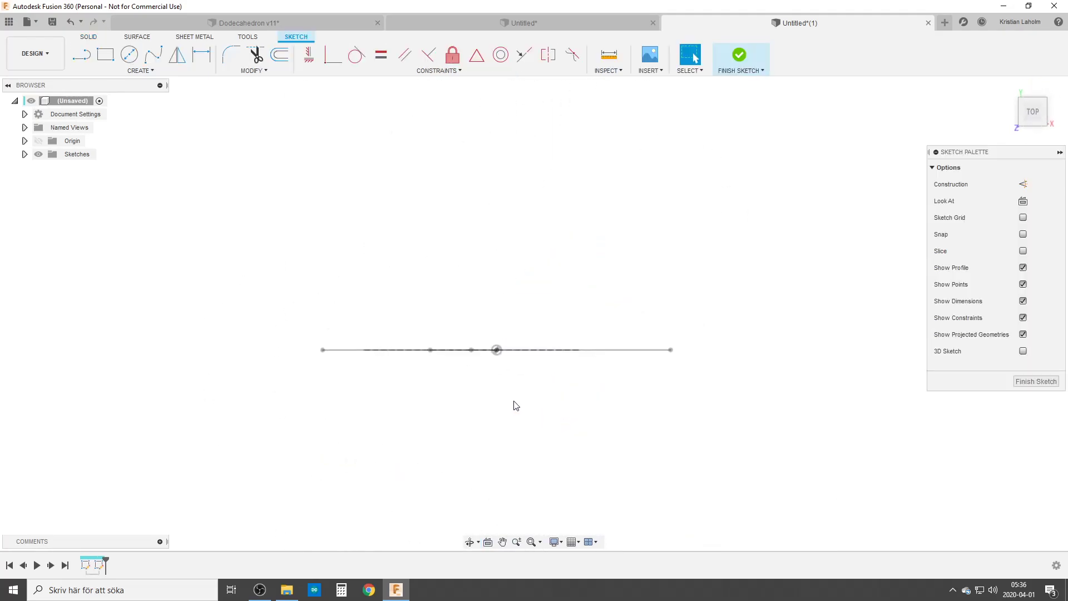
Step: Project the origin, the shared lower vertex of the slanted lines and the outer right line's lower endpoint into the sketch
type("s")
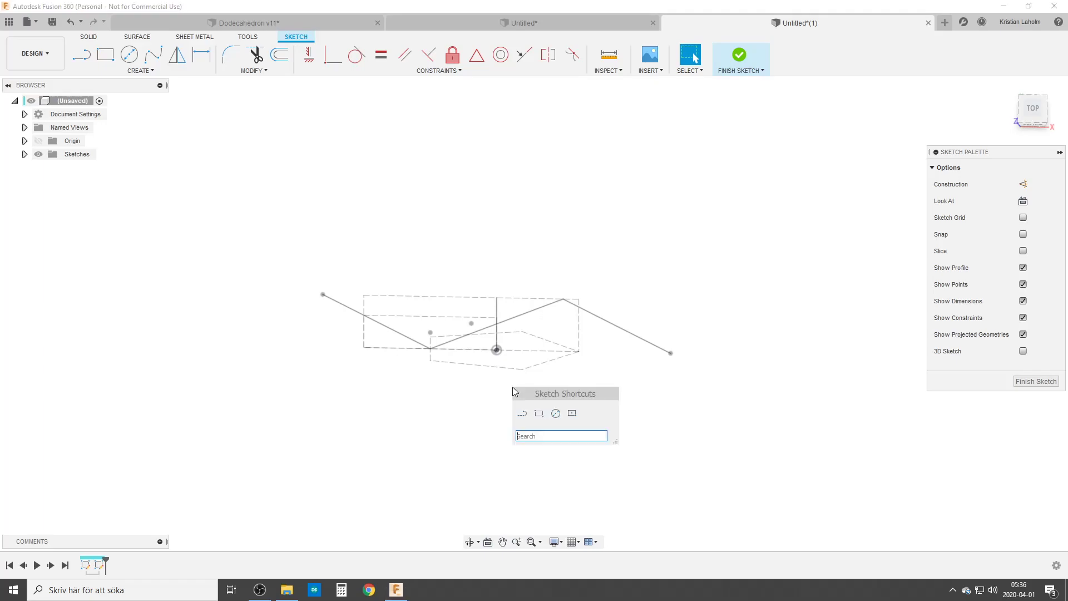
type("pro")
left_click(568, 452)
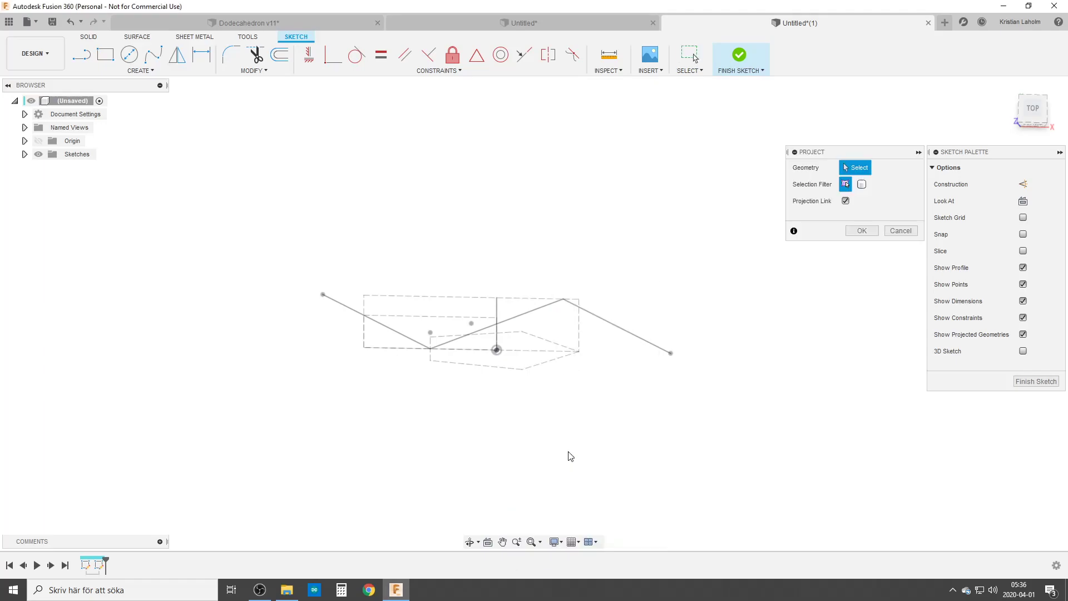
mouse_move(462, 419)
middle_mouse_down("shift")
mouse_move(458, 406)
mouse_move(499, 362)
middle_mouse_up("shift")
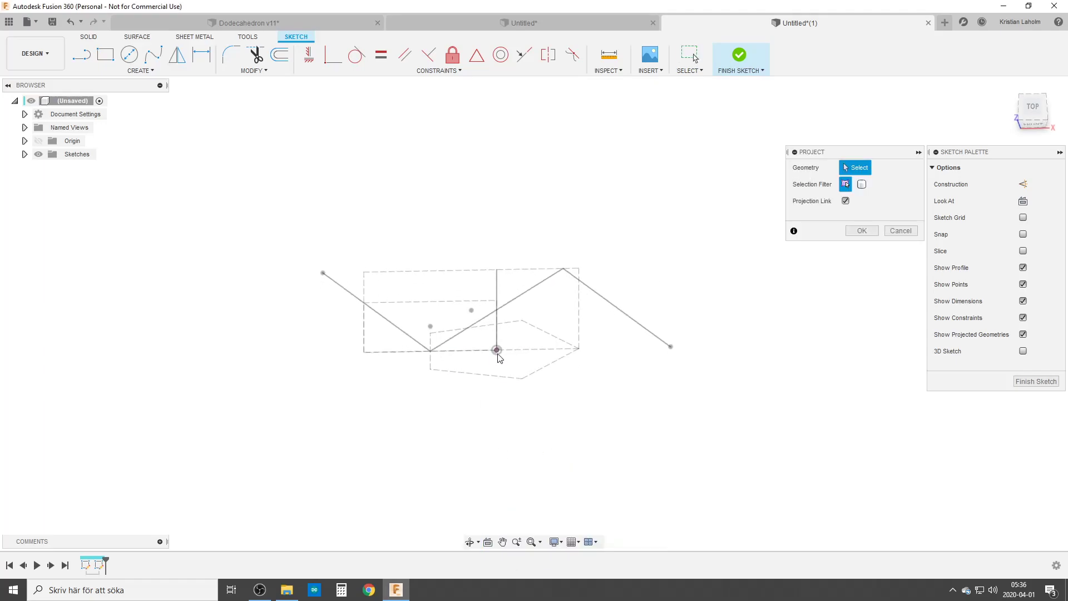
left_click(498, 355)
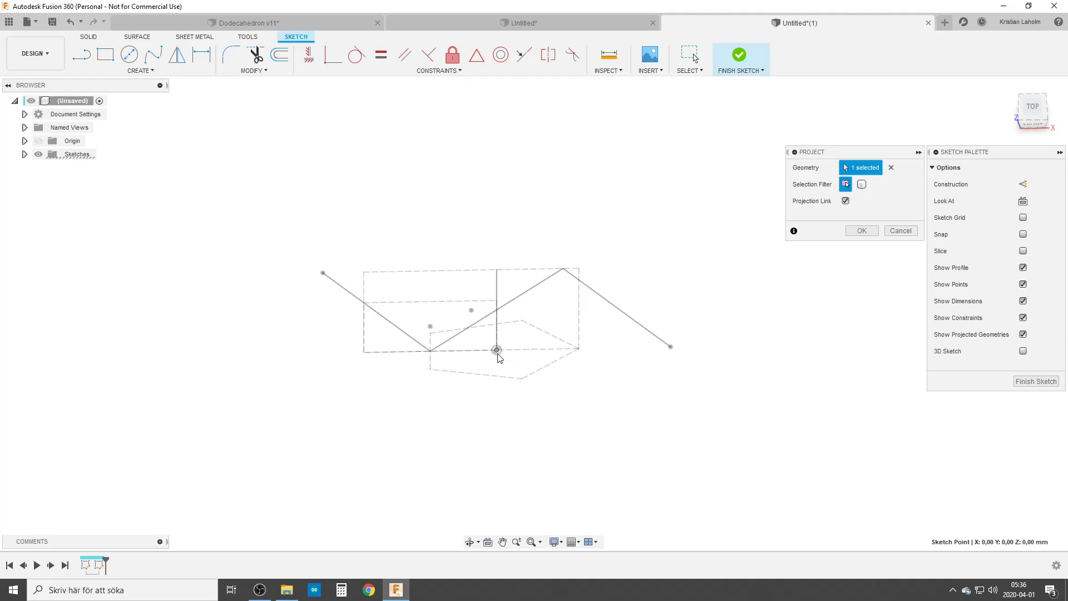
left_click(430, 352)
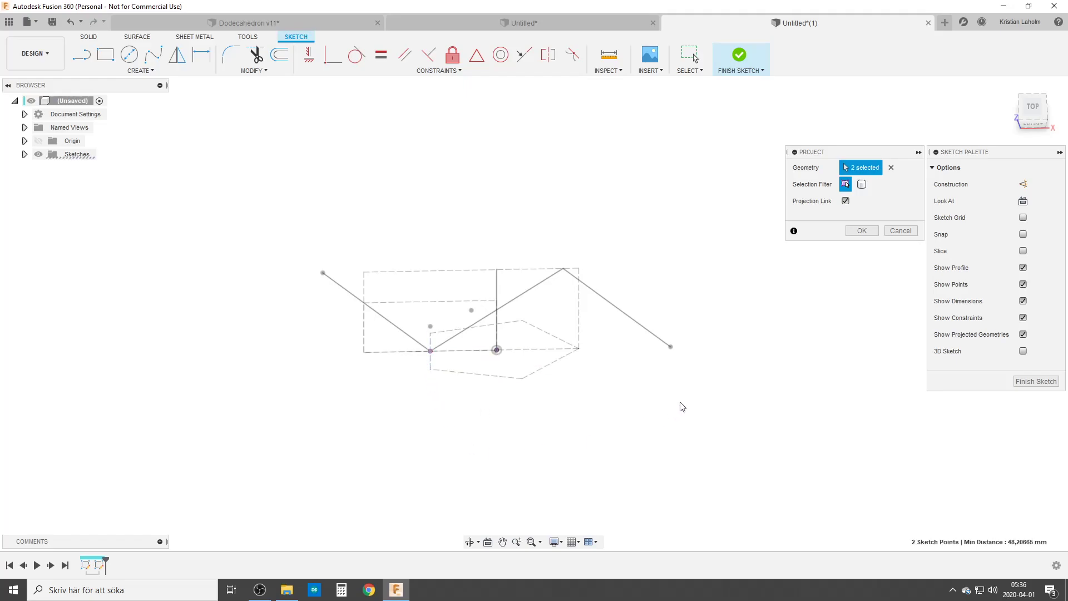
left_click(672, 348)
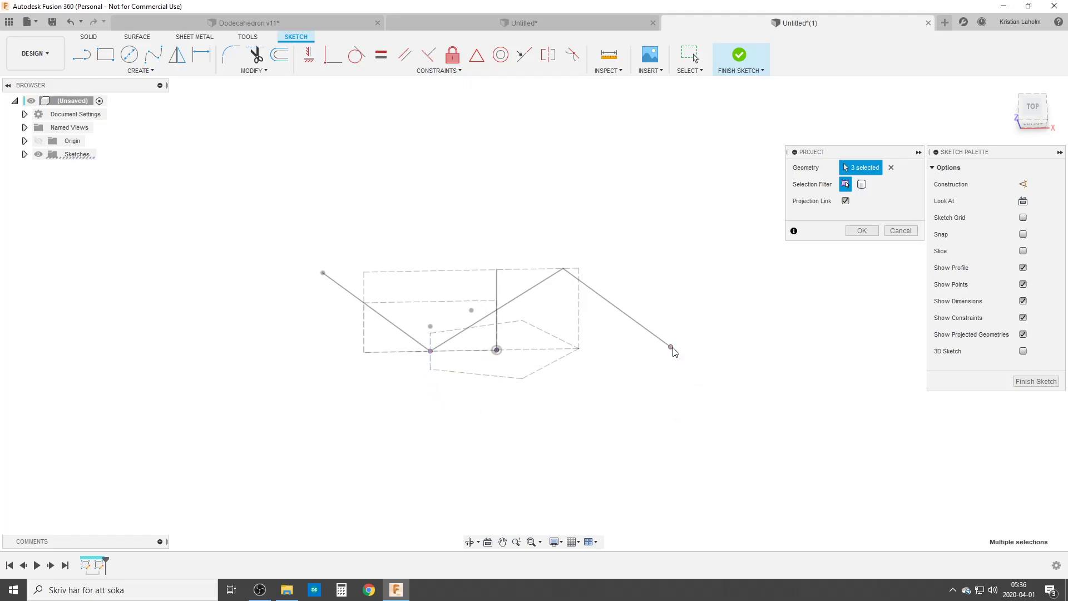
left_click(859, 232)
Step: Draw a five-sided circumscribed polygon centred on the origin with an inner radius of about 43 mm
left_click(119, 71)
mouse_move(118, 132)
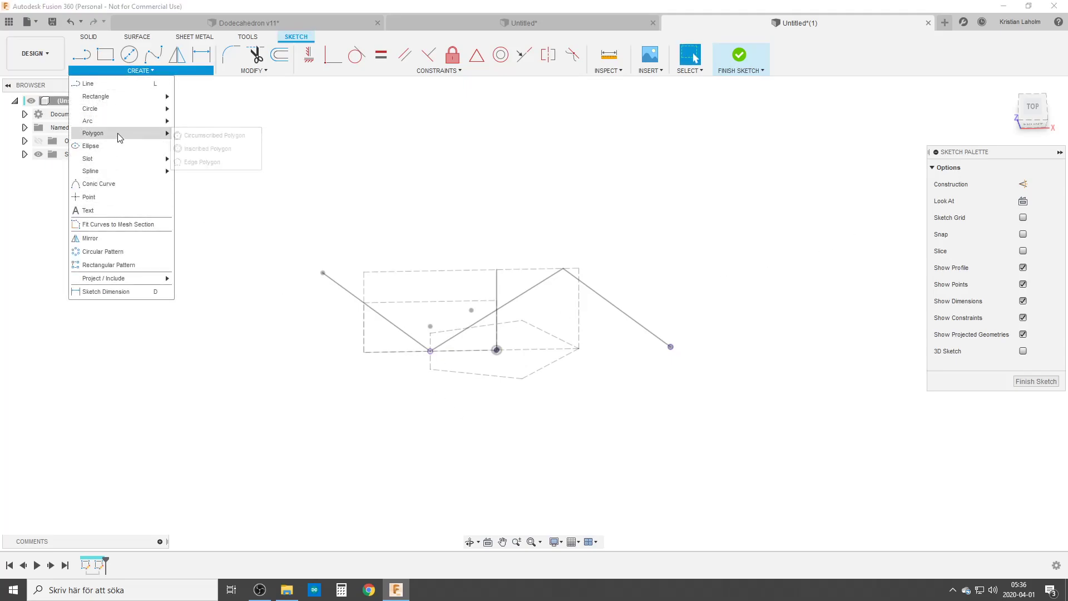
left_click(214, 135)
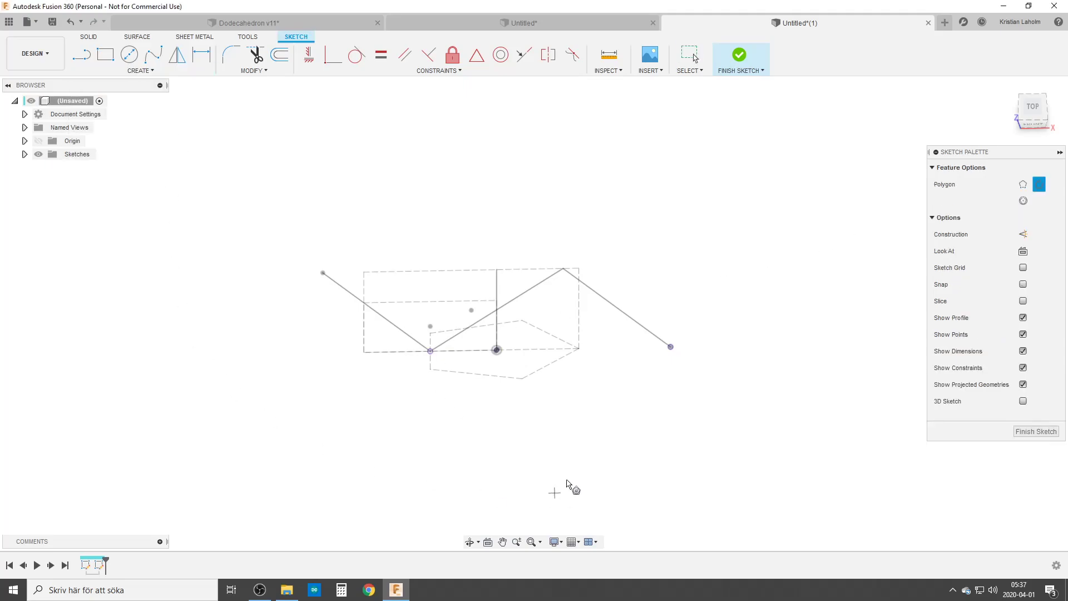
left_click(497, 350)
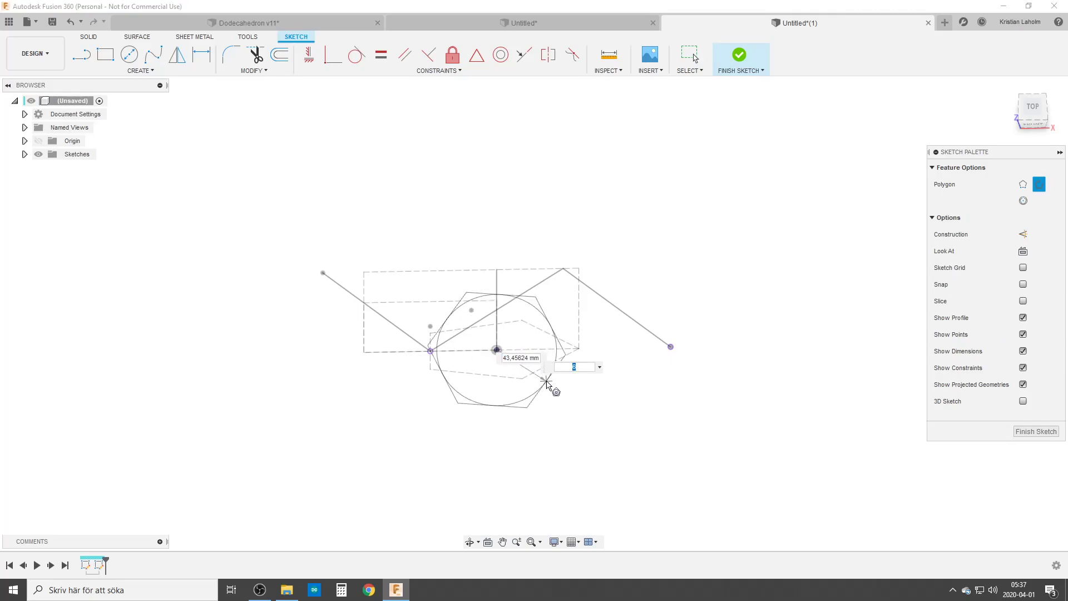
type("5")
left_click(547, 383)
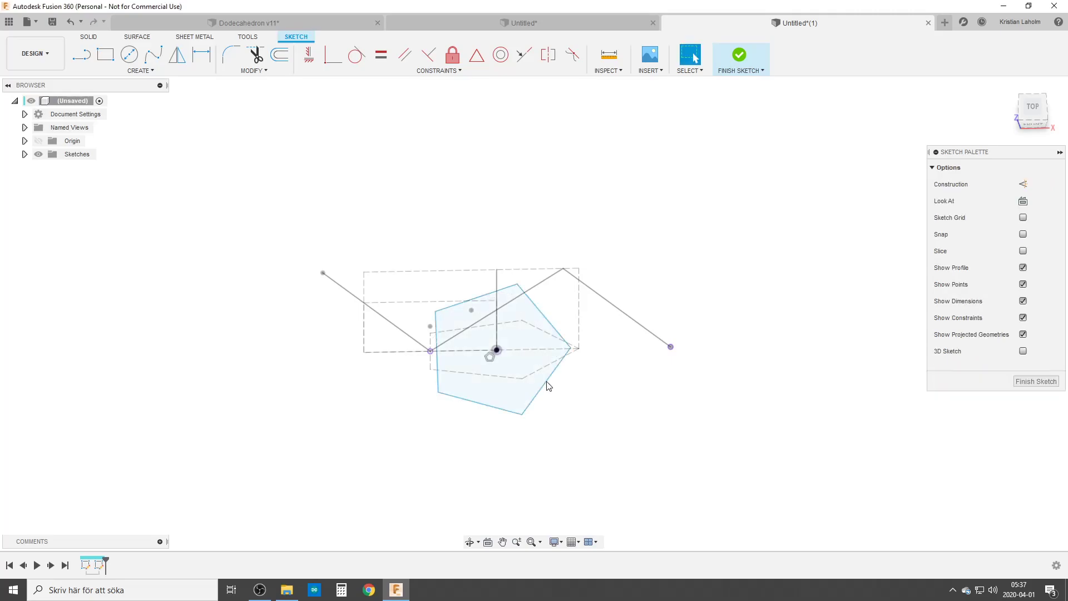
Step: Draw a second, larger circumscribed pentagon centred on the origin with an inner radius of about 161 mm
right_click(632, 409)
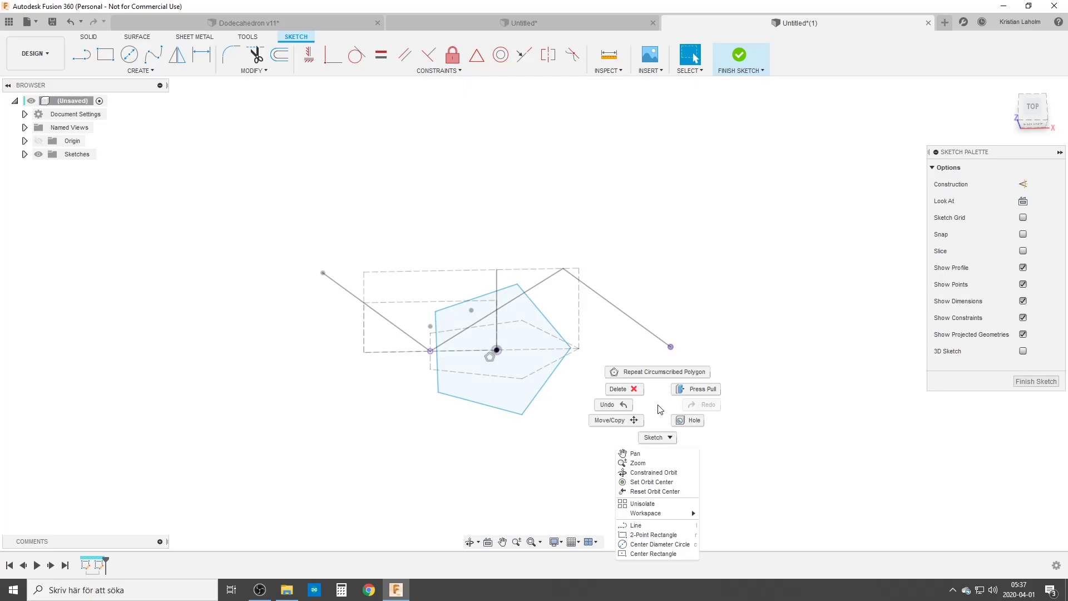
left_click(656, 370)
left_click(496, 350)
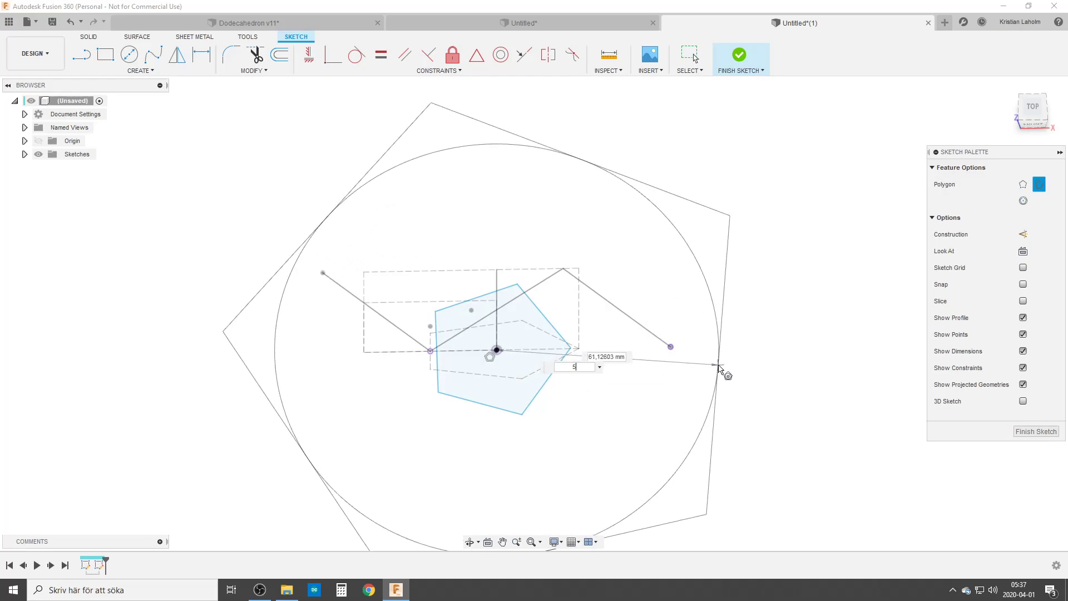
left_click(720, 370)
key("Escape")
scroll(545, 382, "up", 3)
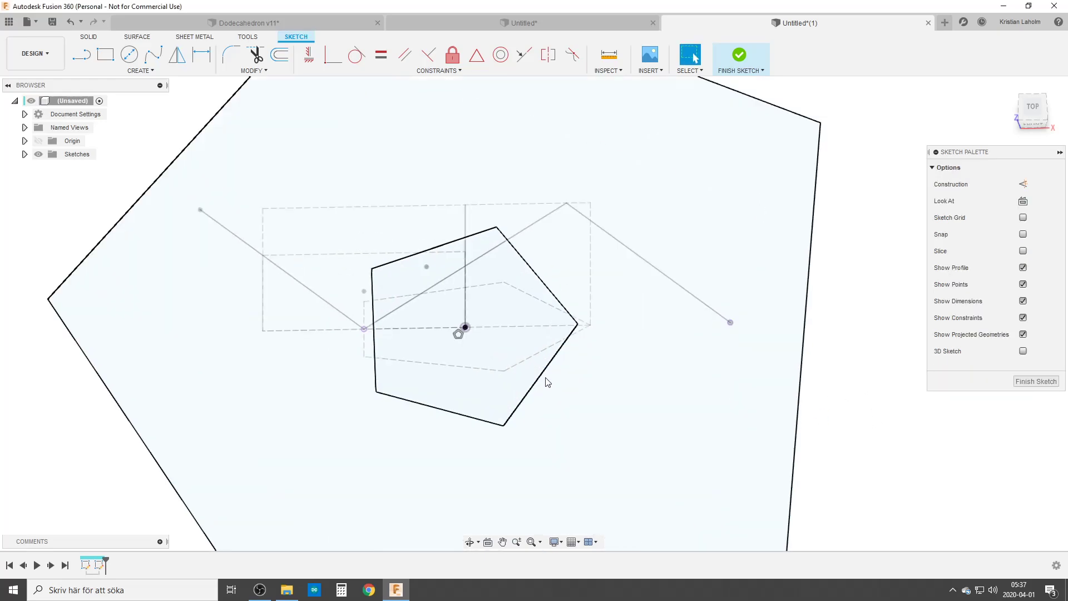
scroll(528, 339, "down", 4)
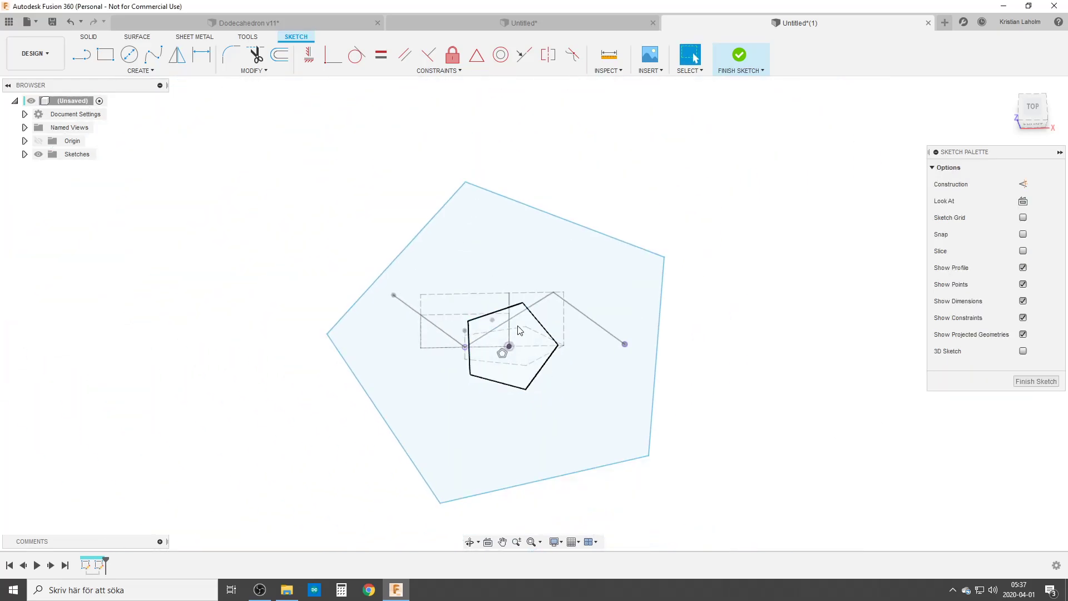
Step: Apply midpoint constraints between the small pentagon's left edge and the projected lower vertex, and between the large pentagon's right edge and the outer projected point
left_click(476, 55)
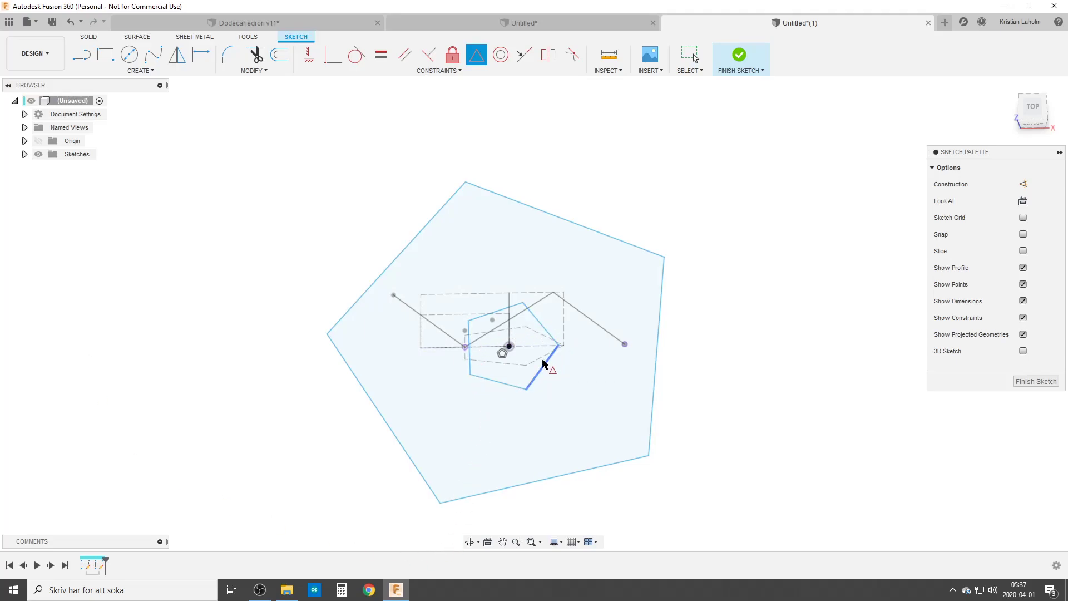
left_click(469, 367)
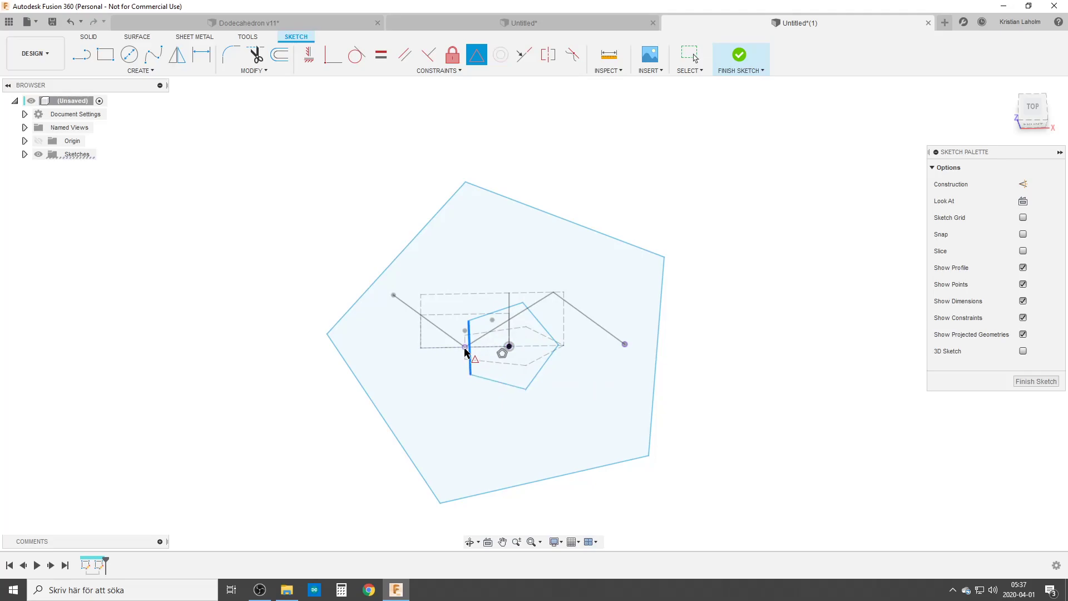
left_click(465, 347)
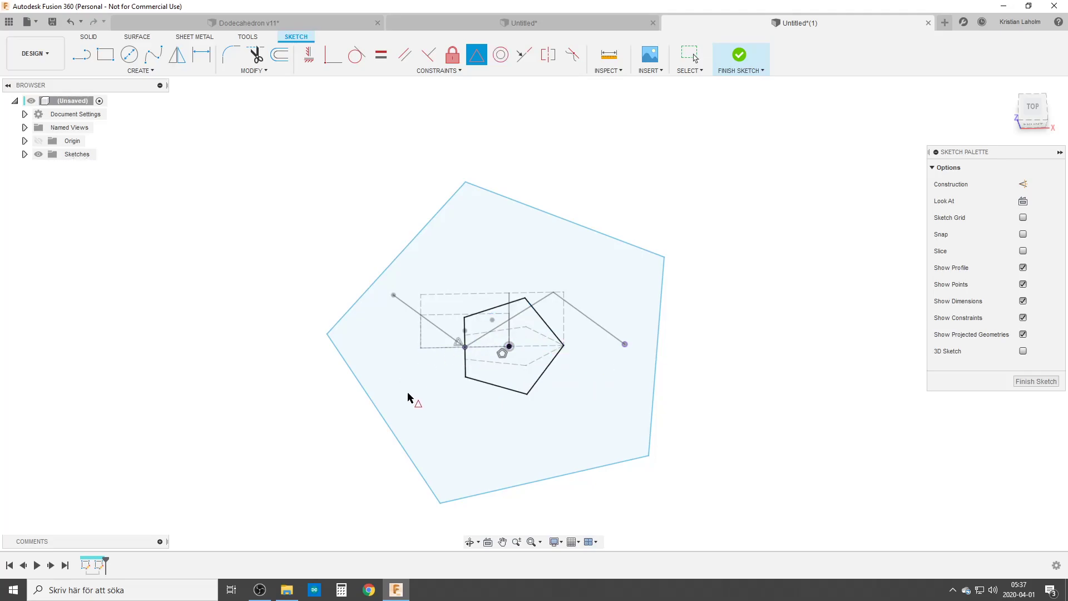
left_click(656, 382)
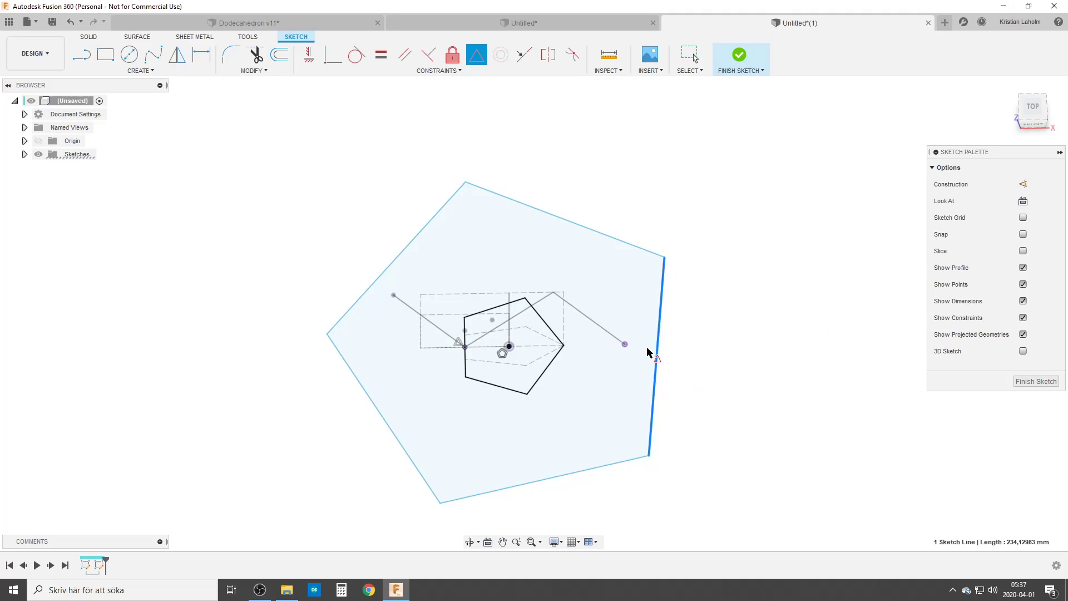
left_click(624, 345)
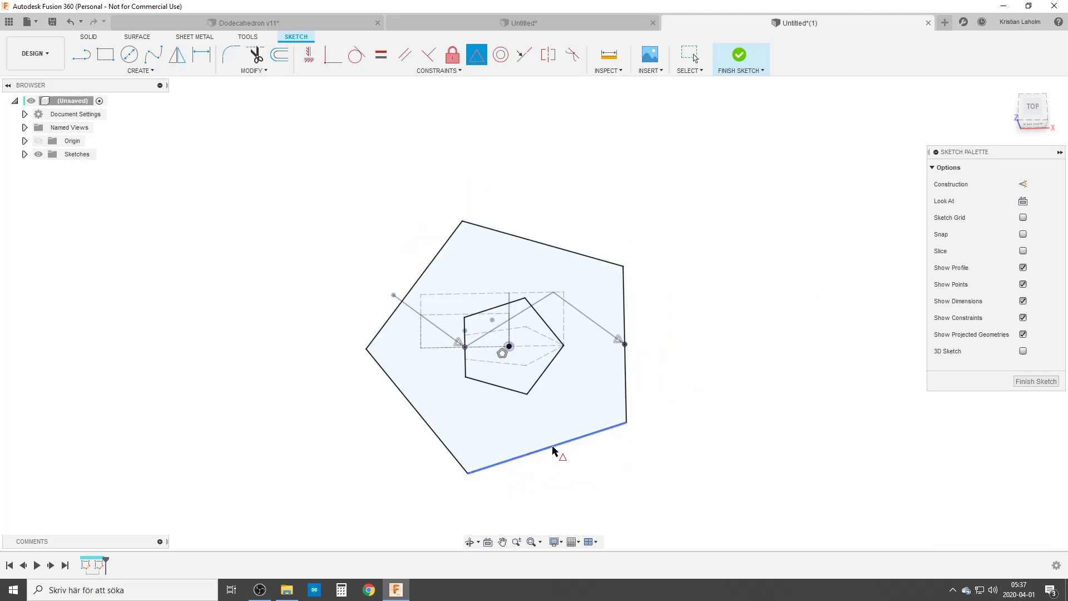
Step: Examine the two pentagons with Sketch1 temporarily hidden, show it again and finish the sketch
left_click(25, 154)
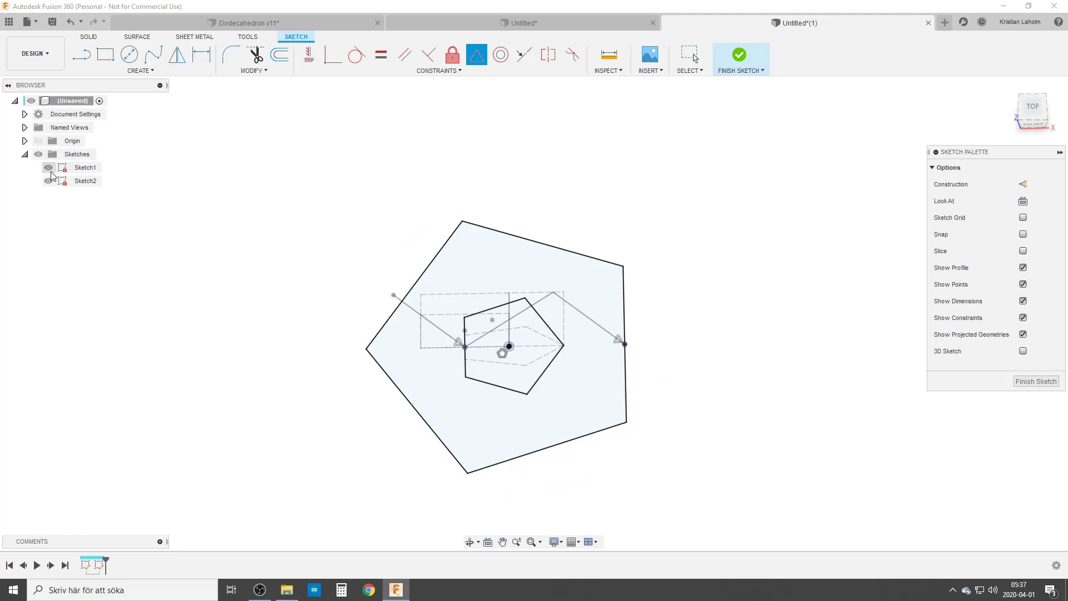
left_click(48, 167)
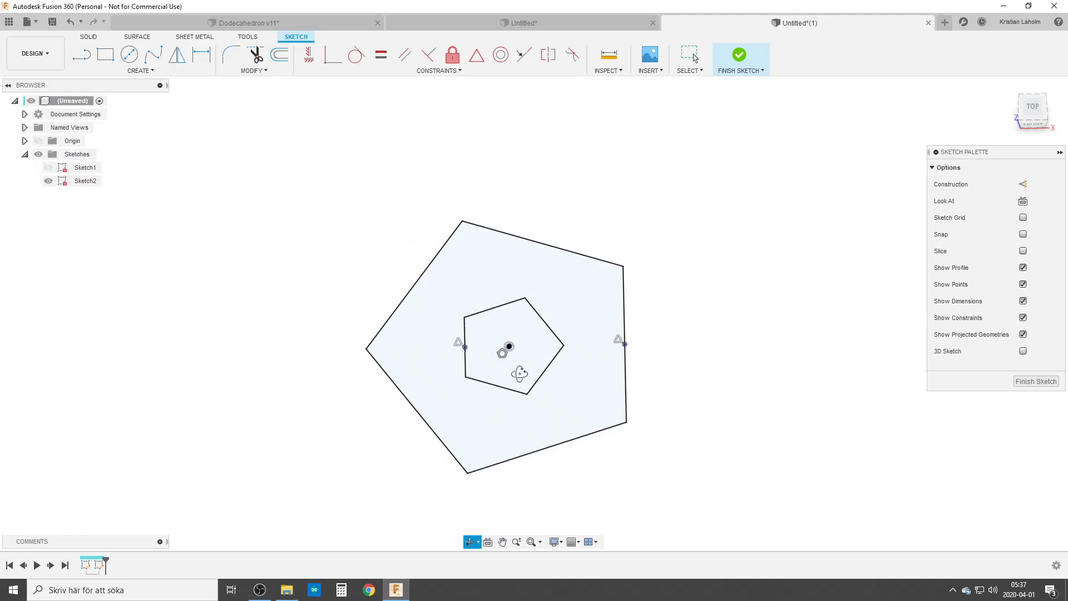
middle_click_drag(334, 367, 67, 245, "shift")
left_click(49, 168)
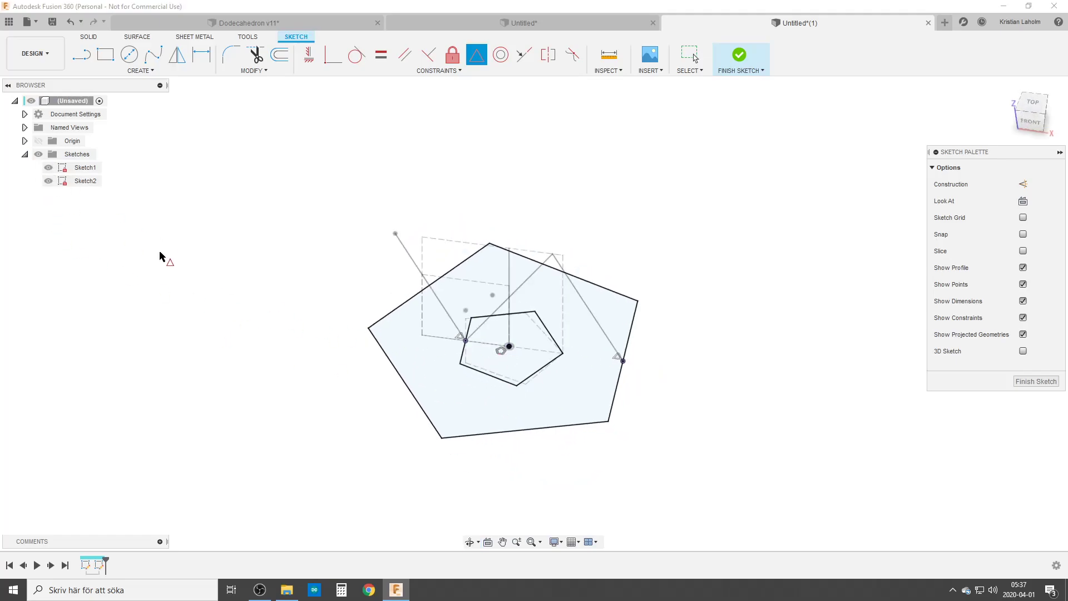
left_click(1039, 381)
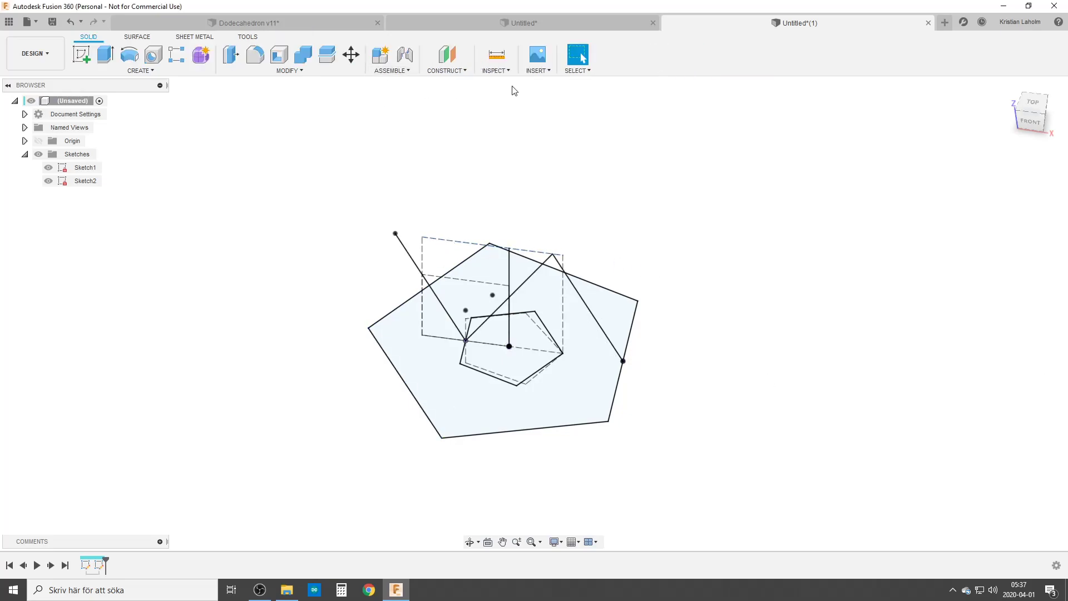
Step: Construct an offset plane from the XY plane with its extent set to the upper endpoint of the vertical centre line
left_click(447, 54)
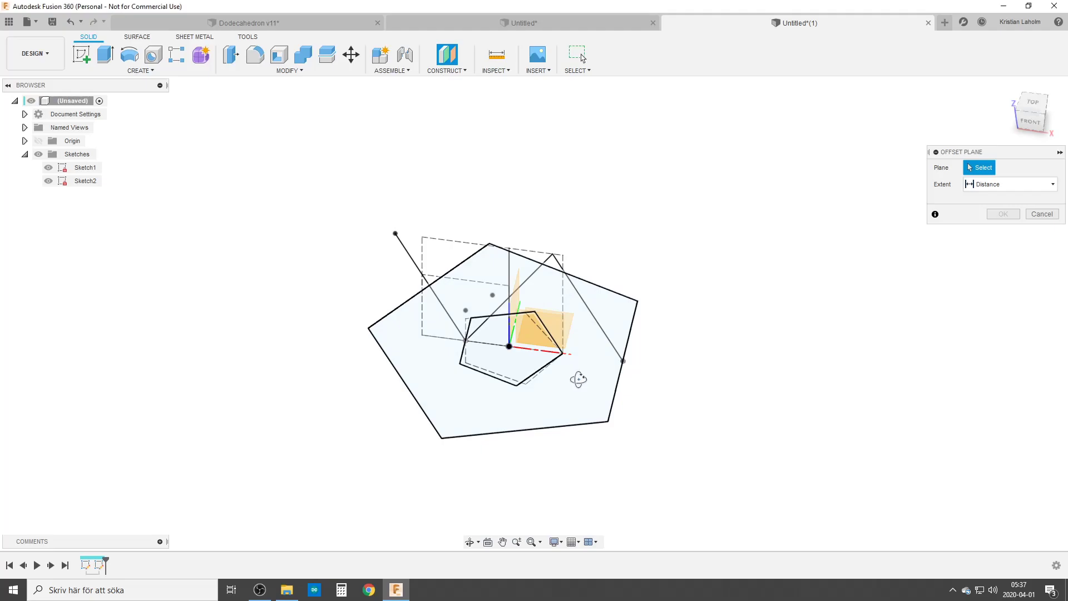
middle_click_drag(579, 380, 452, 400, "shift")
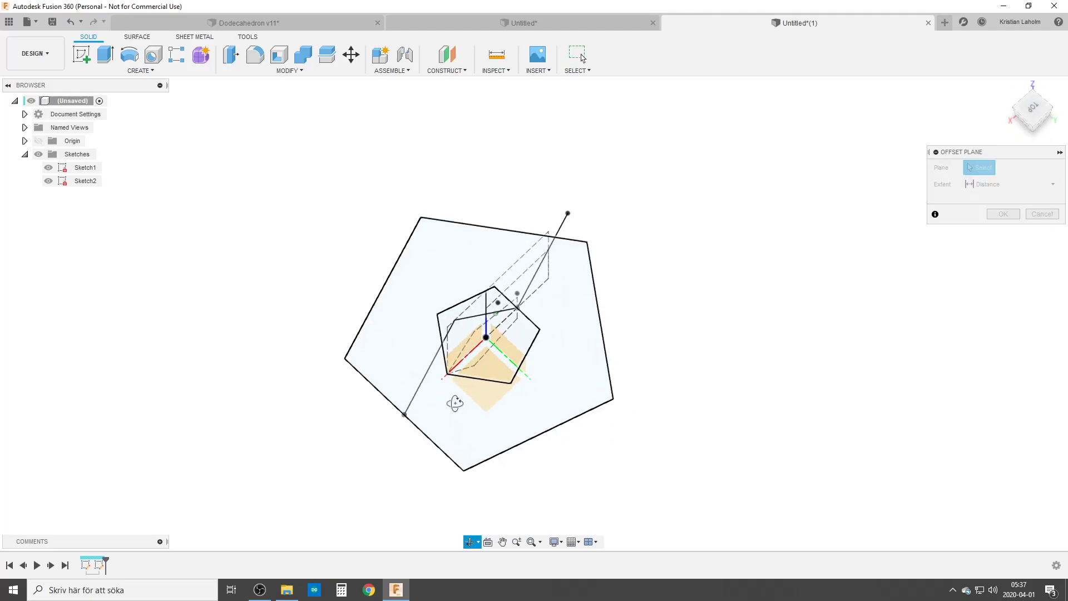
left_click(486, 401)
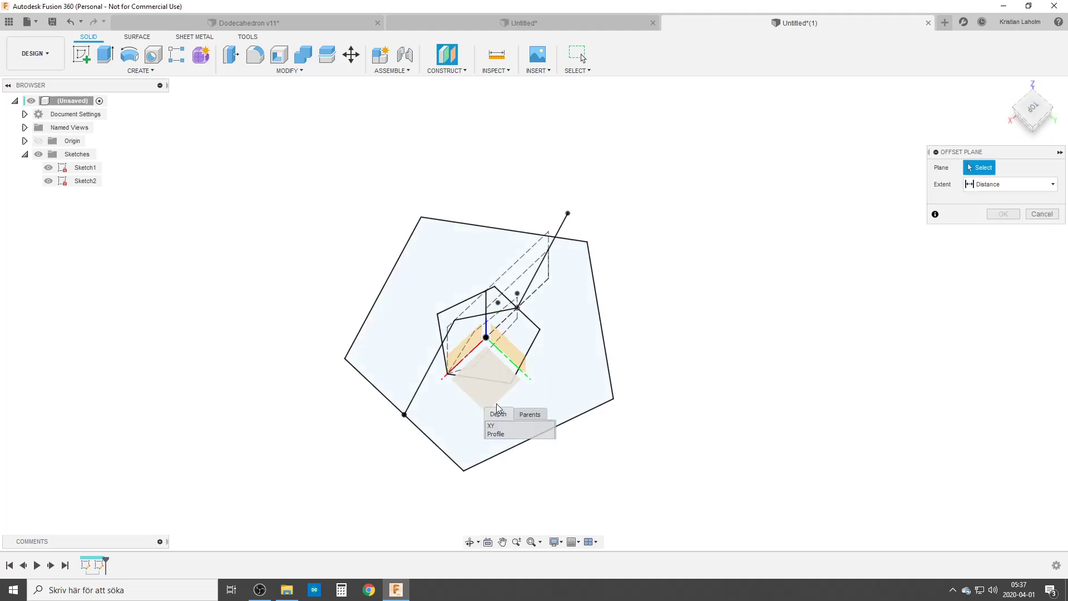
left_click(489, 429)
middle_click_drag(472, 410, 495, 401, "shift")
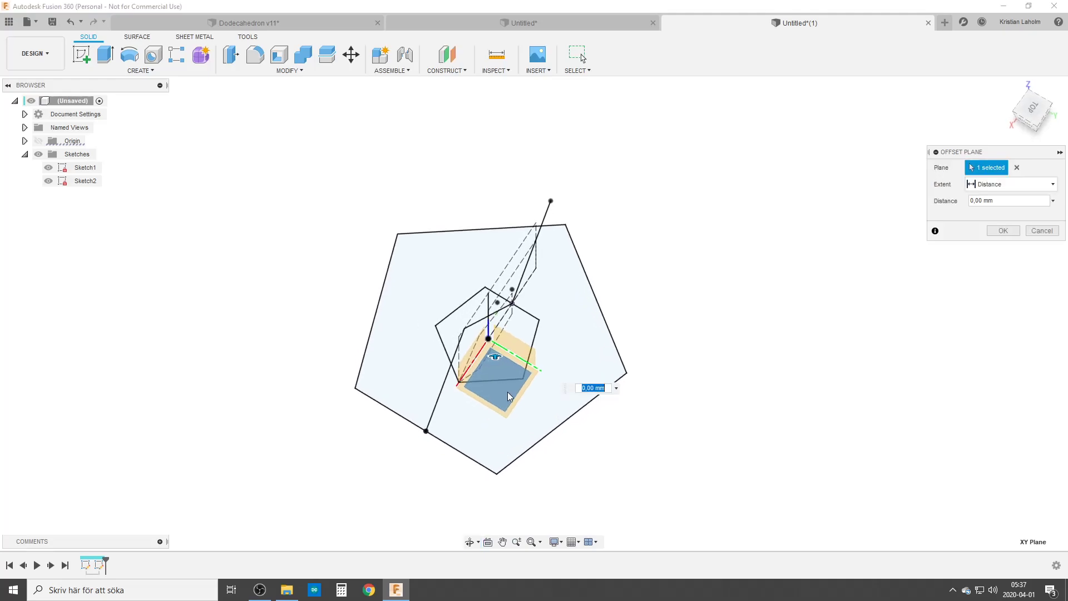
left_click(991, 190)
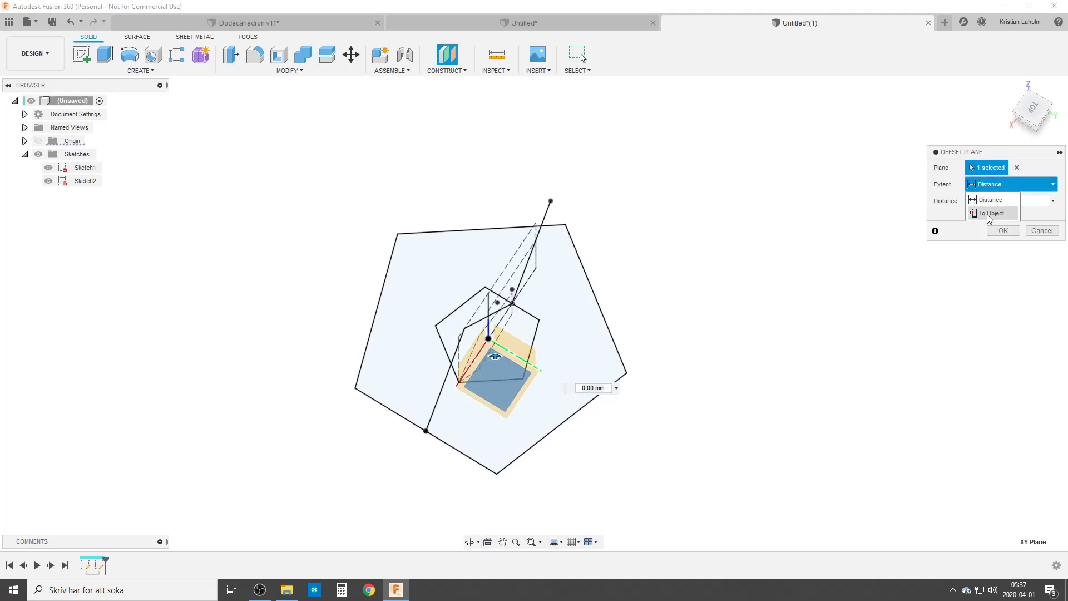
left_click(972, 210)
middle_click_drag(391, 372, 546, 347, "shift")
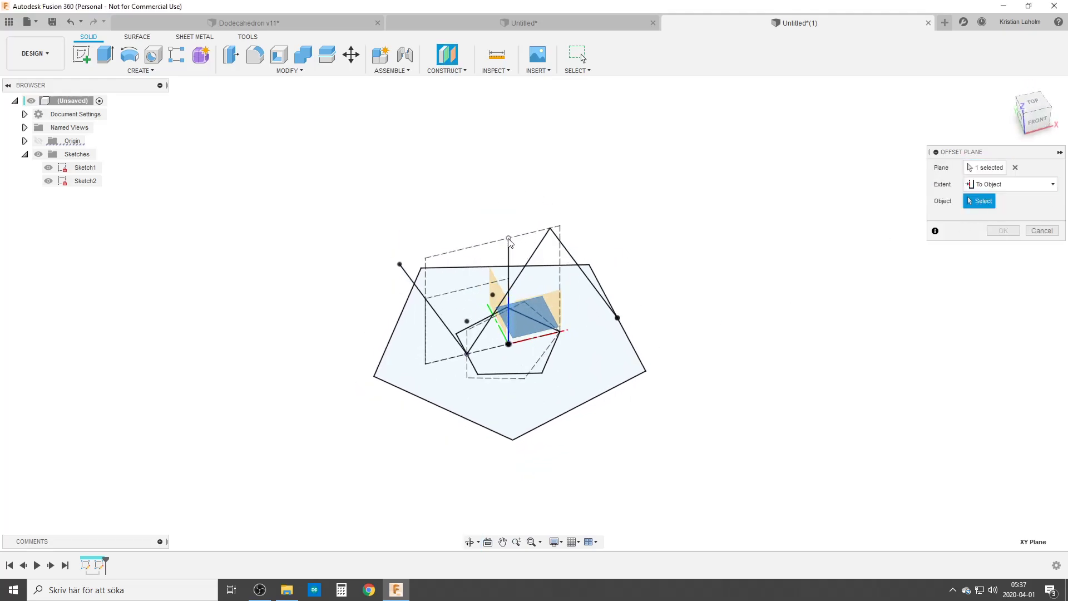
left_click(509, 238)
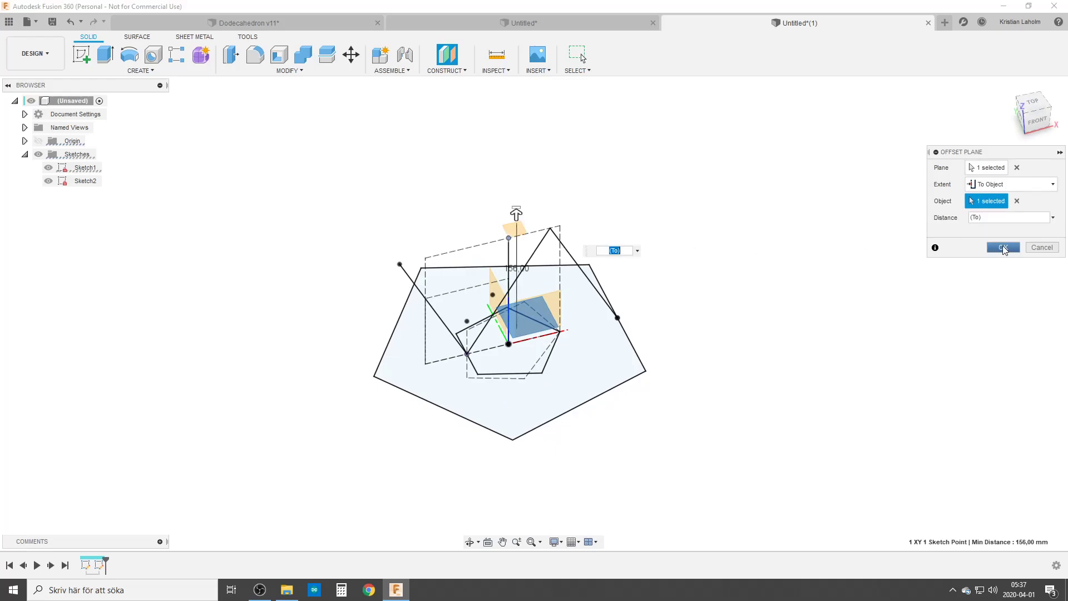
left_click(1003, 247)
Step: Start a sketch on the upper offset plane and project the profile's vertical line, outer left endpoint and upper right vertex into it
left_click(88, 57)
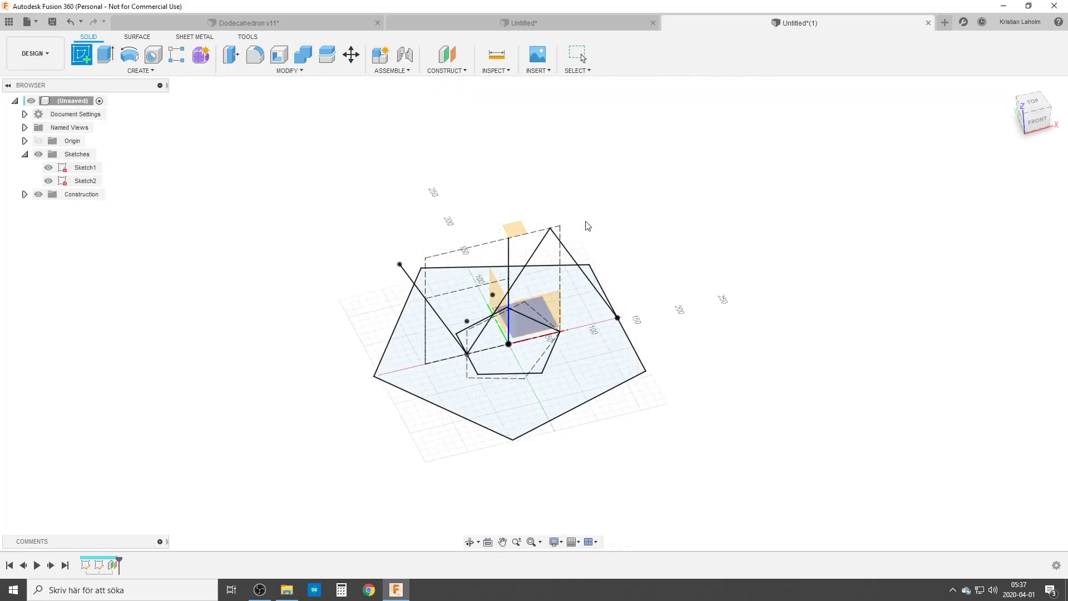
left_click(521, 232)
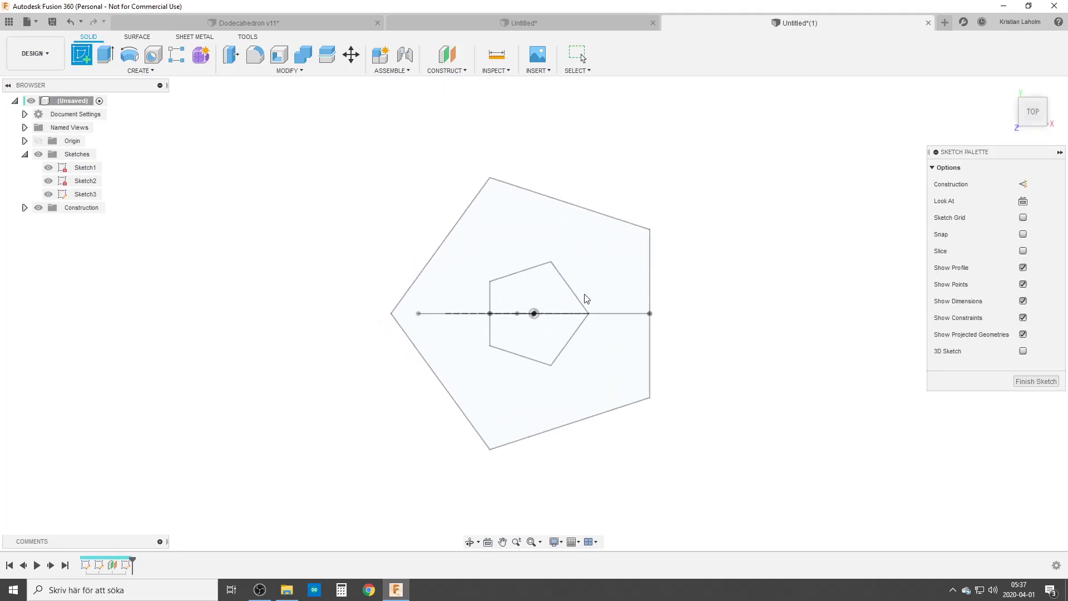
type("spro")
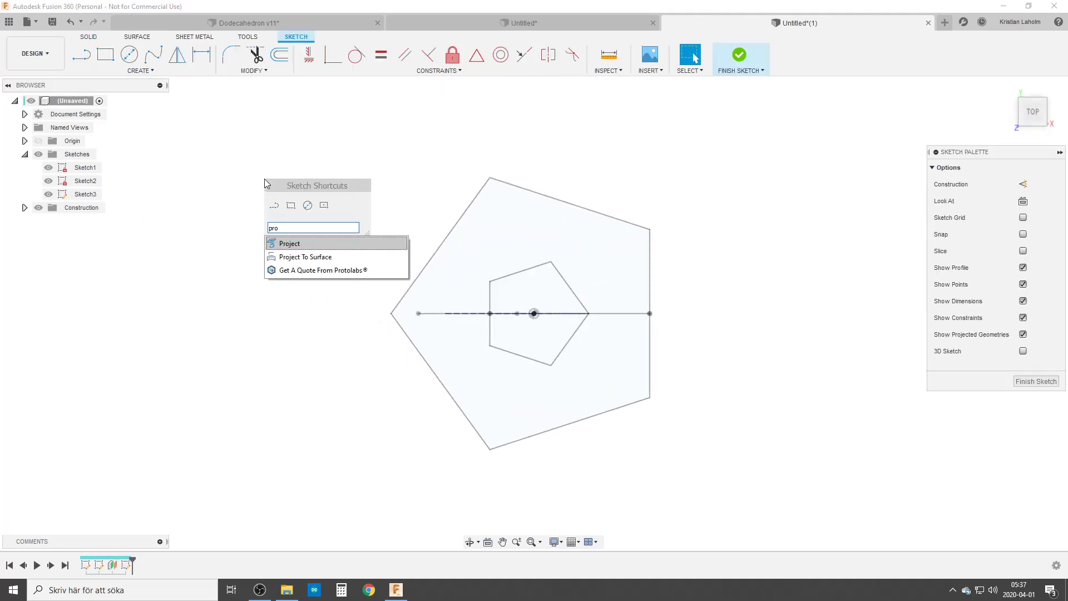
left_click(400, 243)
mouse_move(382, 299)
middle_mouse_down("shift")
mouse_move(374, 257)
mouse_move(384, 261)
middle_mouse_up("shift")
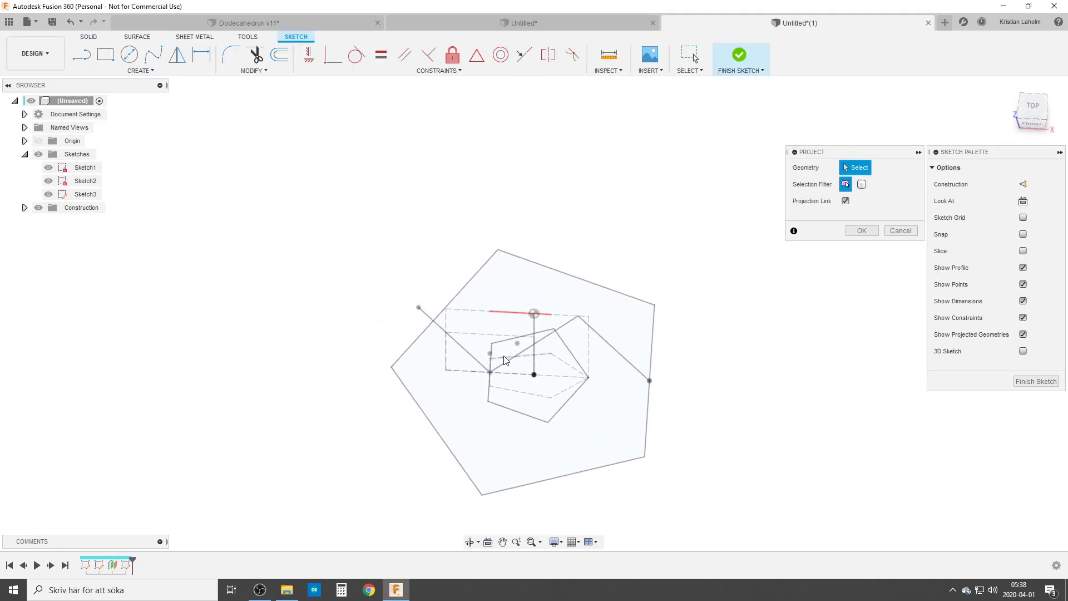
left_click(425, 313)
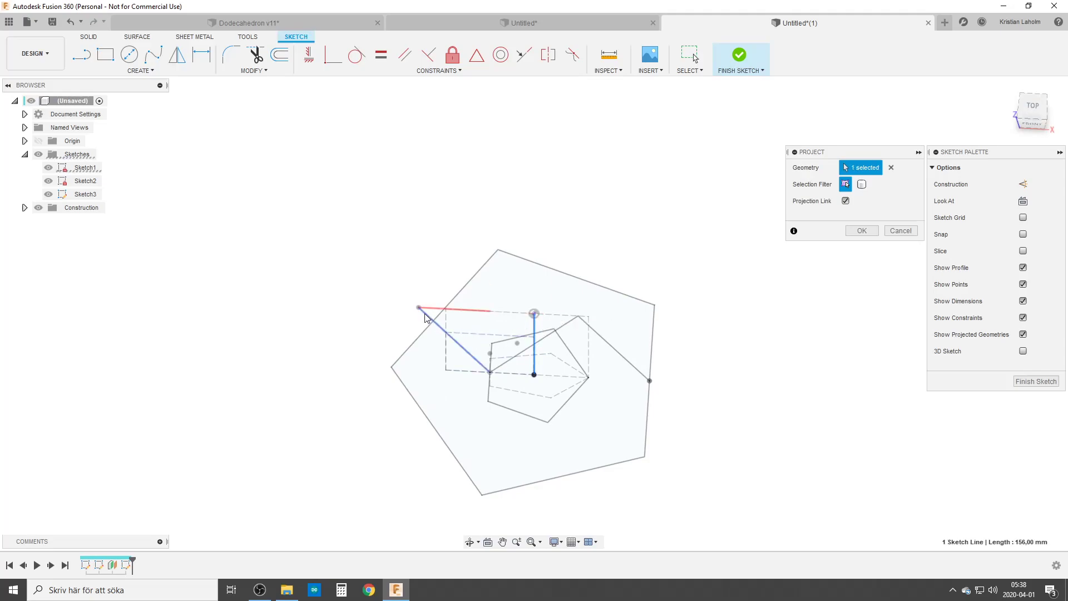
left_click(418, 308)
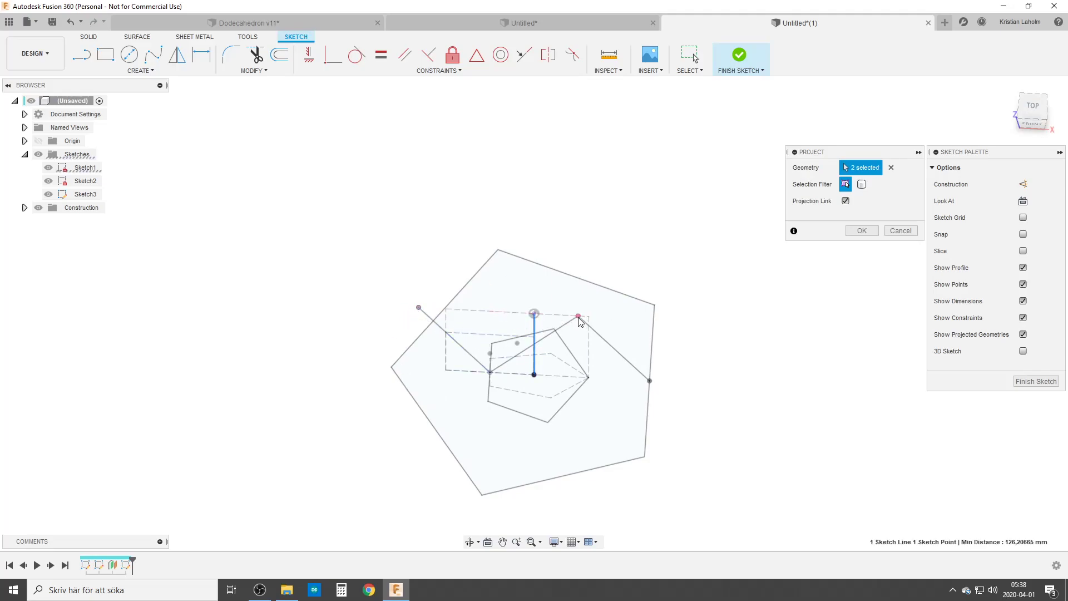
left_click(862, 231)
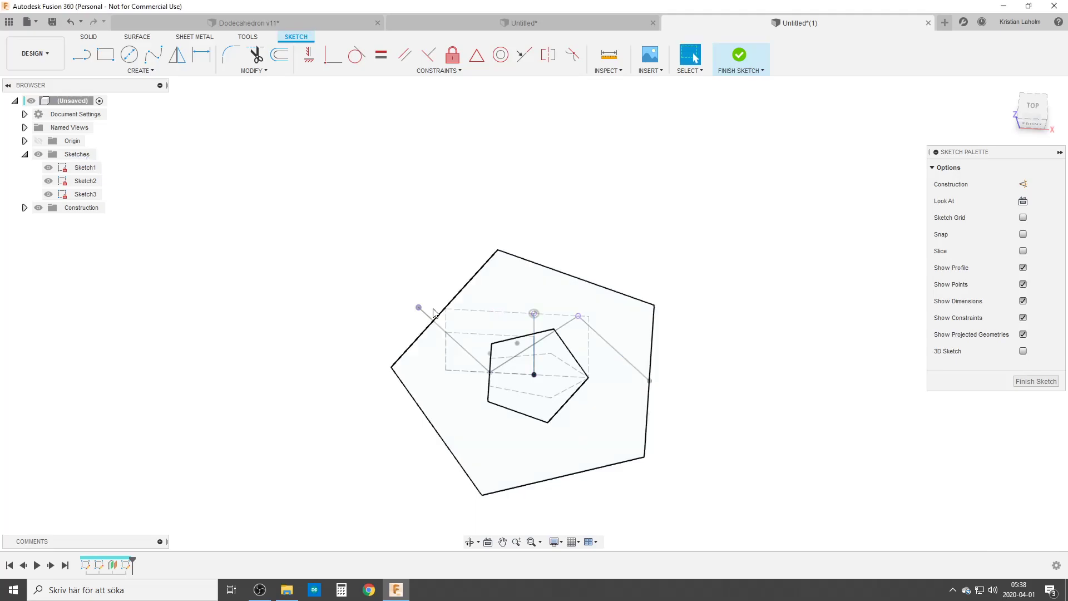
Step: Hide Sketch2 and draw a small five-sided circumscribed polygon centred on the projected centre point
left_click(49, 181)
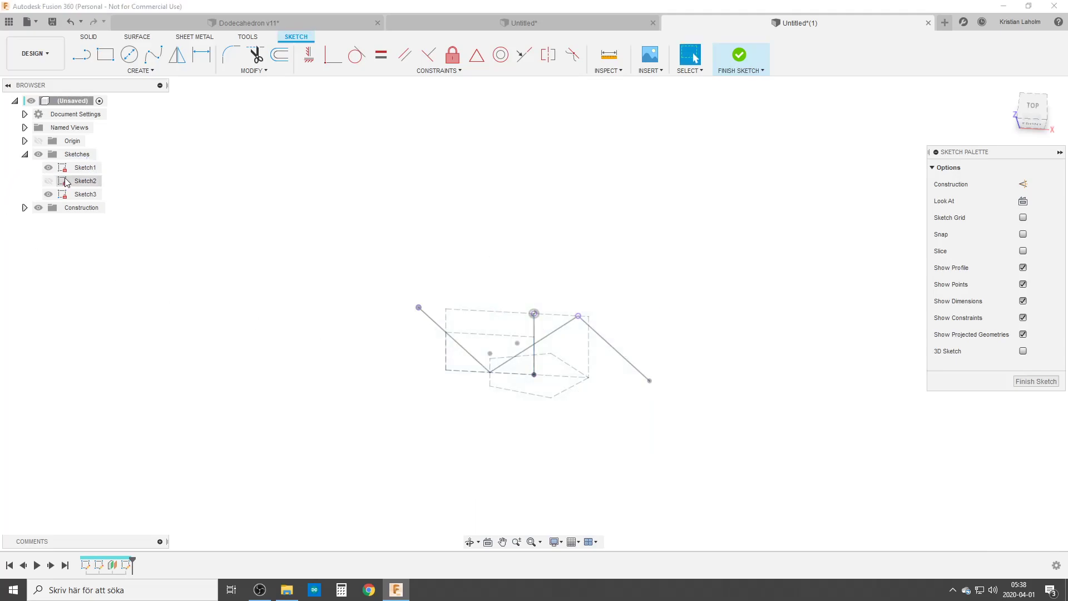
left_click(151, 73)
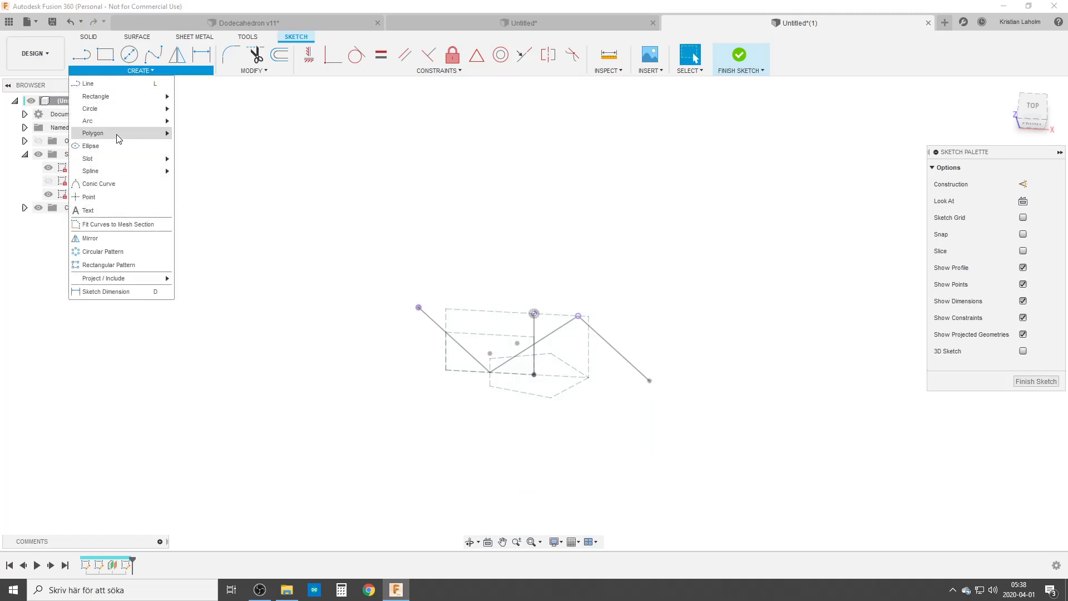
mouse_move(118, 138)
left_click(220, 137)
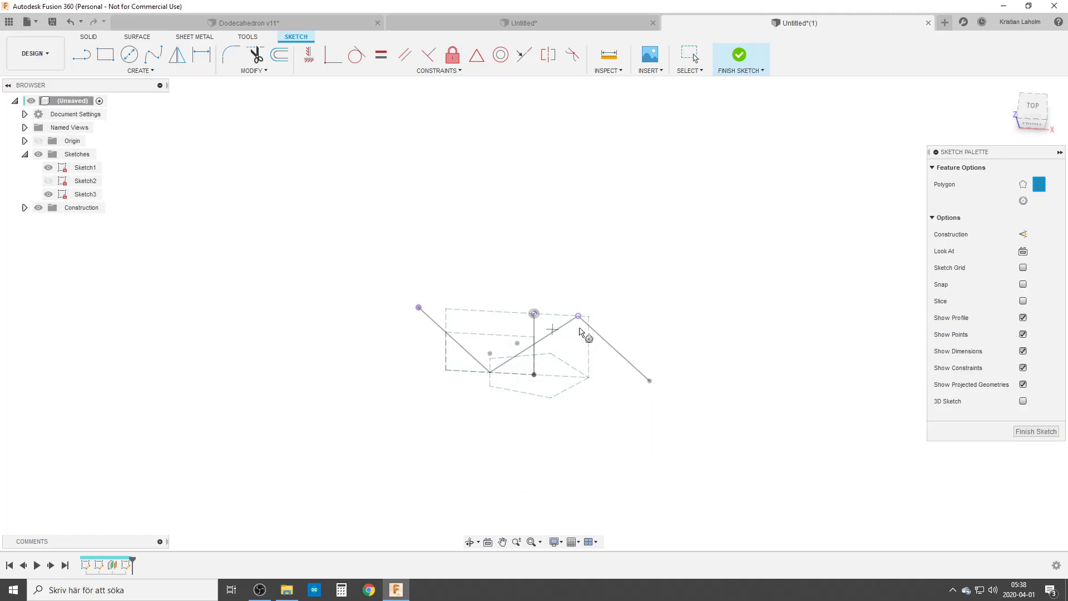
left_click(534, 314)
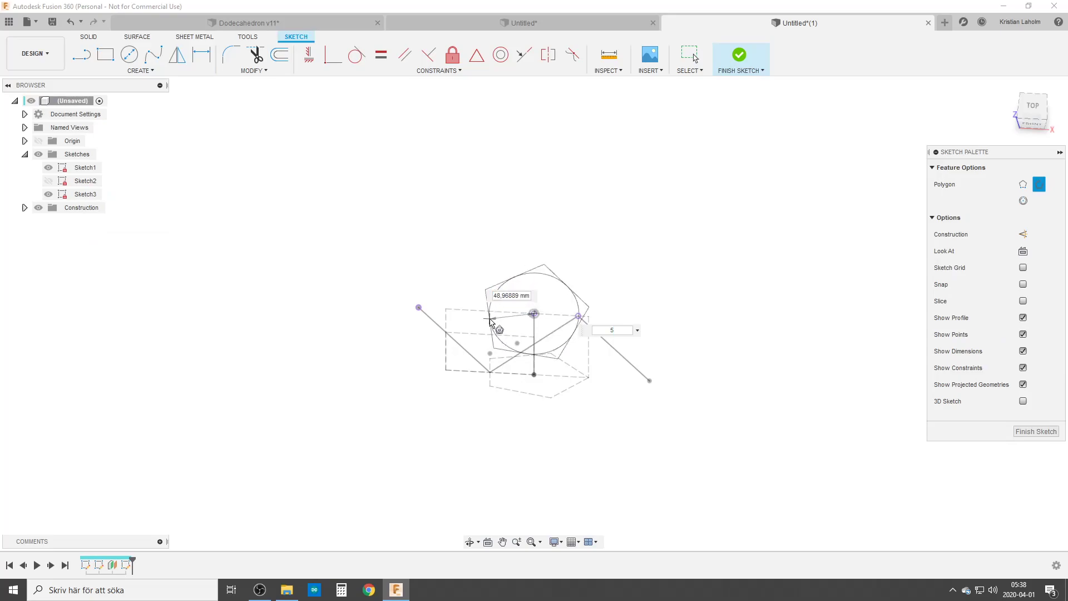
left_click(518, 295)
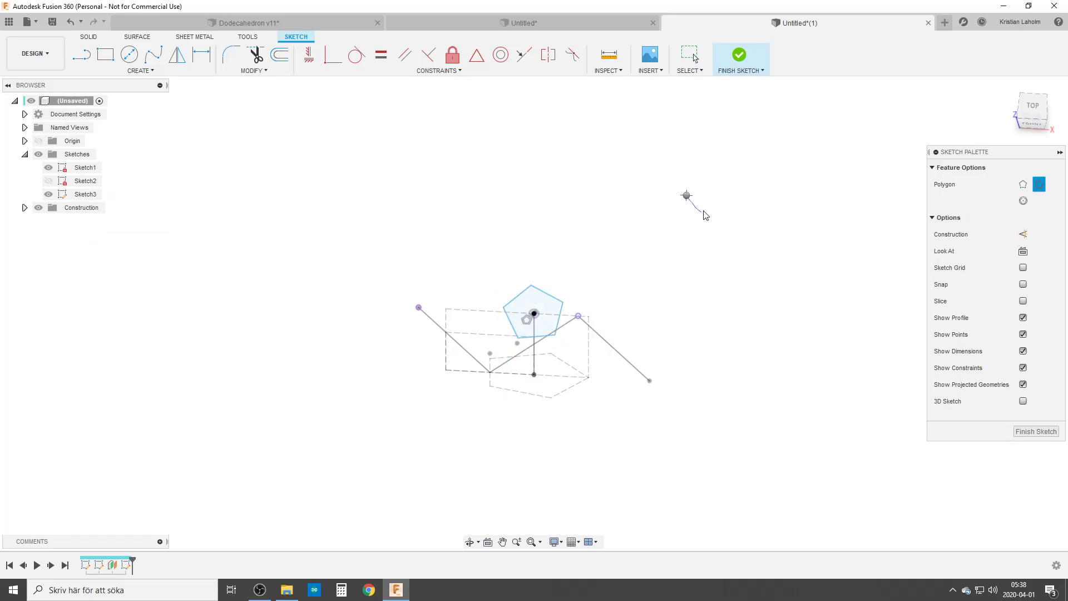
Step: Draw a second, larger circumscribed pentagon around the same centre with an inner radius of about 93 mm
right_click_drag(702, 210, 683, 161)
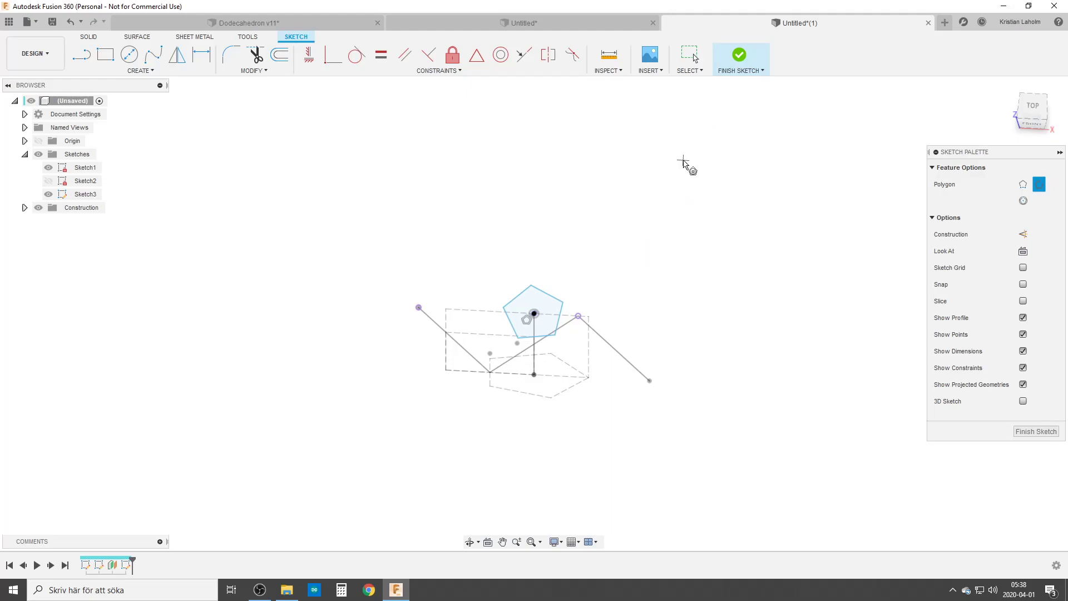
left_click(533, 313)
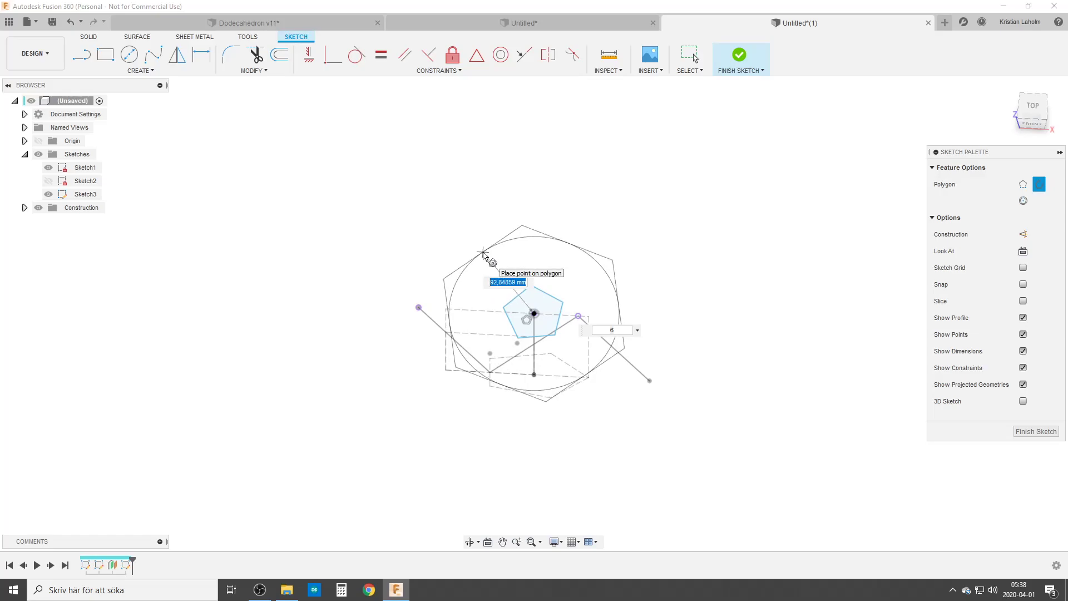
type("5")
key("Tab")
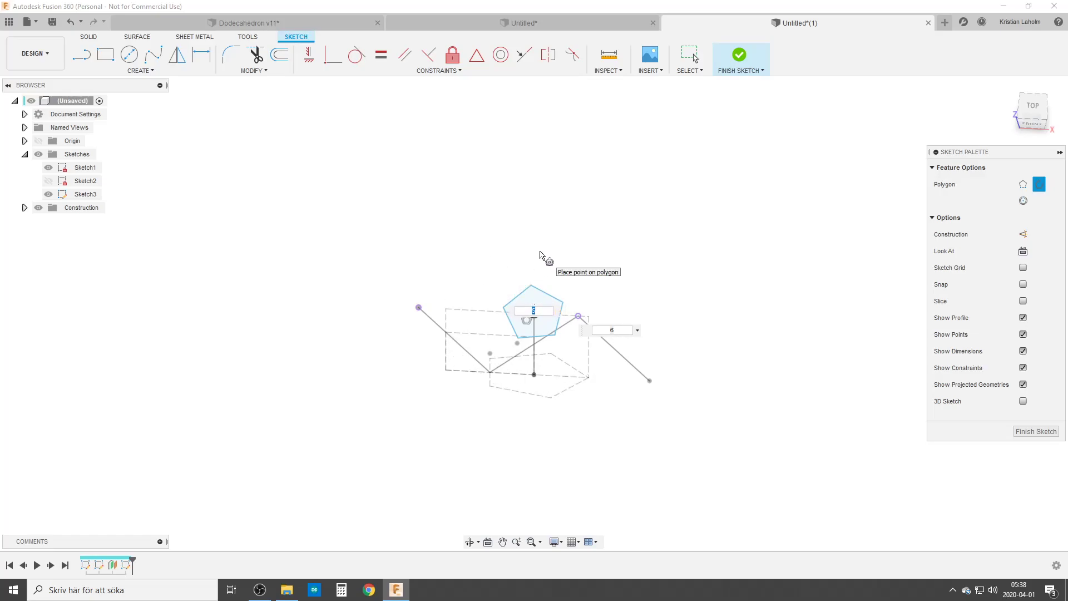
key("BackSpace")
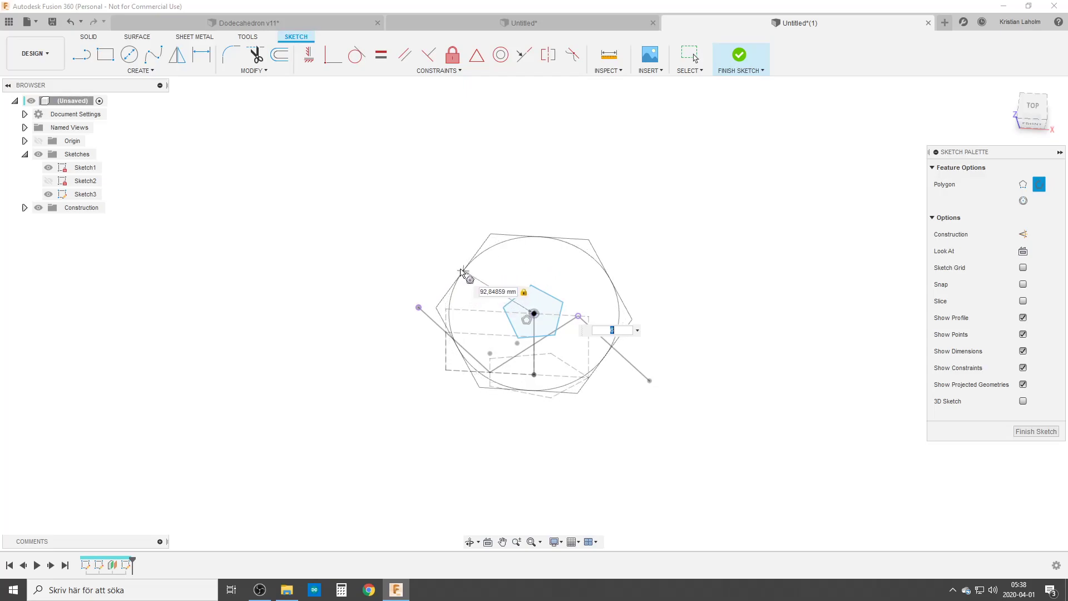
left_click(470, 298)
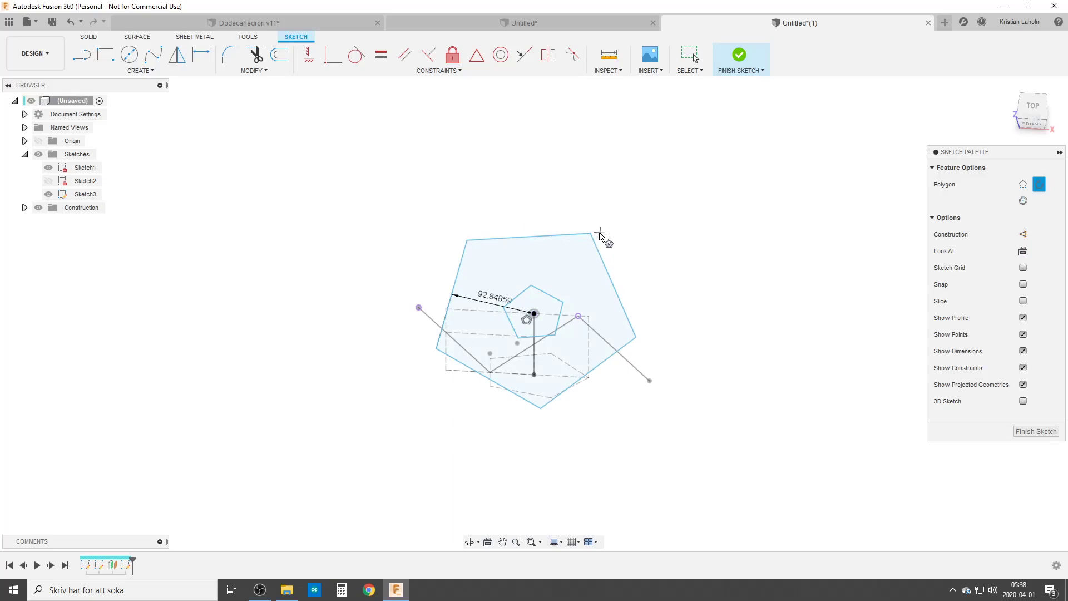
key("Escape")
key("Escape")
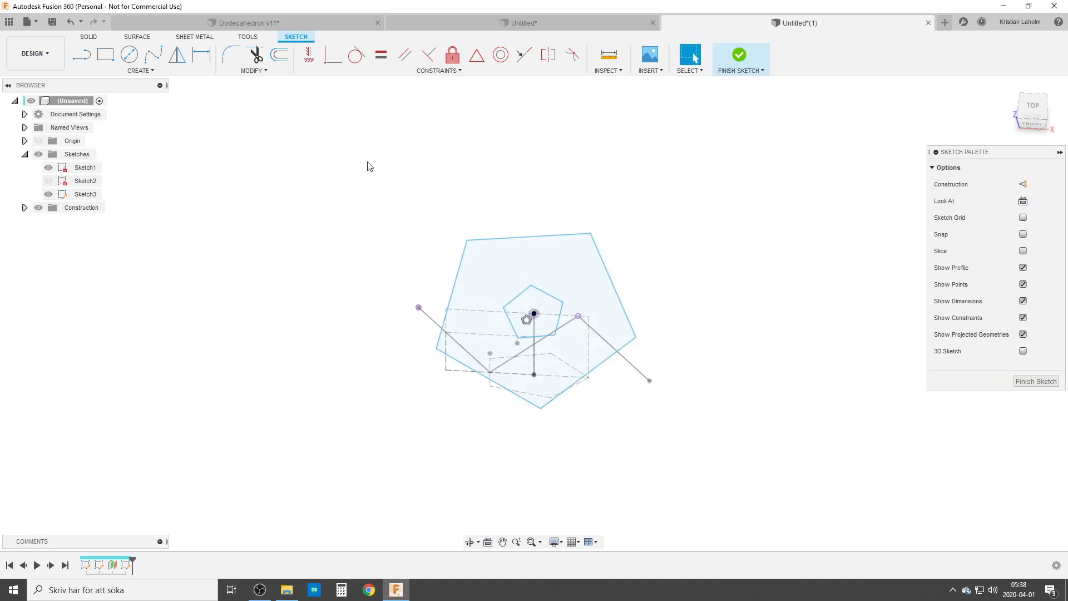
Step: Apply midpoint constraints tying the small pentagon's edge to the projected upper vertex and the large one's left edge to the outer projected point; finish the sketch
left_click(476, 56)
scroll(606, 300, "up", 2)
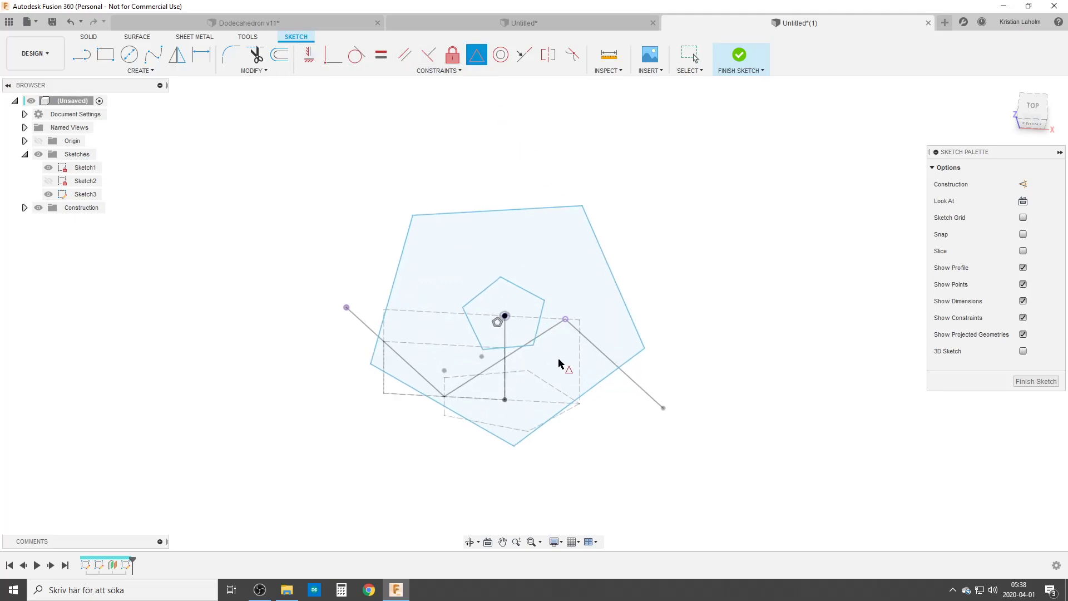
left_click(537, 329)
left_click(564, 327)
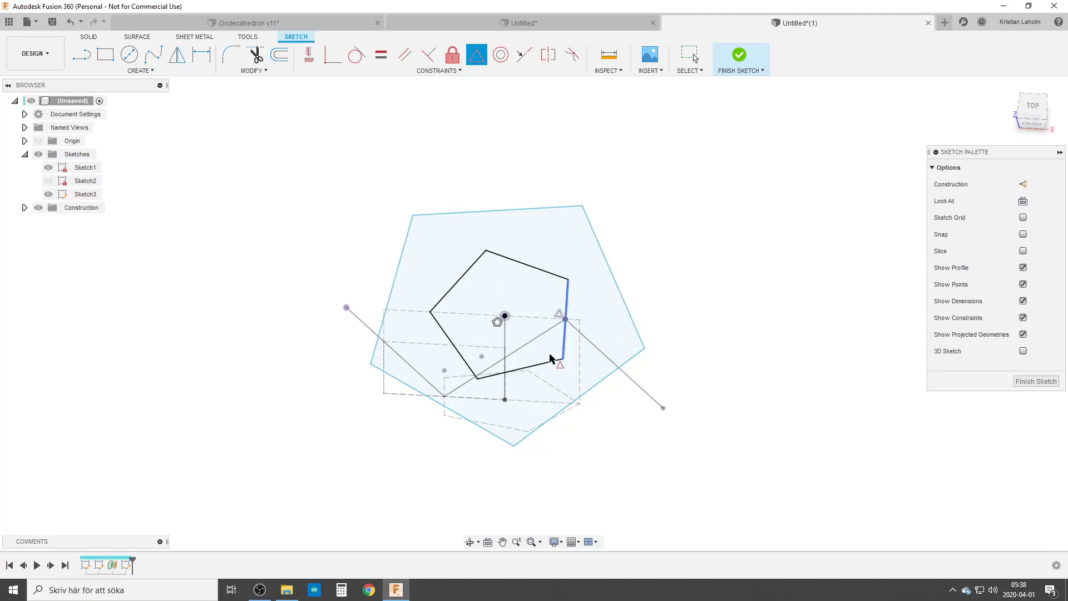
left_click(393, 293)
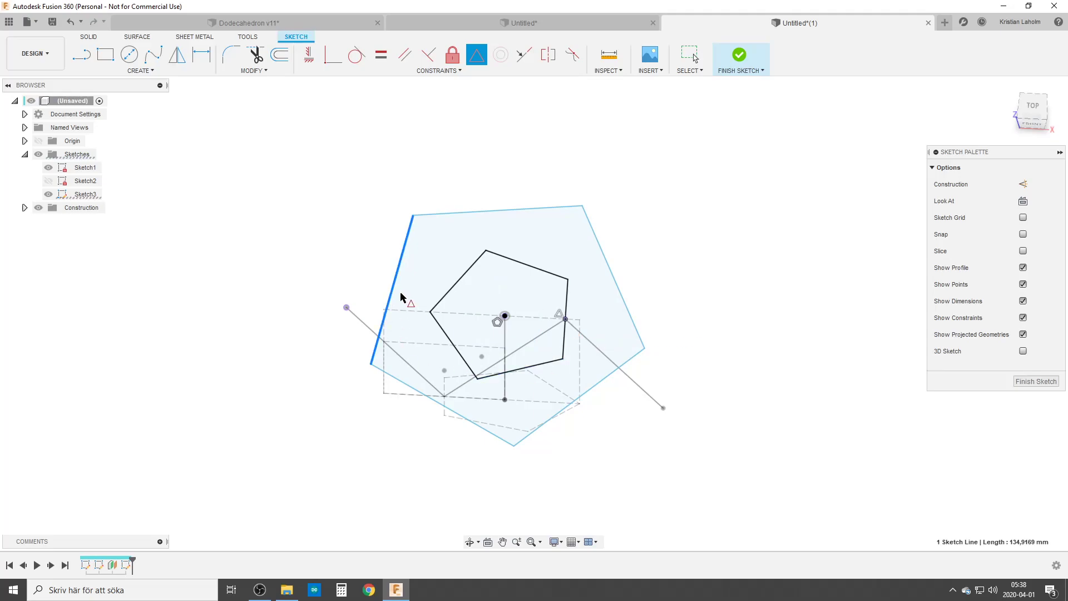
left_click(346, 308)
left_click(1035, 381)
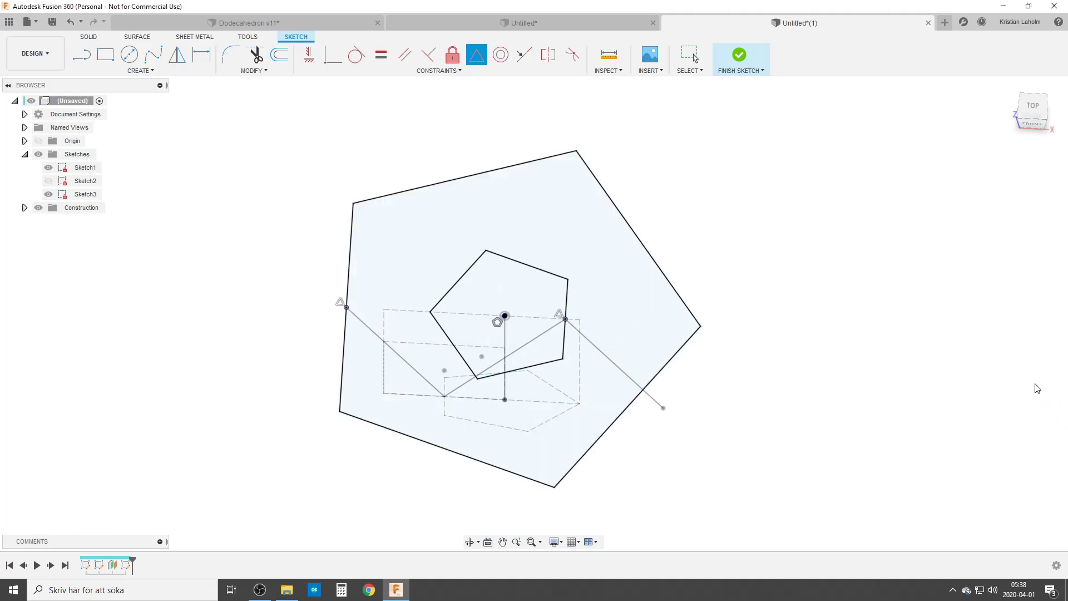
Step: Show Sketch2 again and hide Sketch1 so that only the upper and lower pentagon pairs are displayed
left_click(48, 181)
middle_click_drag(524, 458, 396, 355, "shift")
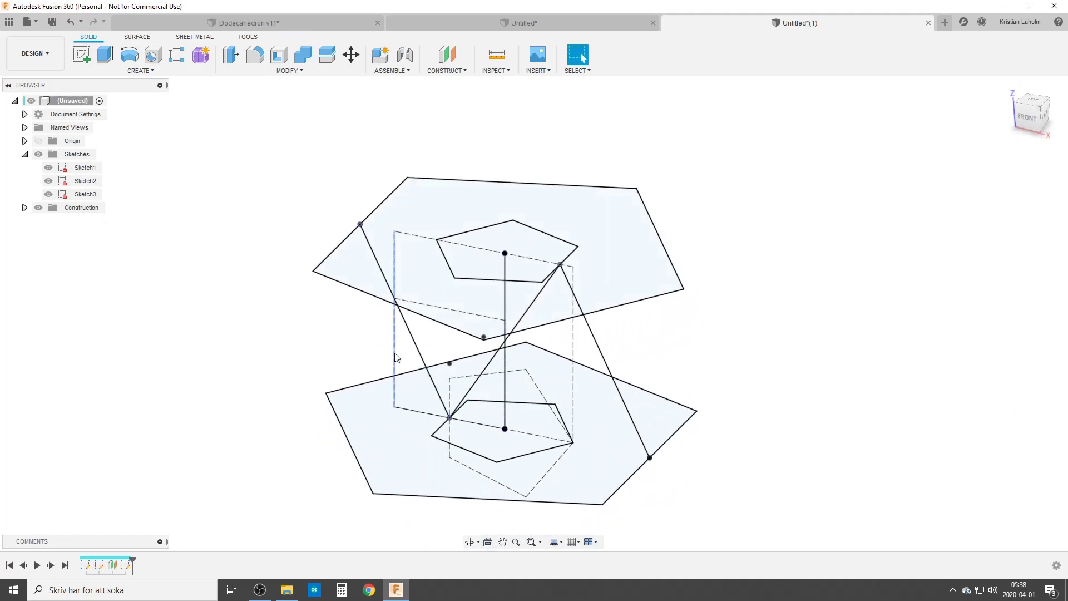
left_click(48, 167)
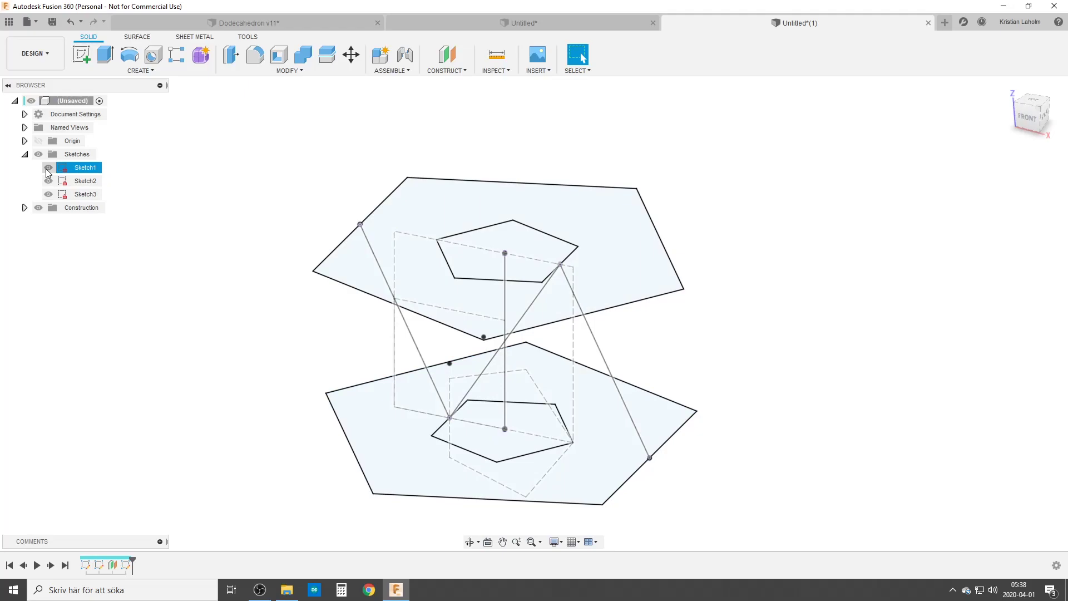
scroll(473, 345, "down", 2)
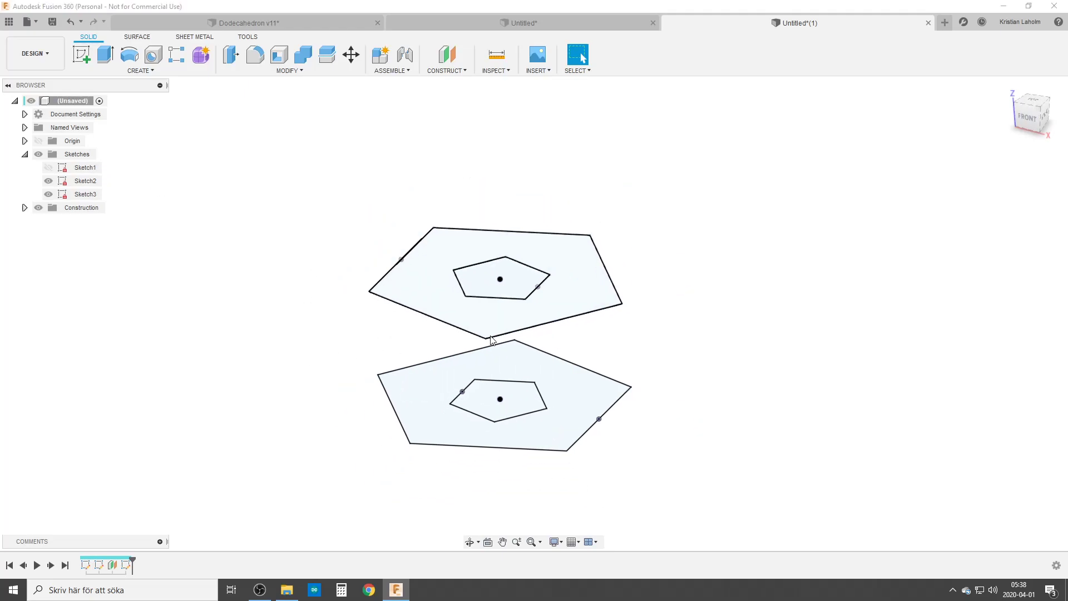
Step: Loft a new solid body from the full large pentagon on the ground, inner area included, to the small upper pentagon
left_click(134, 71)
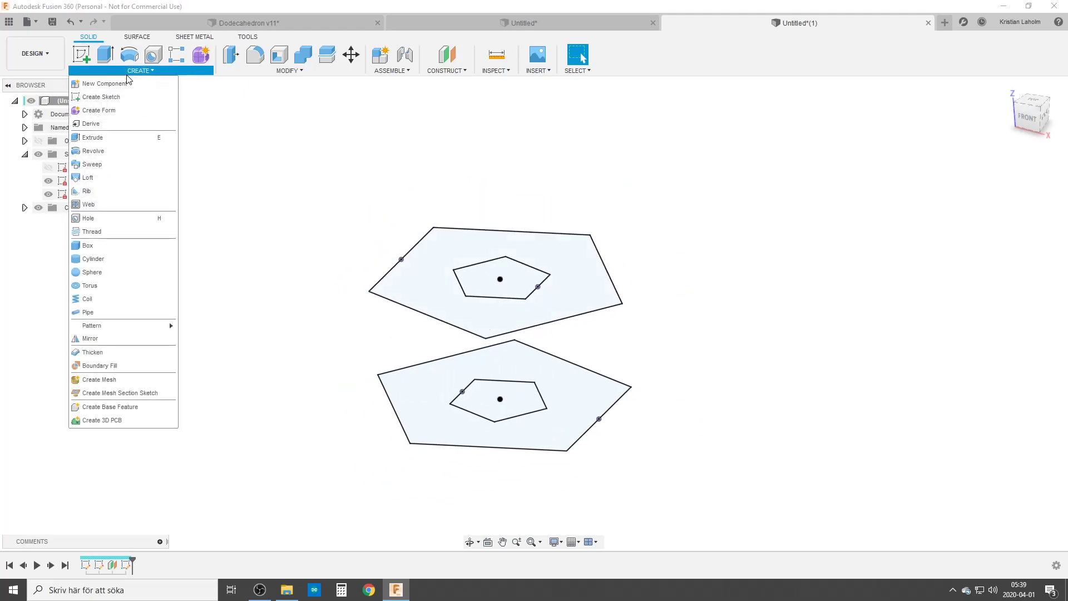
left_click(103, 176)
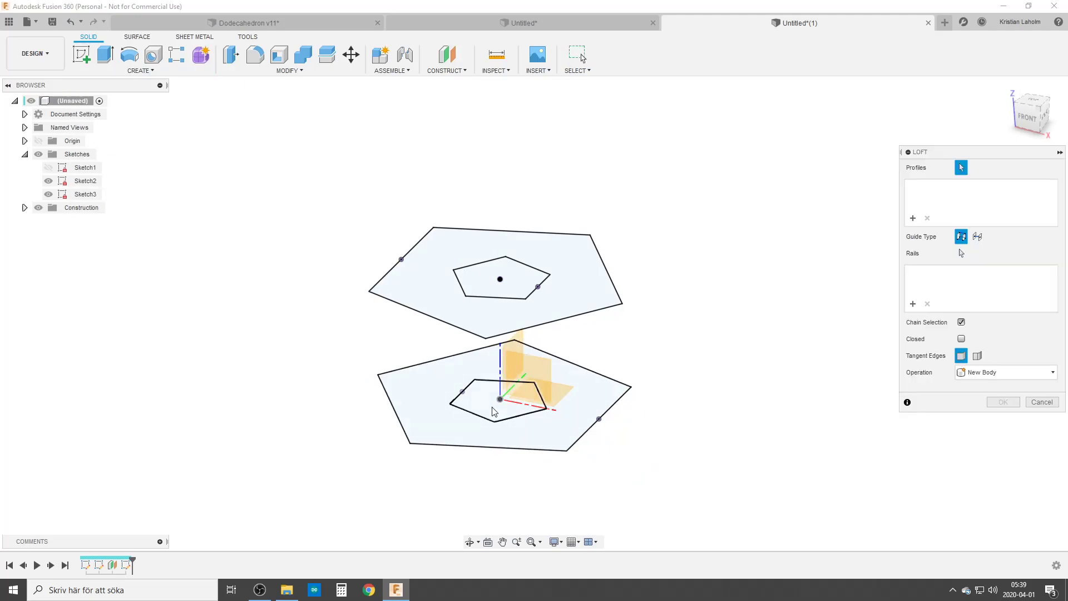
left_click(493, 409)
left_click(466, 422)
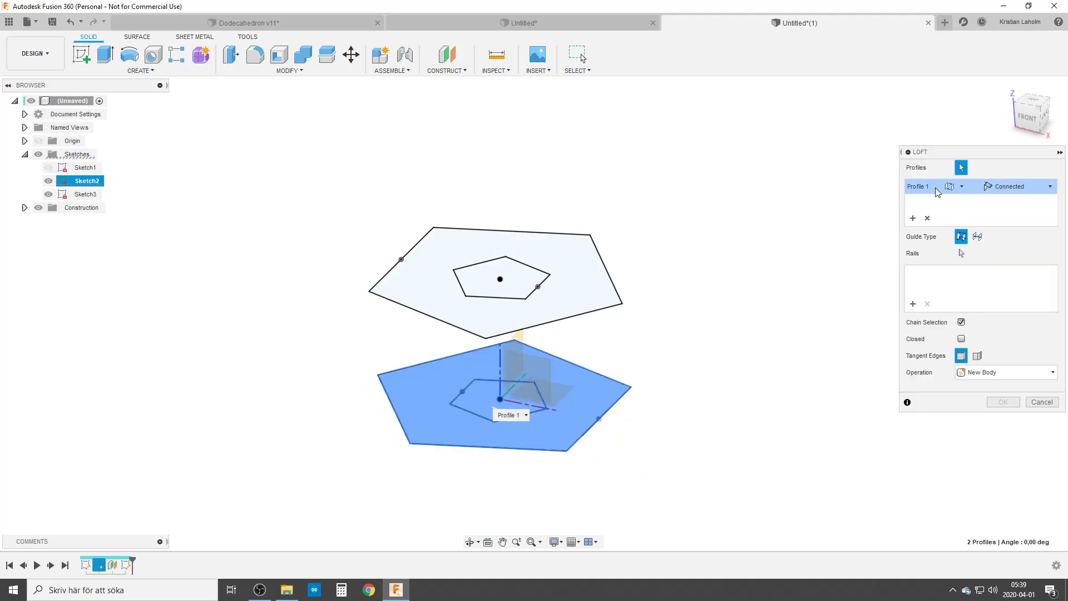
left_click(520, 287)
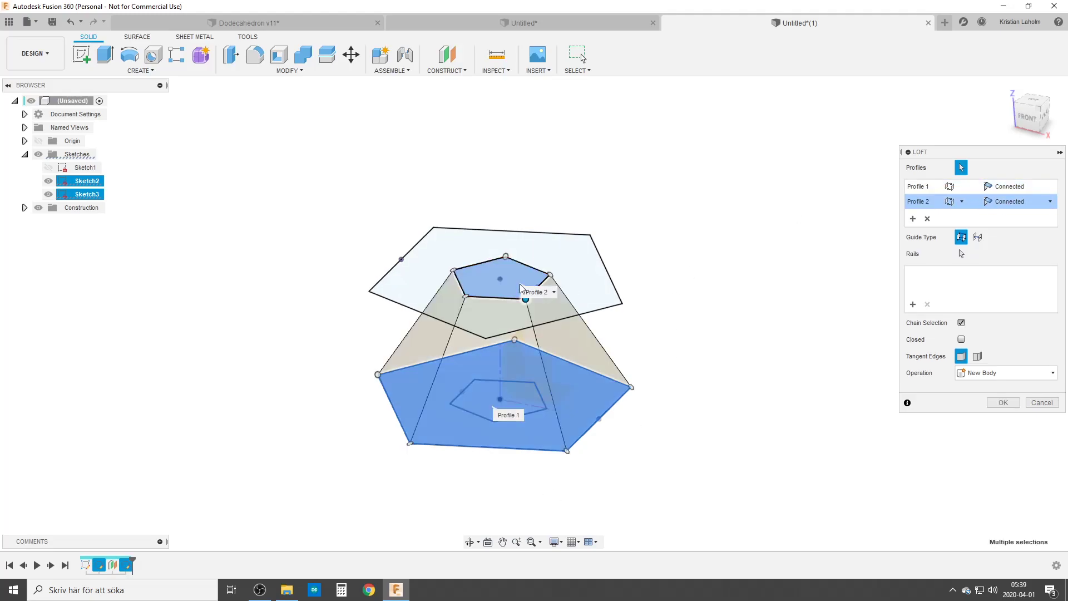
left_click(1012, 404)
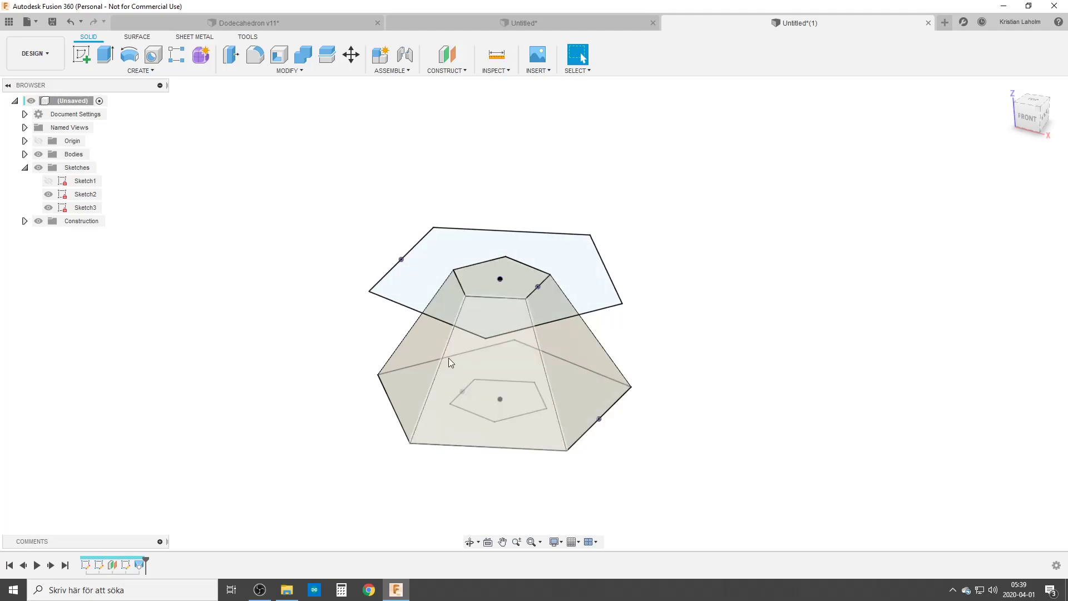
Step: Loft the full large upper pentagon to the small lower pentagon with the Intersect operation, and hide the Sketches folder
type("s")
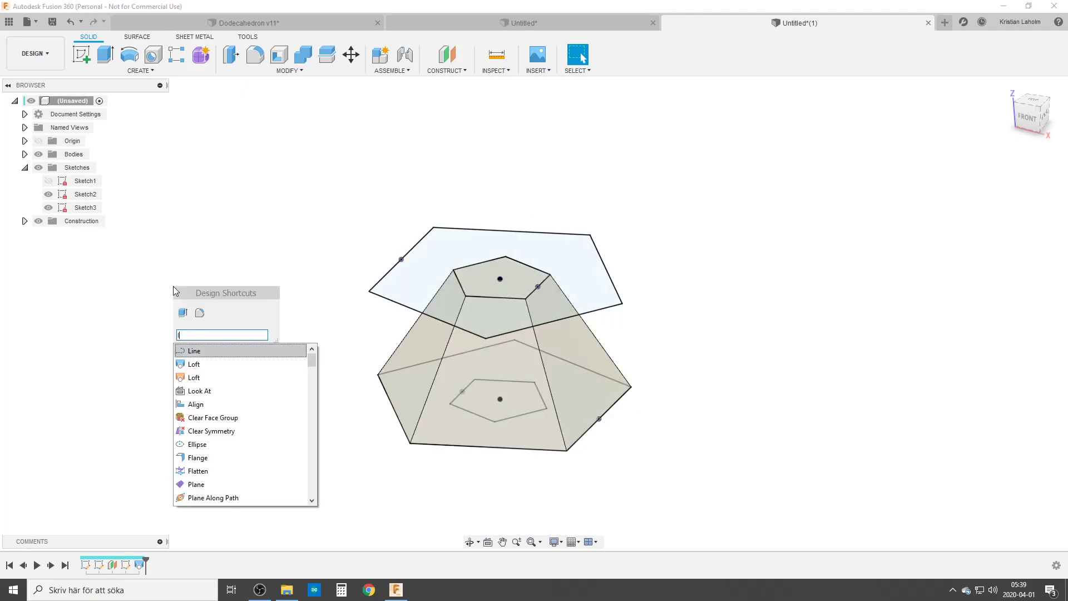
type("loft")
left_click(199, 351)
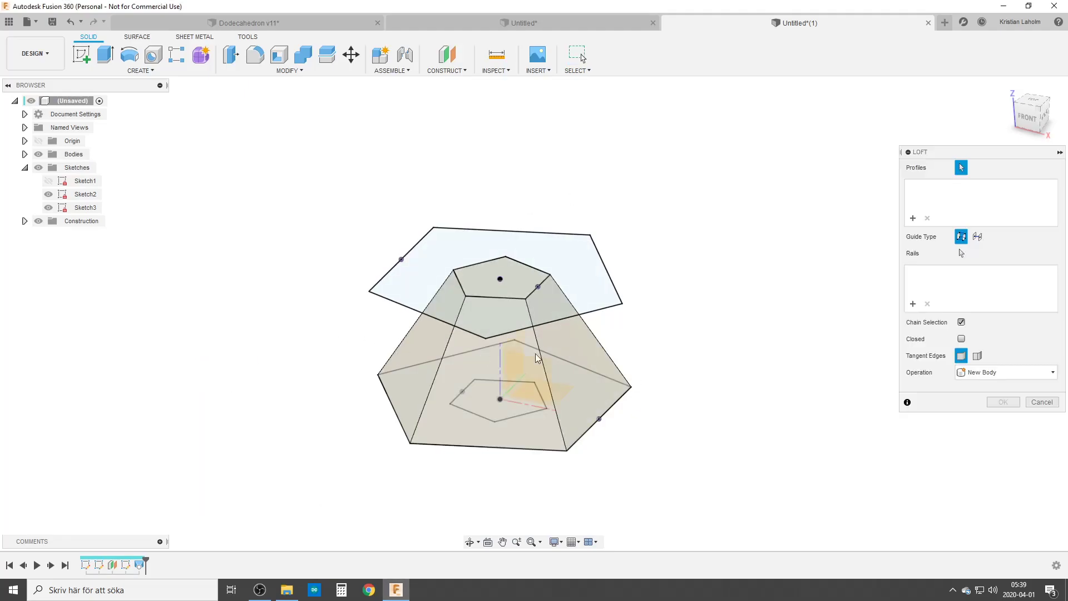
left_click(586, 270)
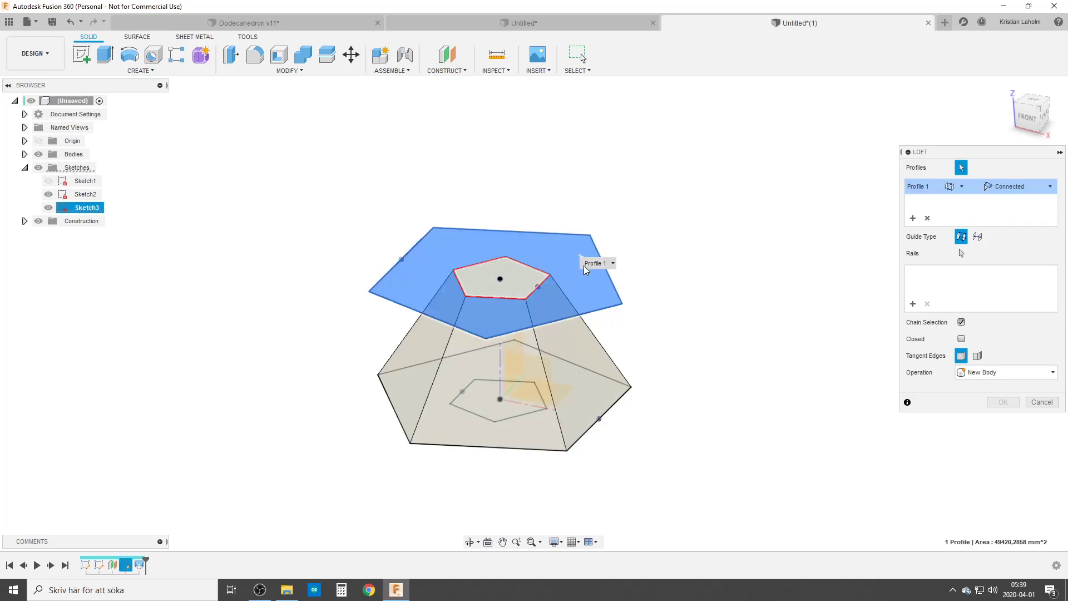
left_click(526, 280)
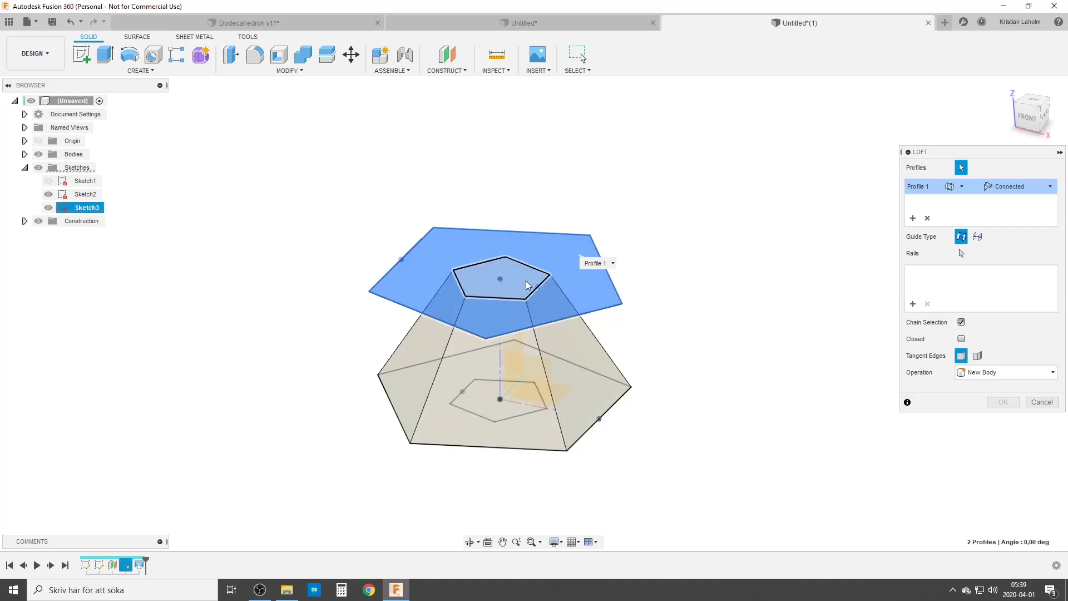
left_click(489, 408)
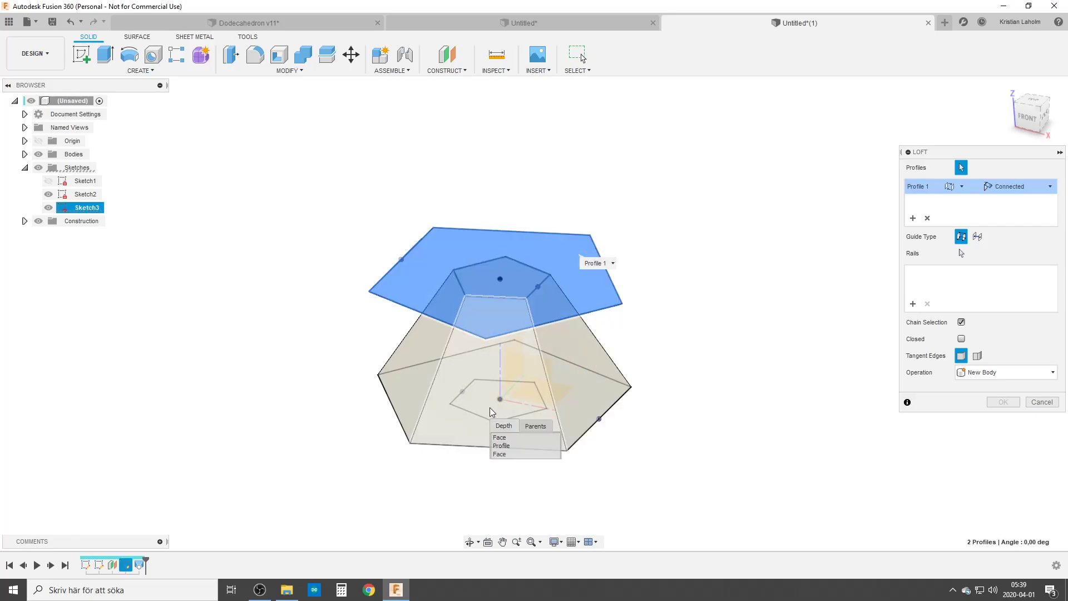
left_click(506, 447)
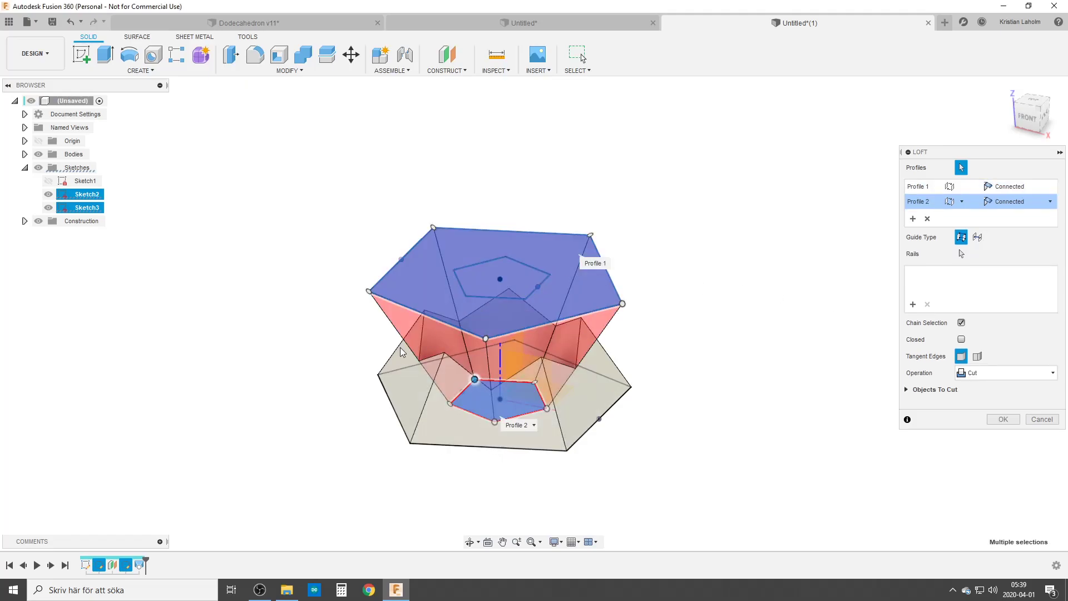
left_click(1051, 373)
left_click(980, 414)
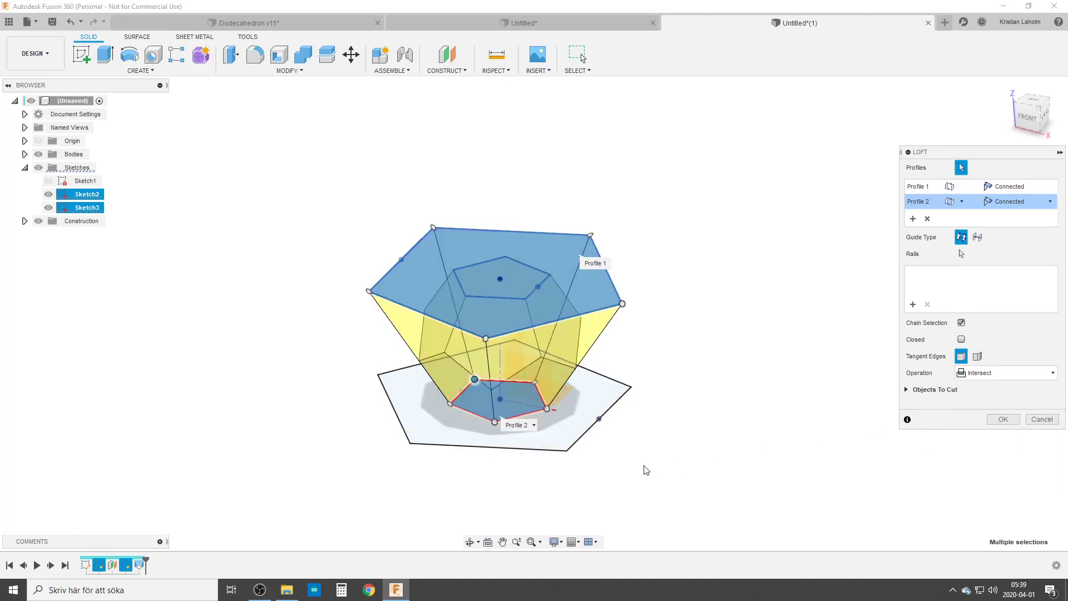
left_click(1003, 419)
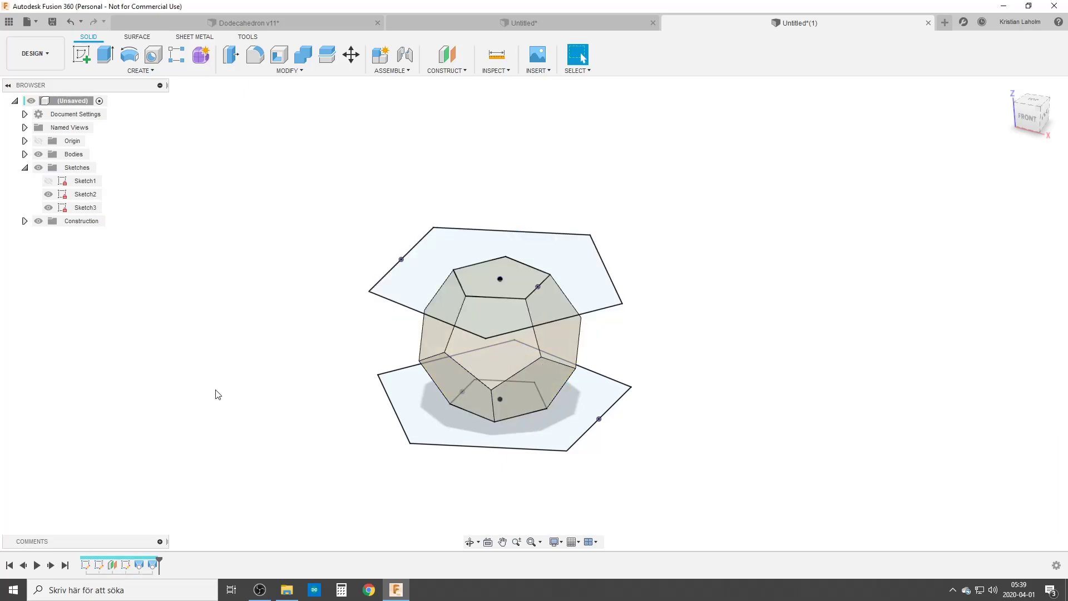
left_click(38, 168)
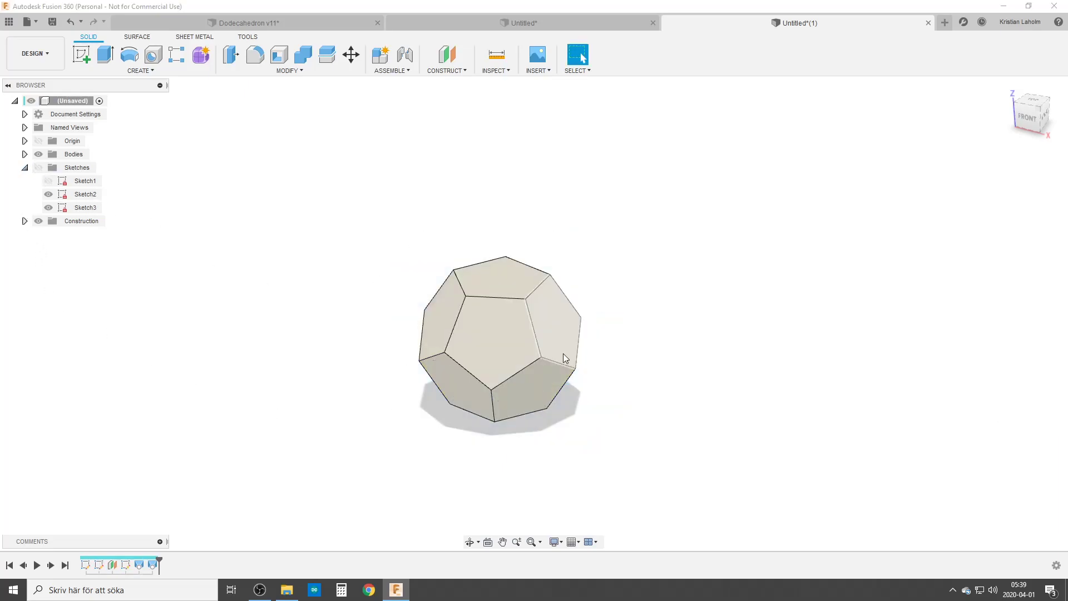
Step: Measure the distance between two opposite pentagonal faces of the solid
left_click(496, 54)
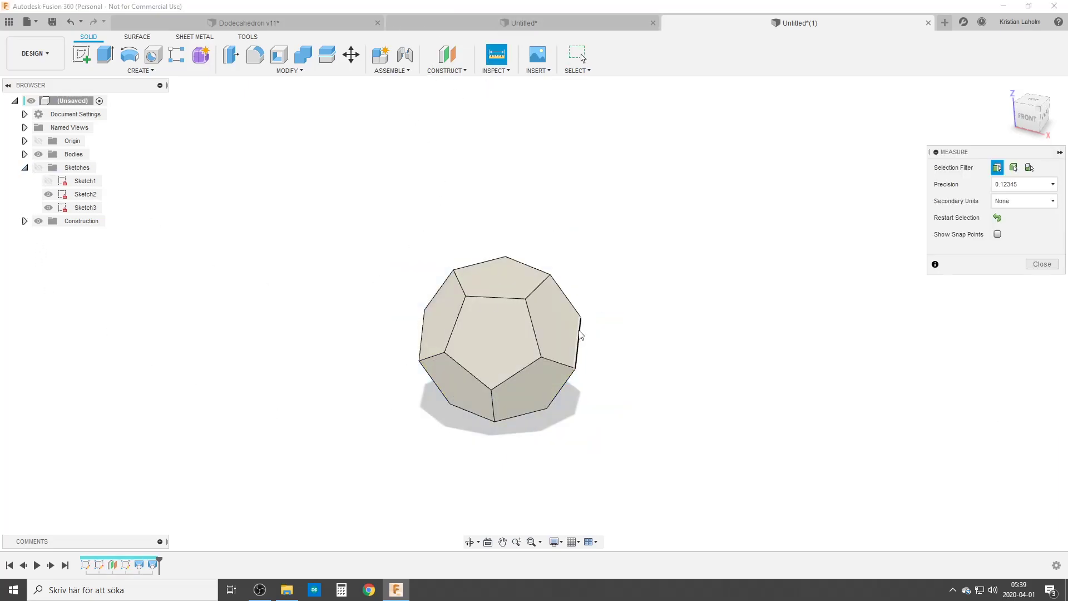
left_click(551, 322)
middle_click_drag(502, 365, 480, 394, "shift")
left_click(459, 391)
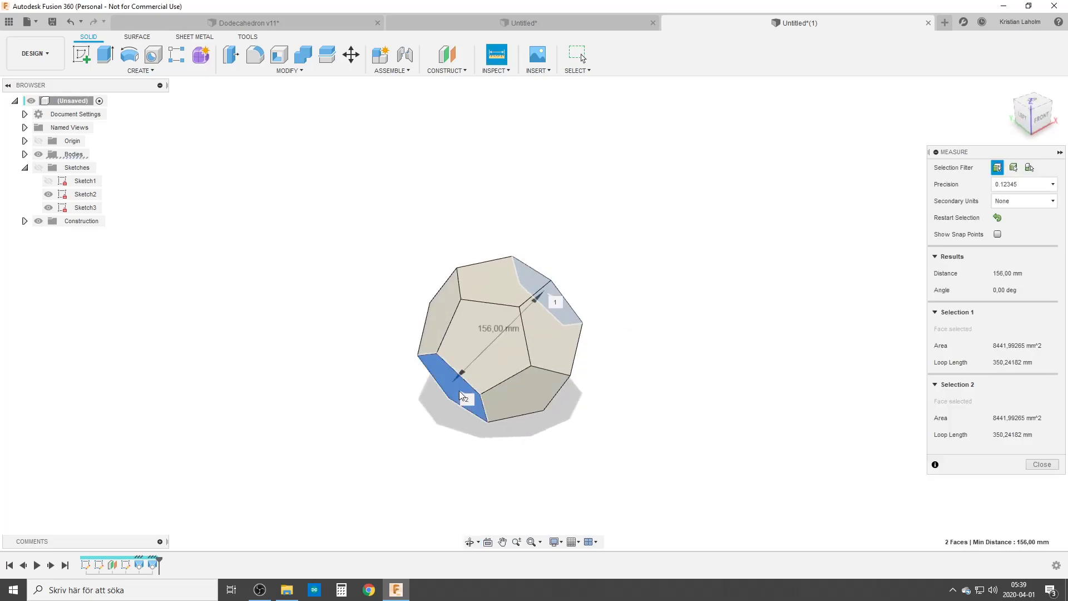
left_click(1042, 465)
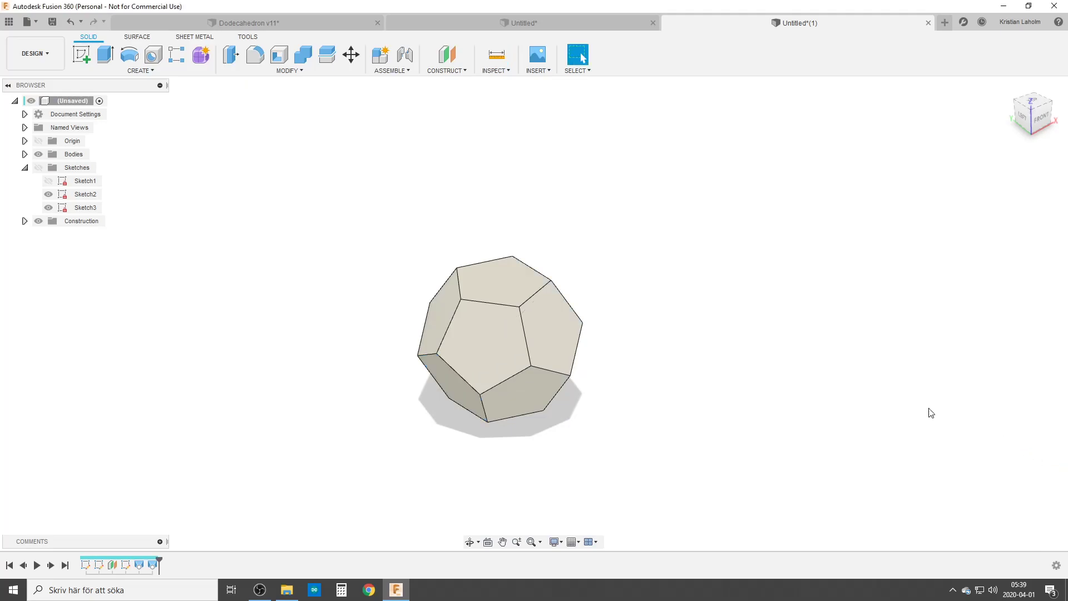
Step: Measure the angle between two adjacent edges of a pentagonal face, and between an edge and a bottom edge
middle_click_drag(929, 410, 611, 312, "shift")
left_click(496, 54)
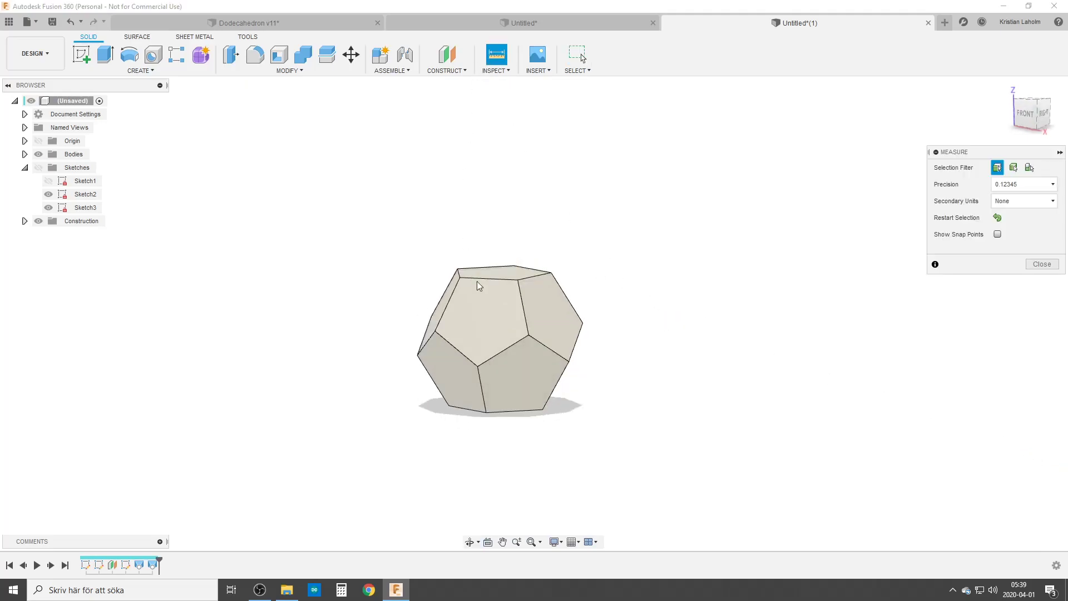
left_click(524, 312)
left_click(508, 349)
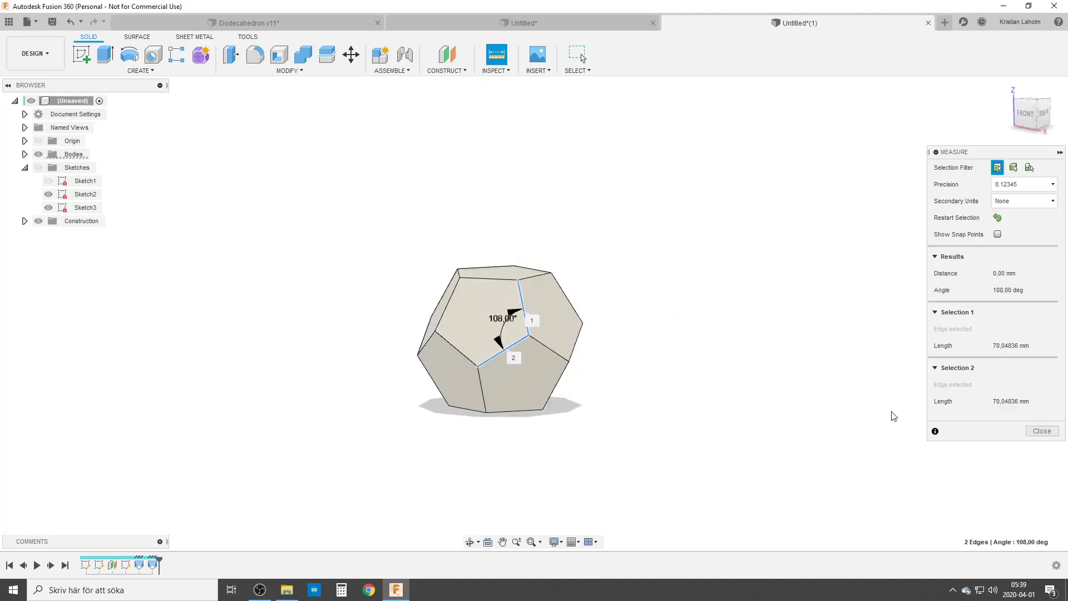
left_click(460, 352)
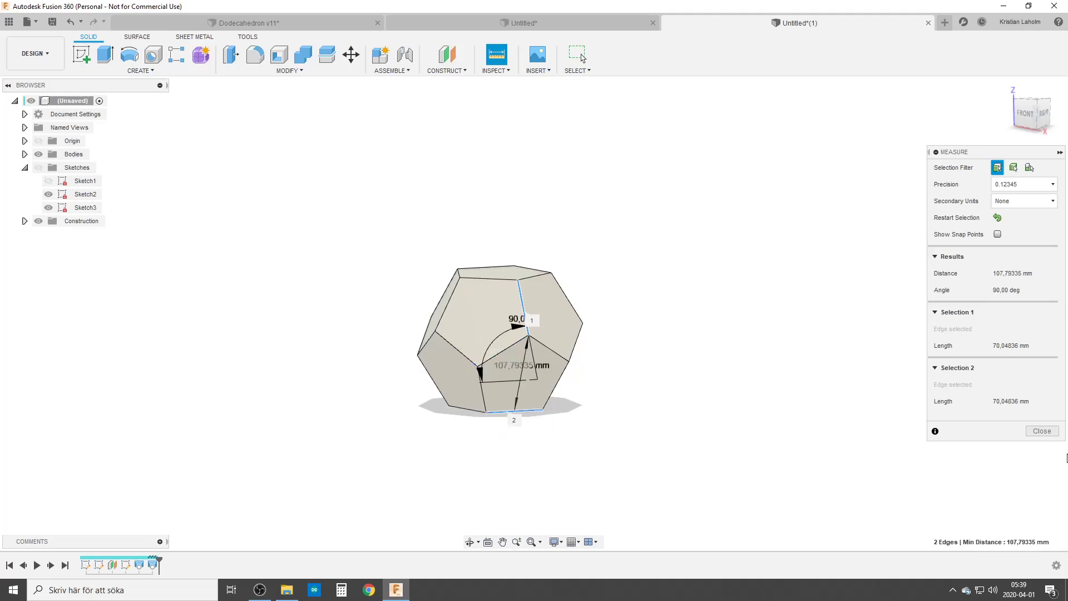
left_click(1042, 431)
Step: Turn the Sketches folder's visibility back on and hide Sketch2 and Sketch3 individually
middle_click_drag(572, 382, 515, 317, "shift")
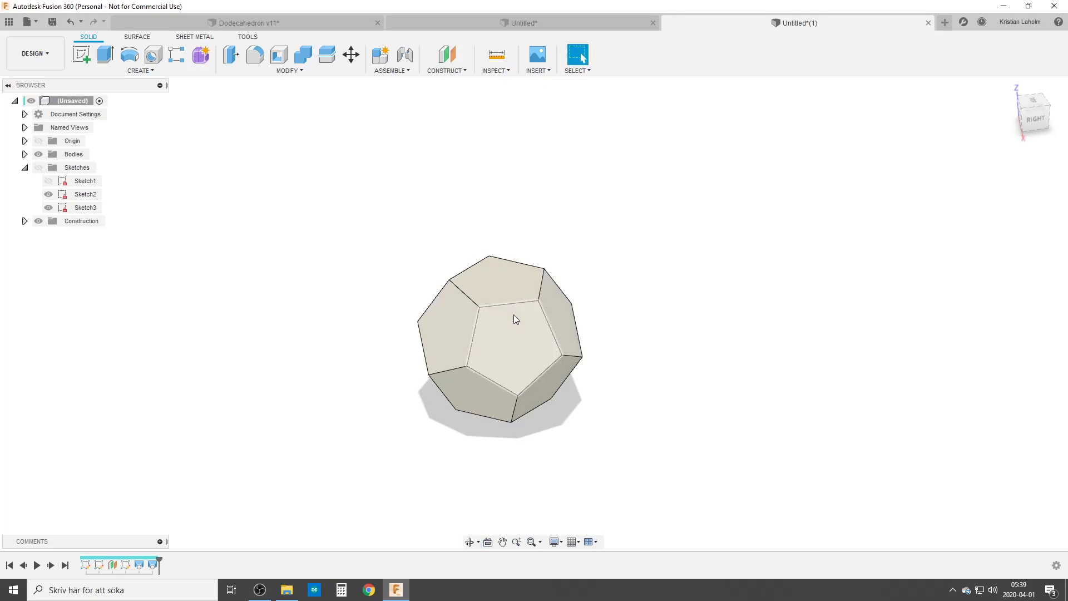
left_click(38, 167)
left_click(48, 195)
left_click(48, 208)
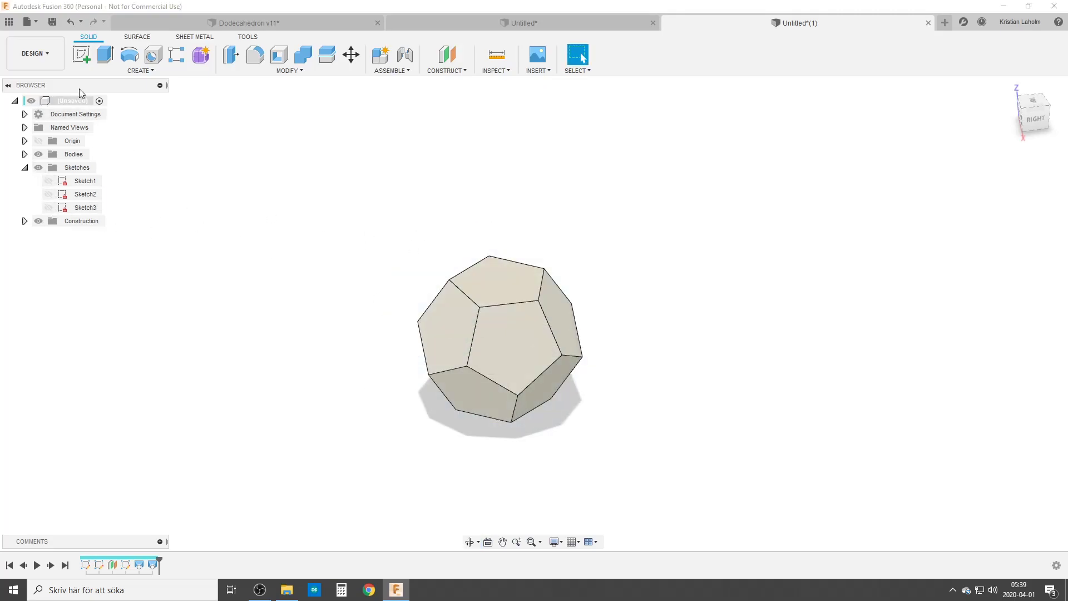
Step: Sketch a small rectangle near the middle of a pentagonal side face and finish the sketch
left_click(81, 54)
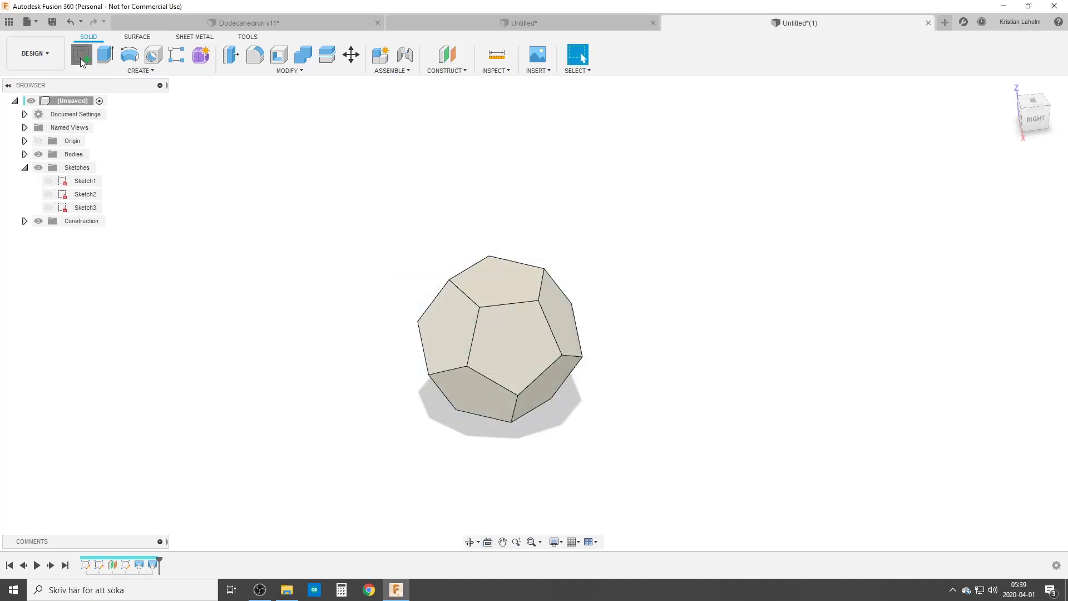
left_click(549, 307)
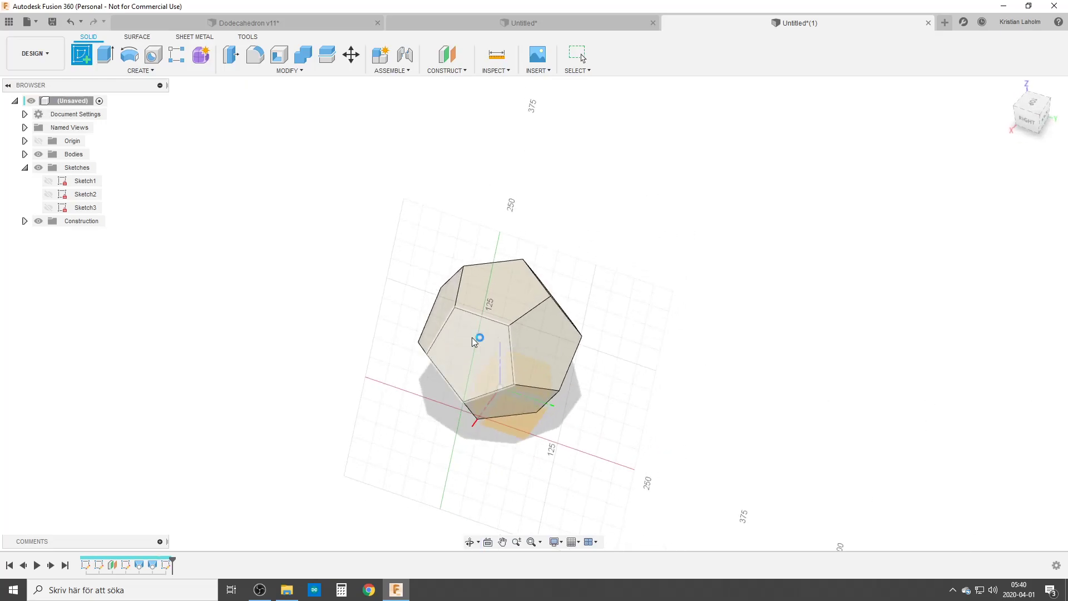
key("r")
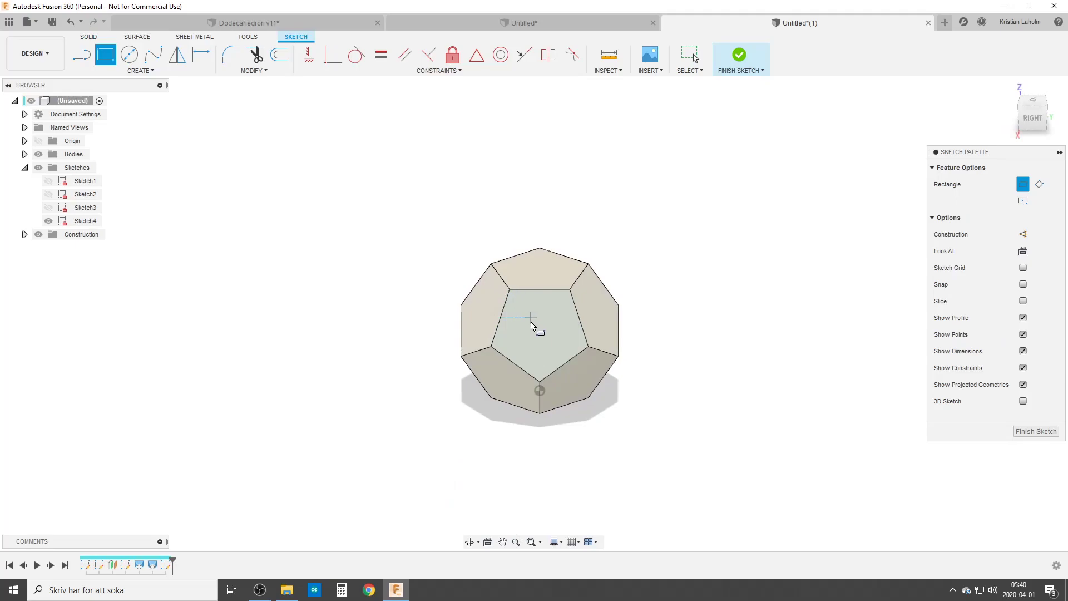
left_click(531, 318)
left_click(551, 340)
left_click(1042, 433)
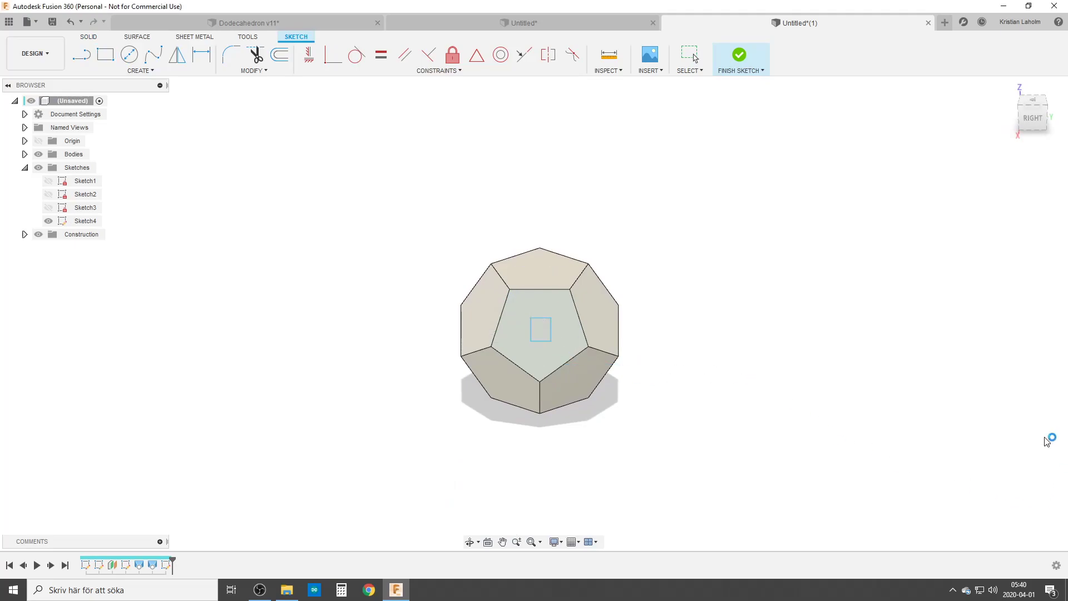
Step: Try a cut extrusion of the rectangle about 456 mm into the solid, cancel it and undo the rectangle sketch
key("e")
left_click(474, 361)
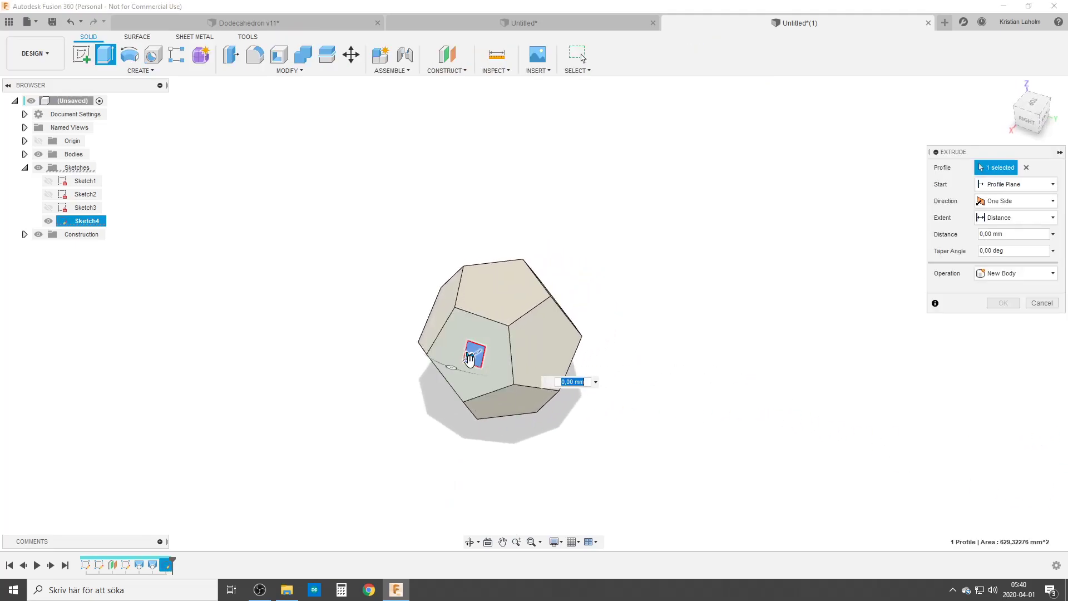
mouse_move(477, 353)
left_mouse_down()
mouse_move(544, 341)
mouse_move(635, 285)
left_mouse_up()
middle_click_drag(635, 285, 445, 384, "shift")
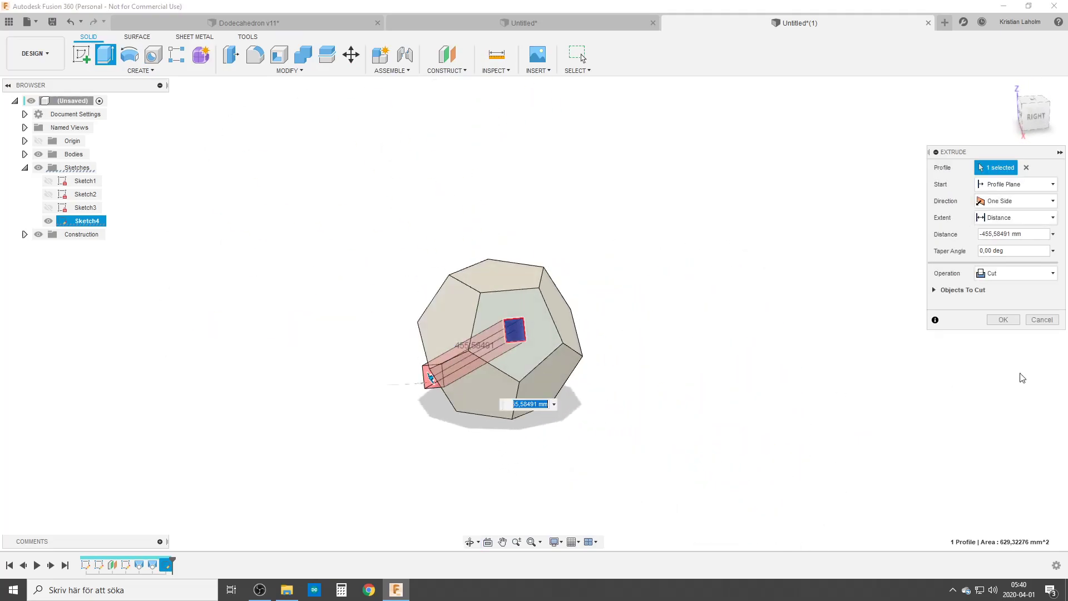
left_click(1049, 320)
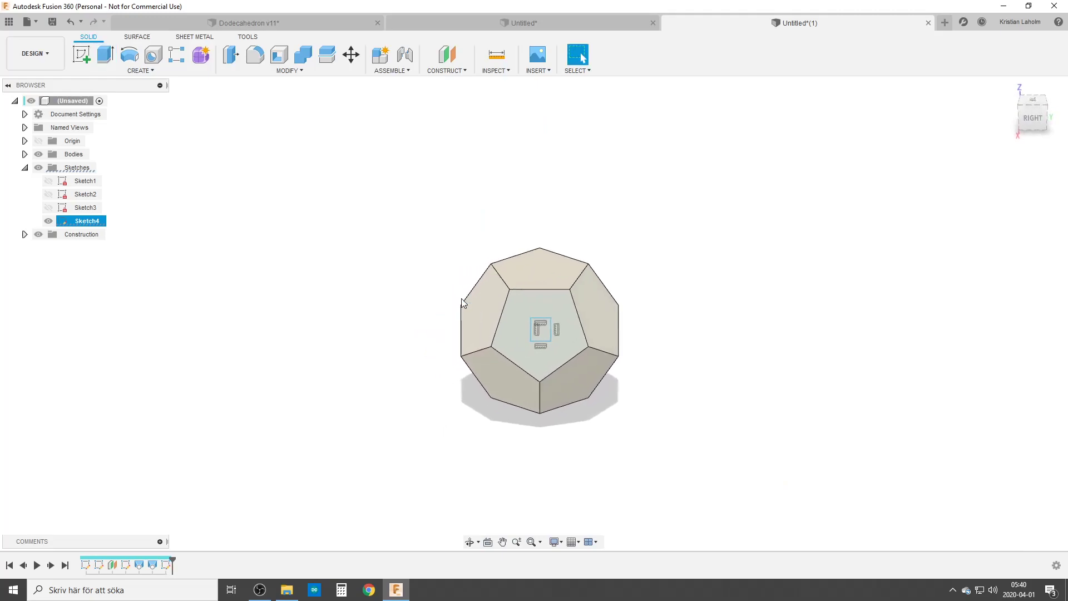
key("ctrl+z")
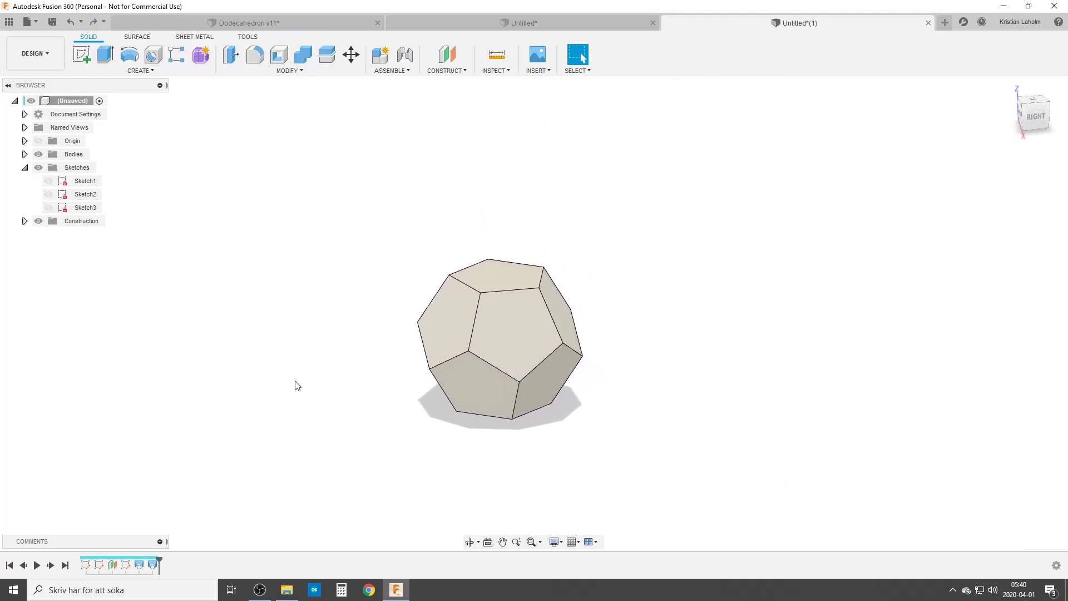